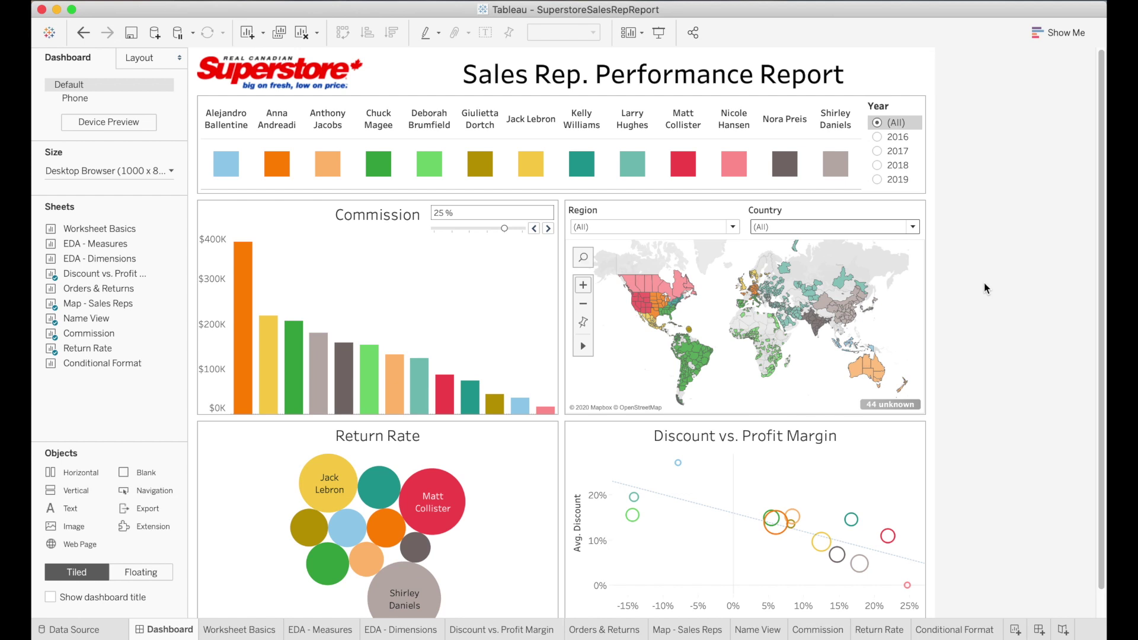
Lower the commission percentage on the Commission chart to 10 %.
{"action": "left_click", "coordinate": [533, 234]}
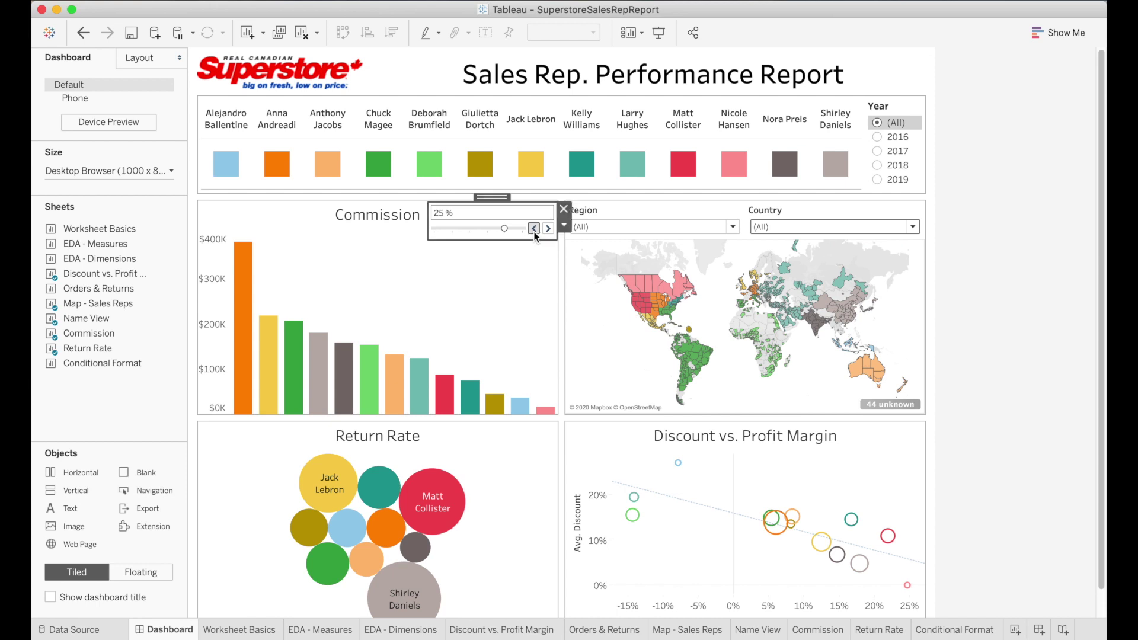
{"action": "left_click", "coordinate": [534, 229]}
{"action": "left_click", "coordinate": [534, 229]}
{"action": "left_click", "coordinate": [534, 228]}
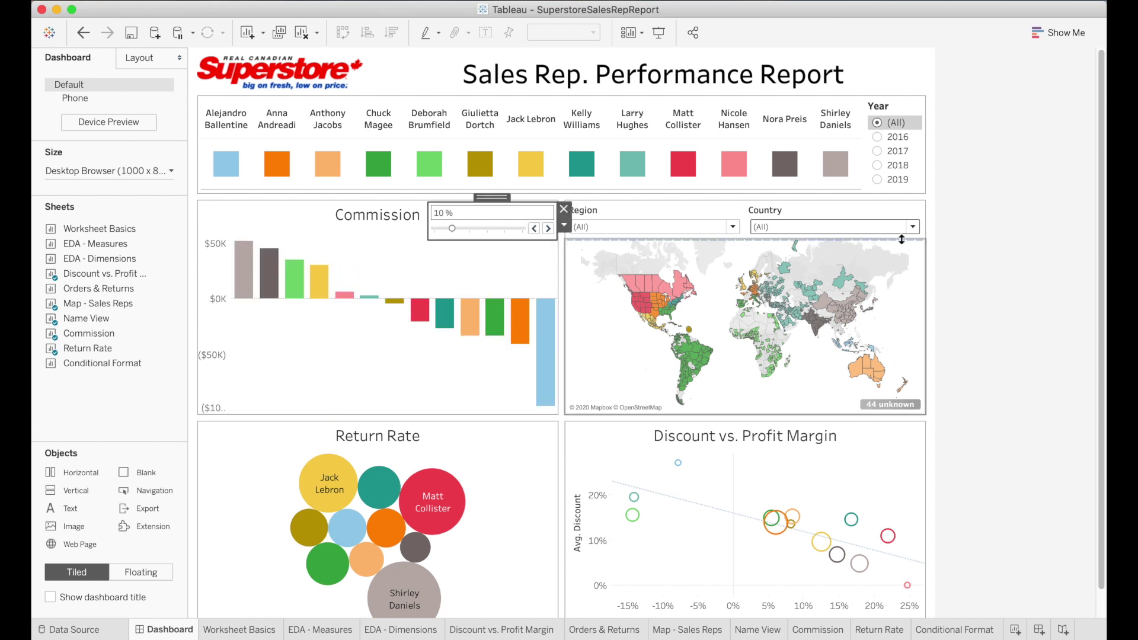
Filter the dashboard's Country to United States.
{"action": "left_click", "coordinate": [913, 227]}
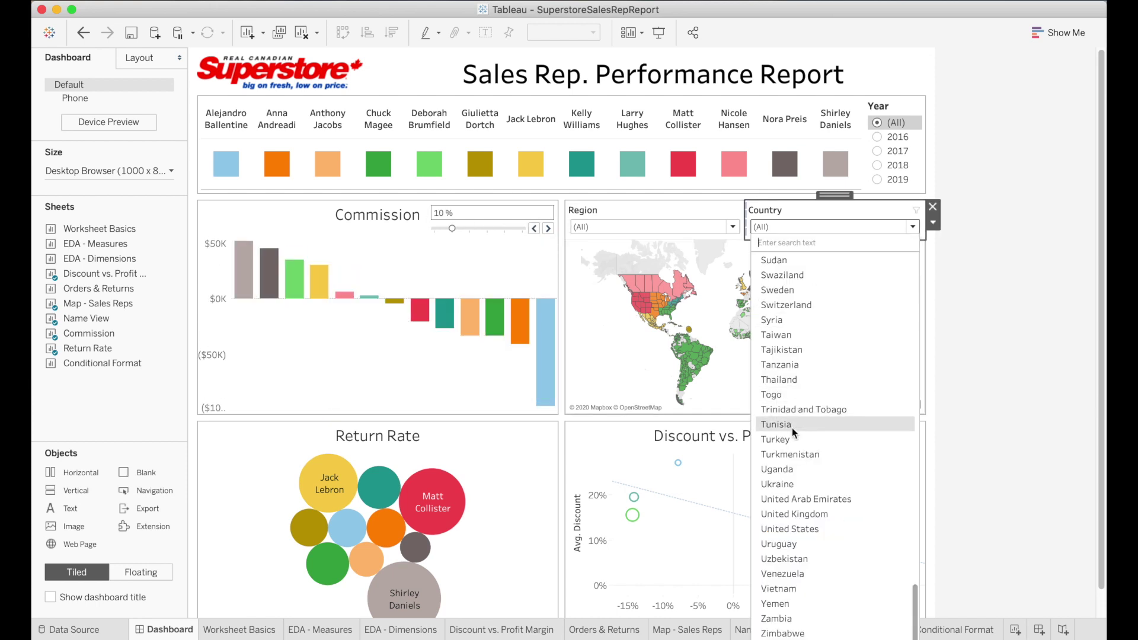
{"action": "left_click", "coordinate": [790, 528]}
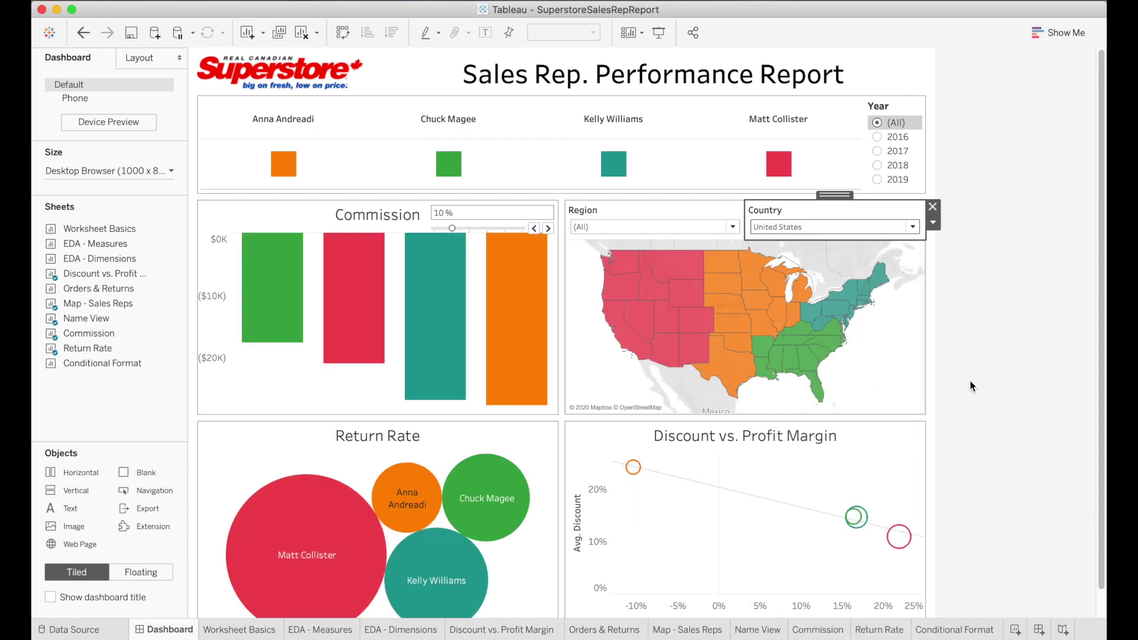
{"action": "left_click", "coordinate": [970, 381]}
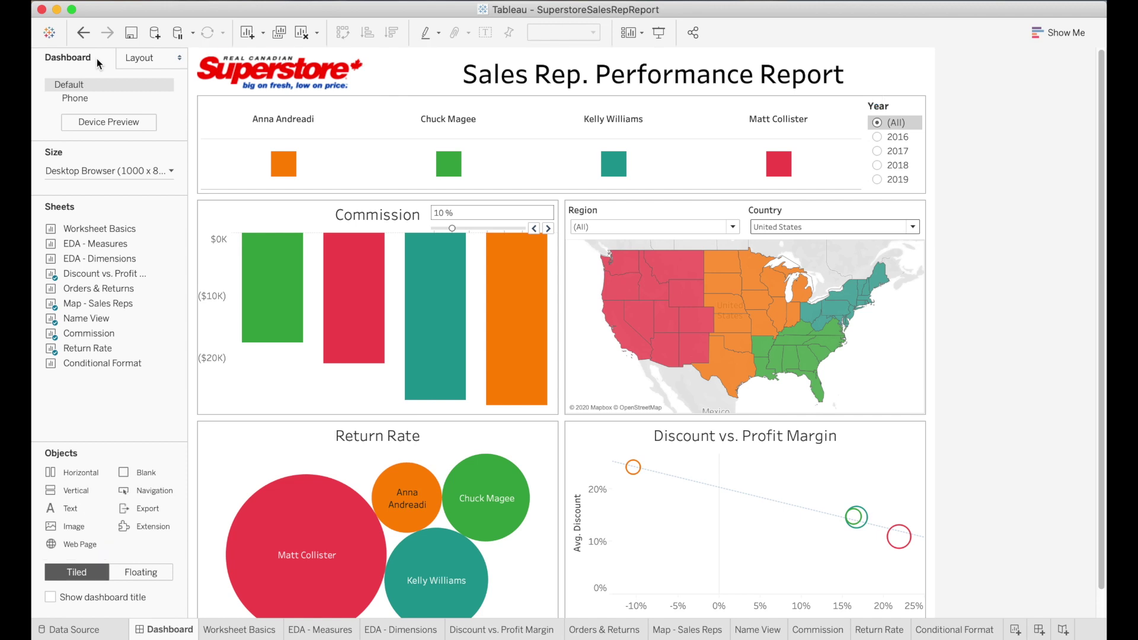
Look through the Discount vs. Profit Margin, Map - Sales Reps, Commission and Return Rate worksheets that make up the dashboard.
{"action": "left_click", "coordinate": [155, 61]}
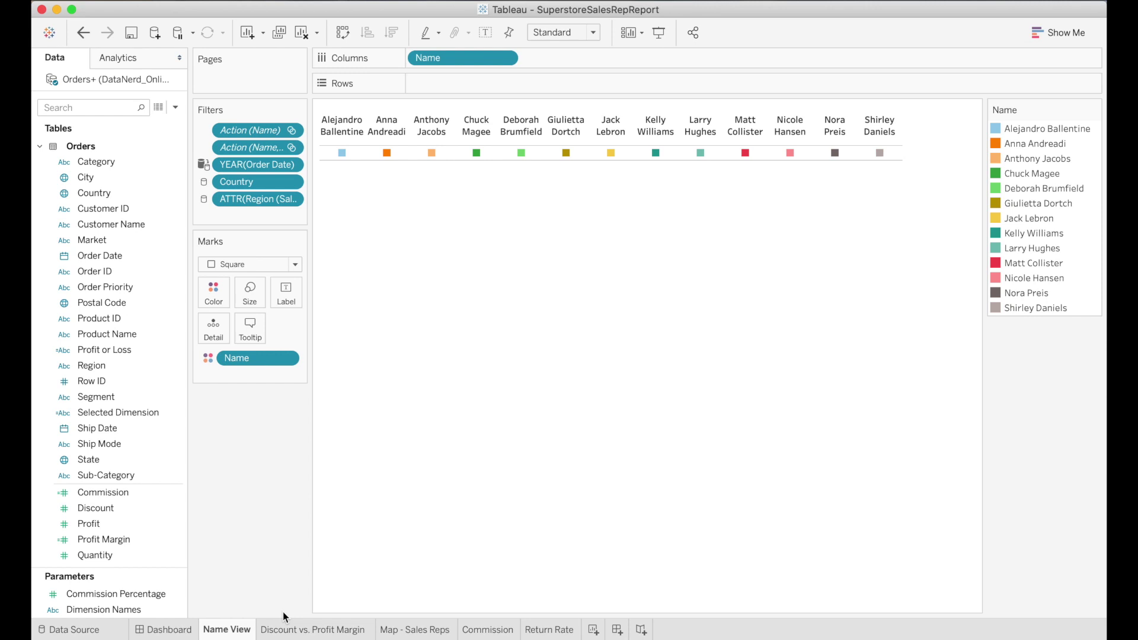
{"action": "left_click", "coordinate": [287, 632]}
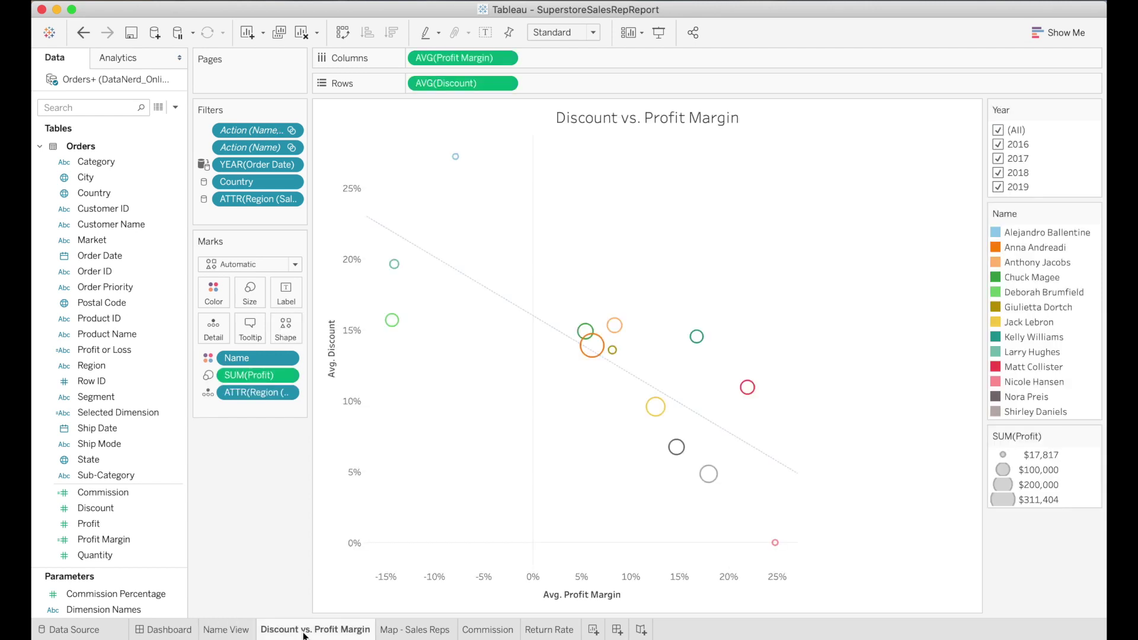
{"action": "left_click", "coordinate": [402, 634]}
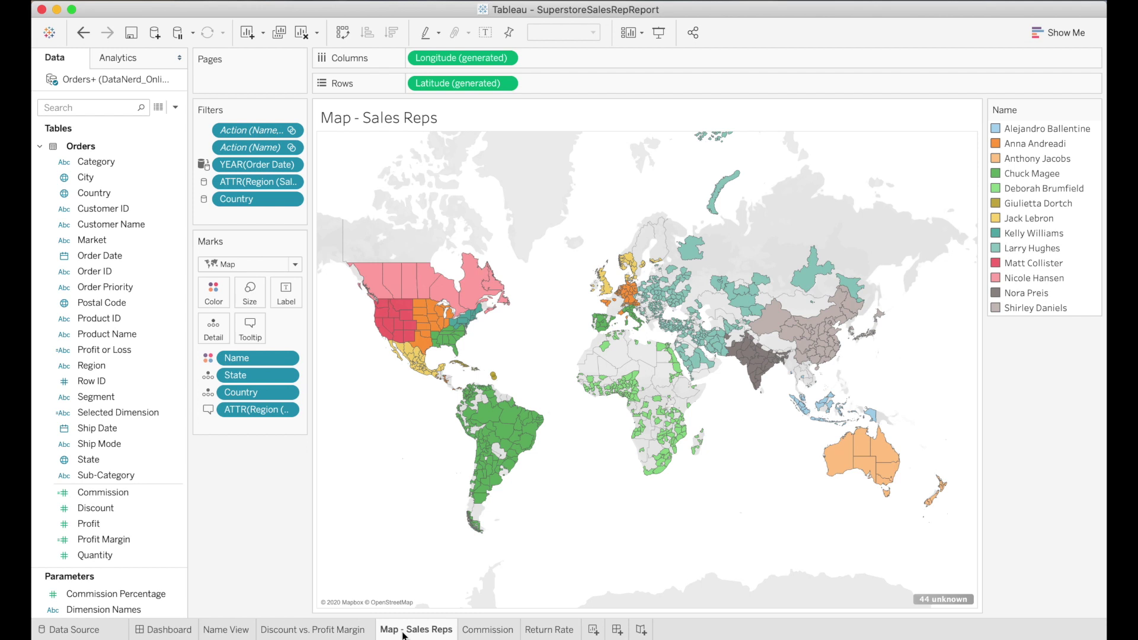
{"action": "left_click", "coordinate": [484, 633]}
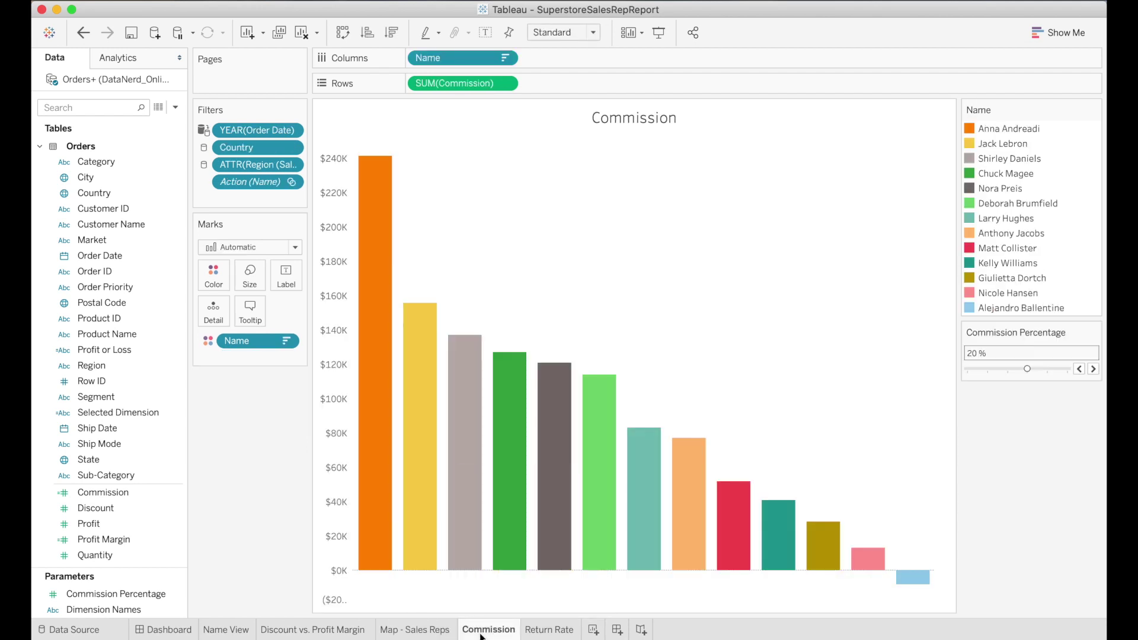
{"action": "mouse_move", "coordinate": [452, 509]}
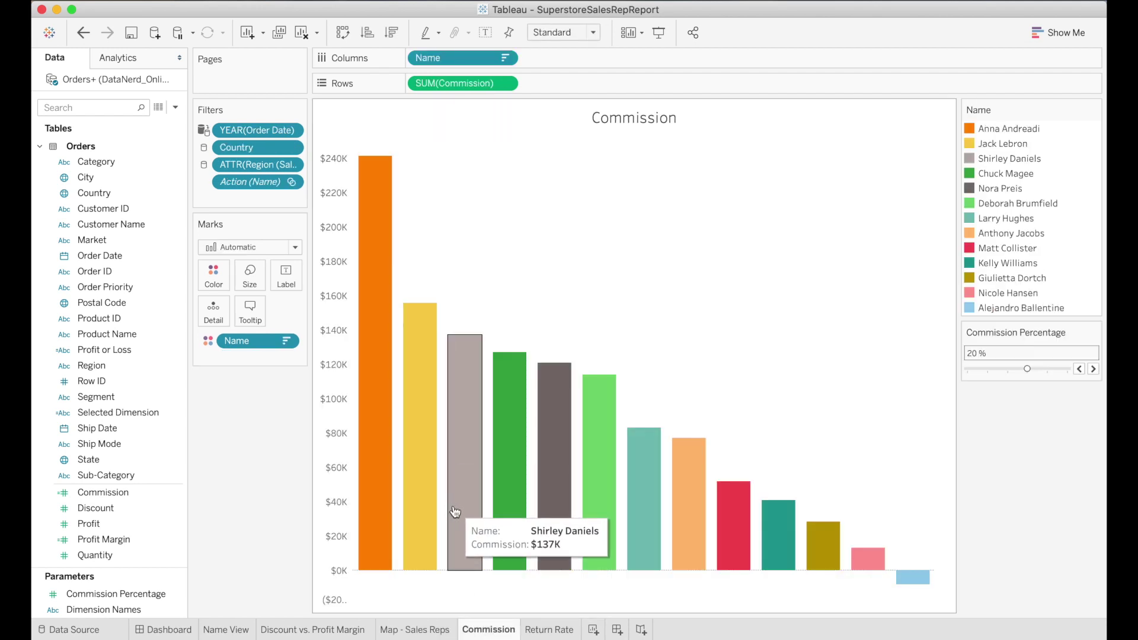
{"action": "left_click", "coordinate": [561, 632]}
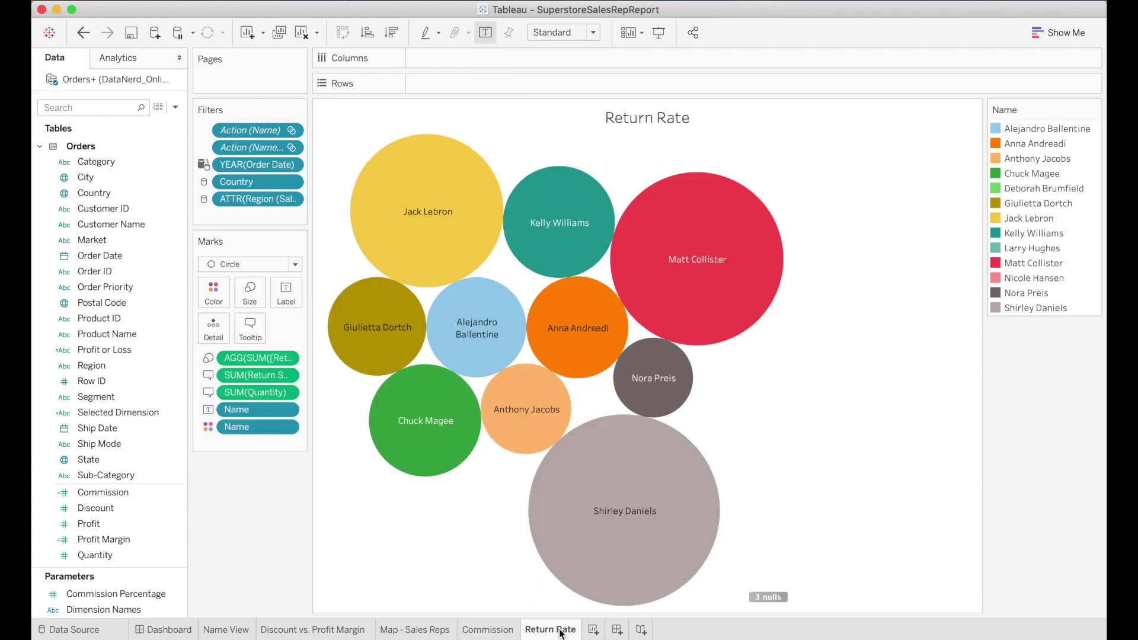
{"action": "mouse_move", "coordinate": [561, 633]}
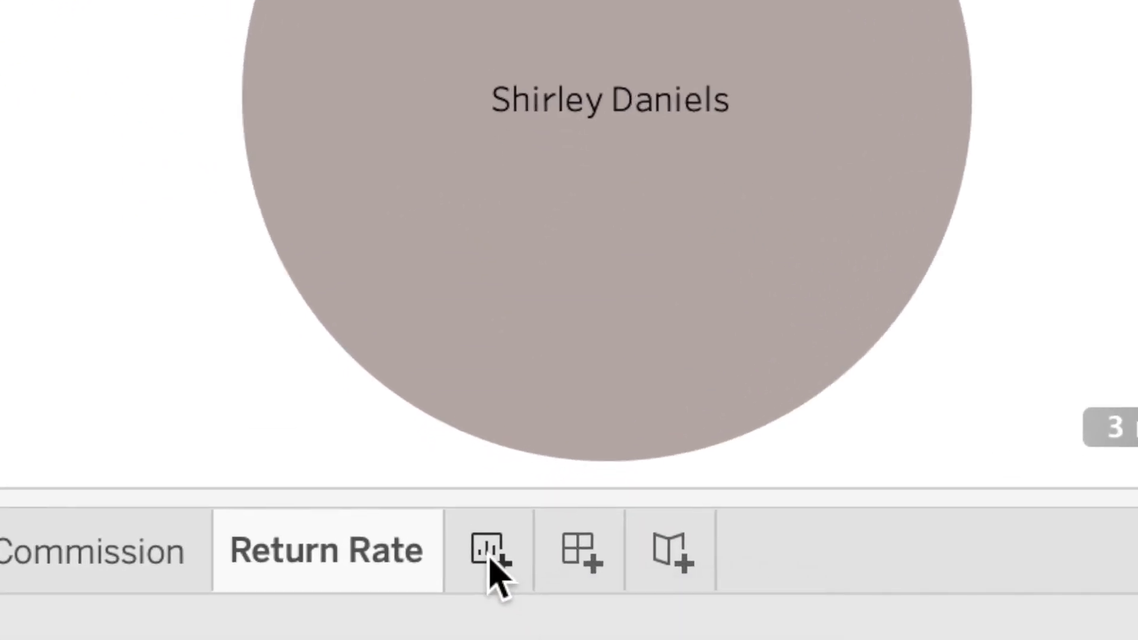
Create a new blank dashboard and view its Phone layout, returning to the Default layout.
{"action": "left_click", "coordinate": [589, 551]}
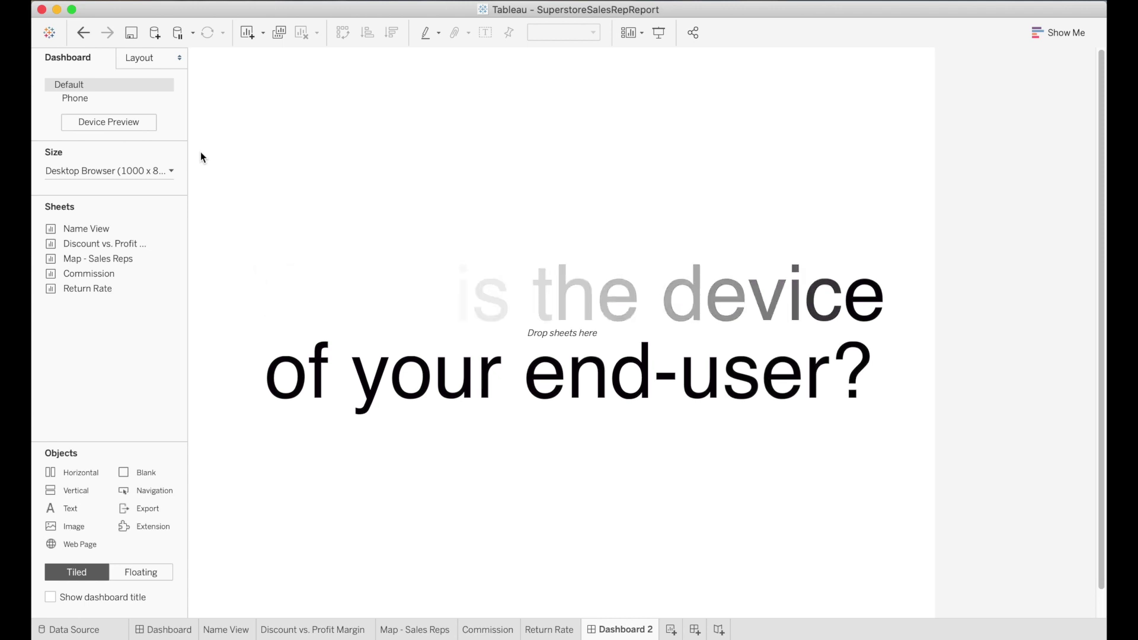
{"action": "left_click", "coordinate": [91, 99]}
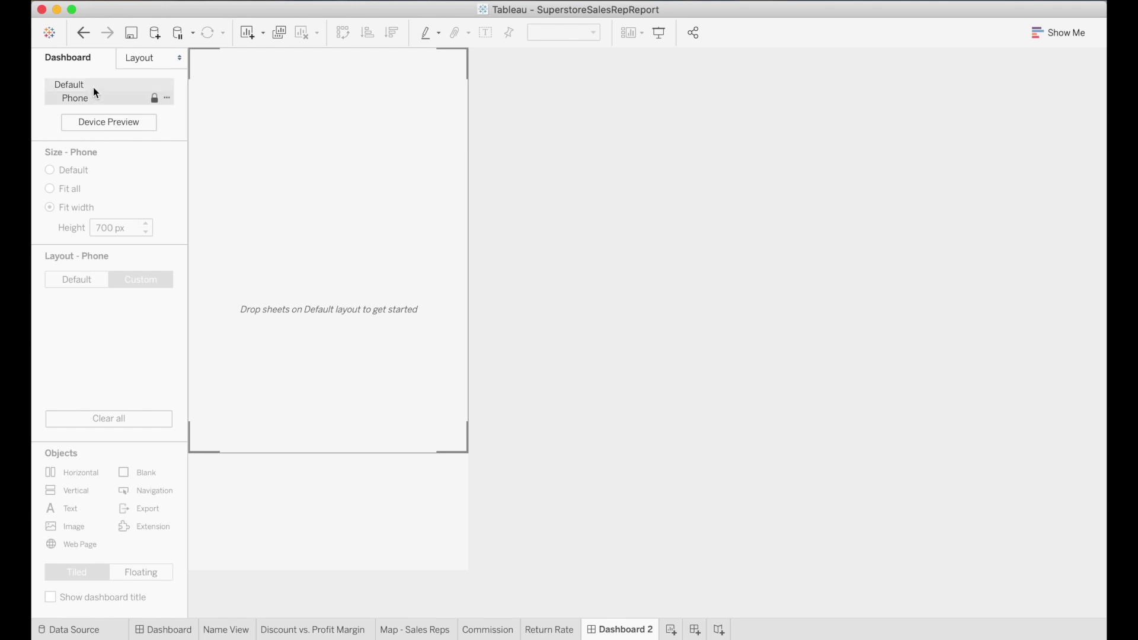
{"action": "left_click", "coordinate": [93, 89]}
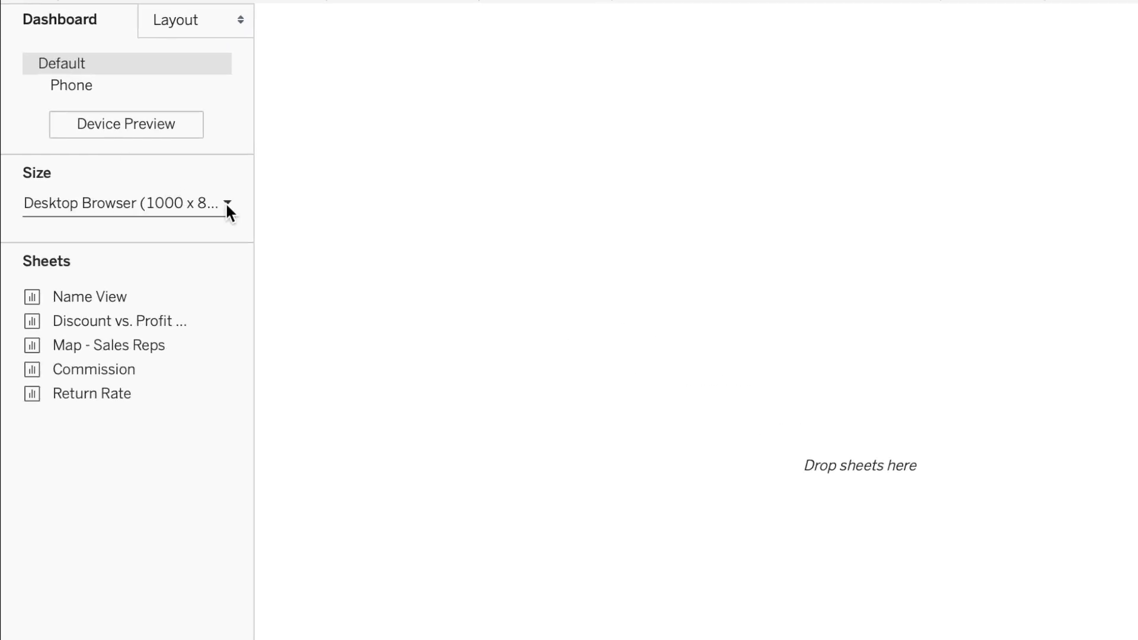
Set the new dashboard's fixed size to PowerPoint (1600 x 900).
{"action": "left_click", "coordinate": [226, 202]}
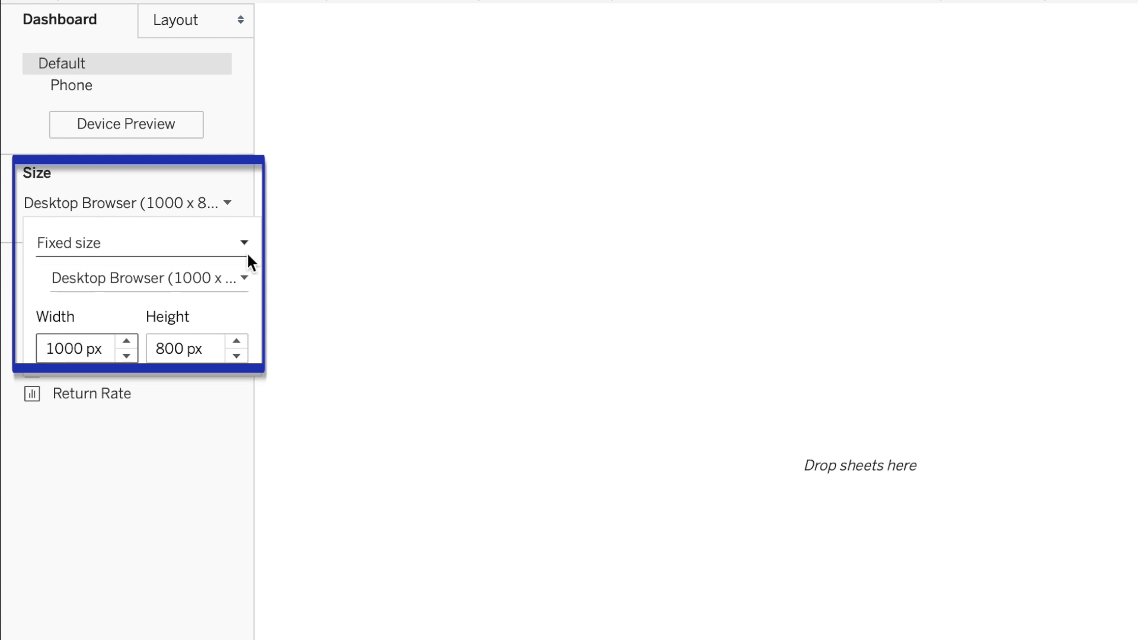
{"action": "left_click", "coordinate": [244, 277]}
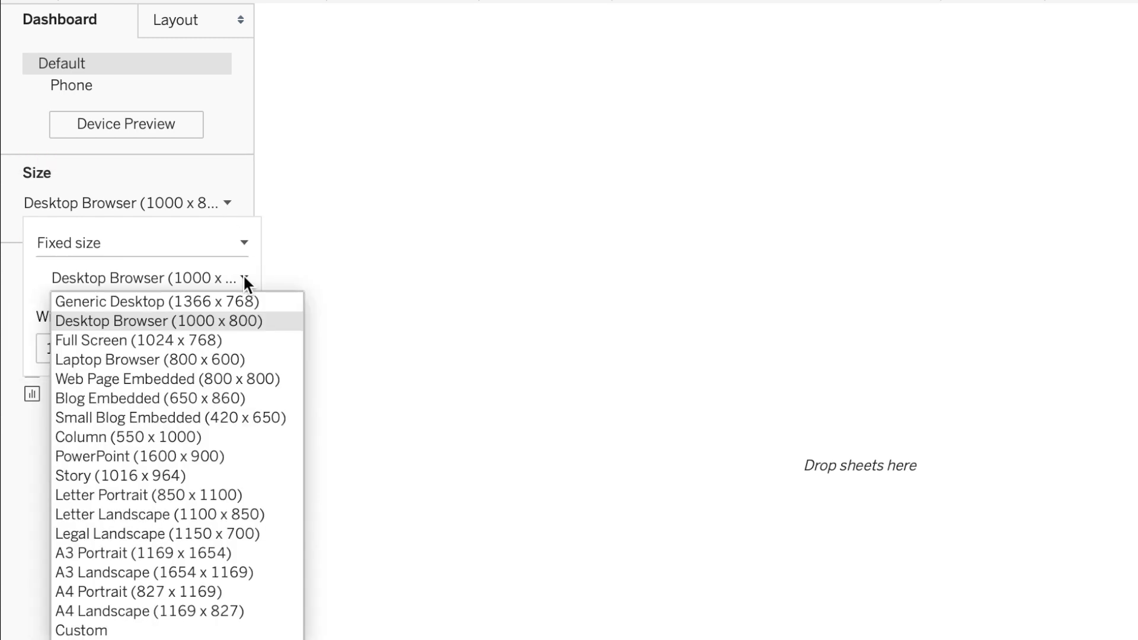
{"action": "left_click", "coordinate": [183, 457]}
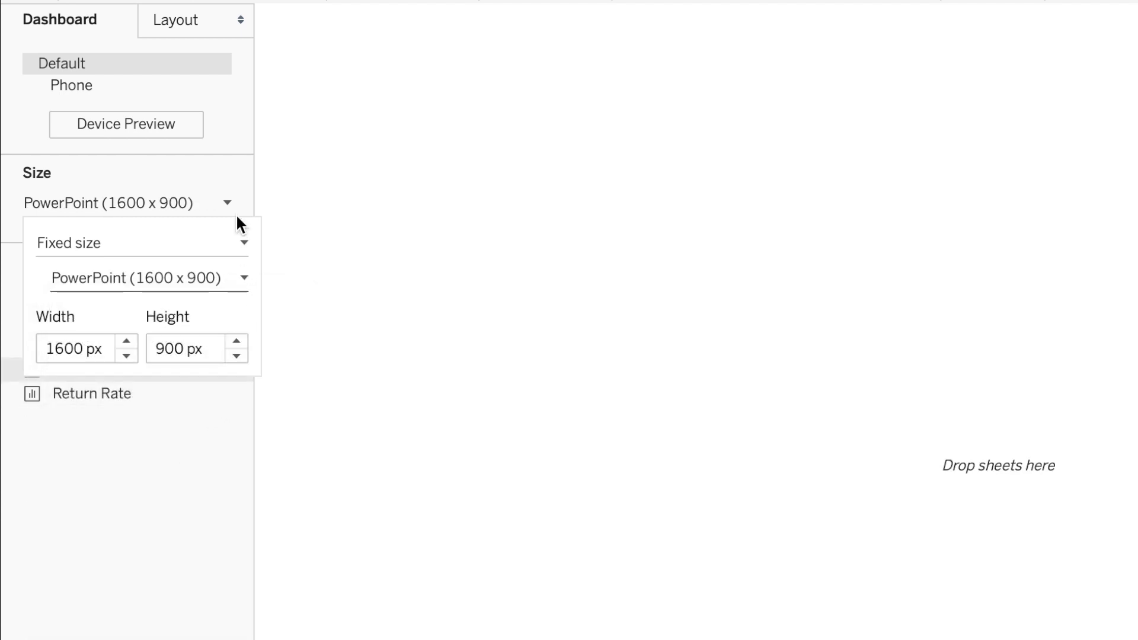
Set the dashboard's fixed size back to Desktop Browser (1000 x 800), keeping the width at 1000 px.
{"action": "left_click", "coordinate": [244, 276]}
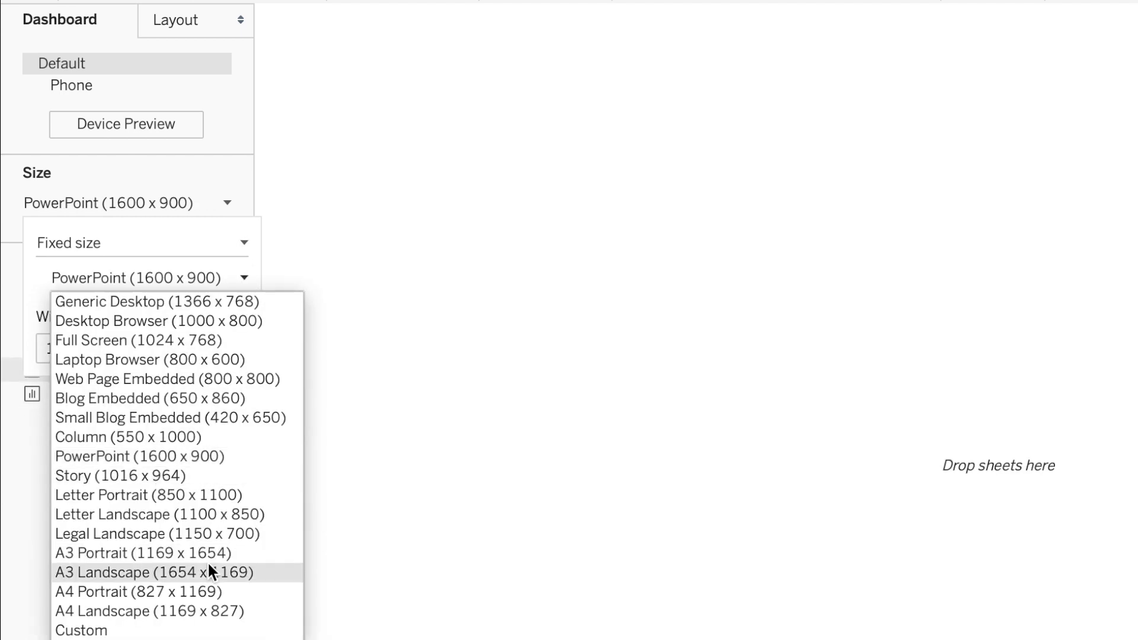
{"action": "left_click", "coordinate": [151, 322]}
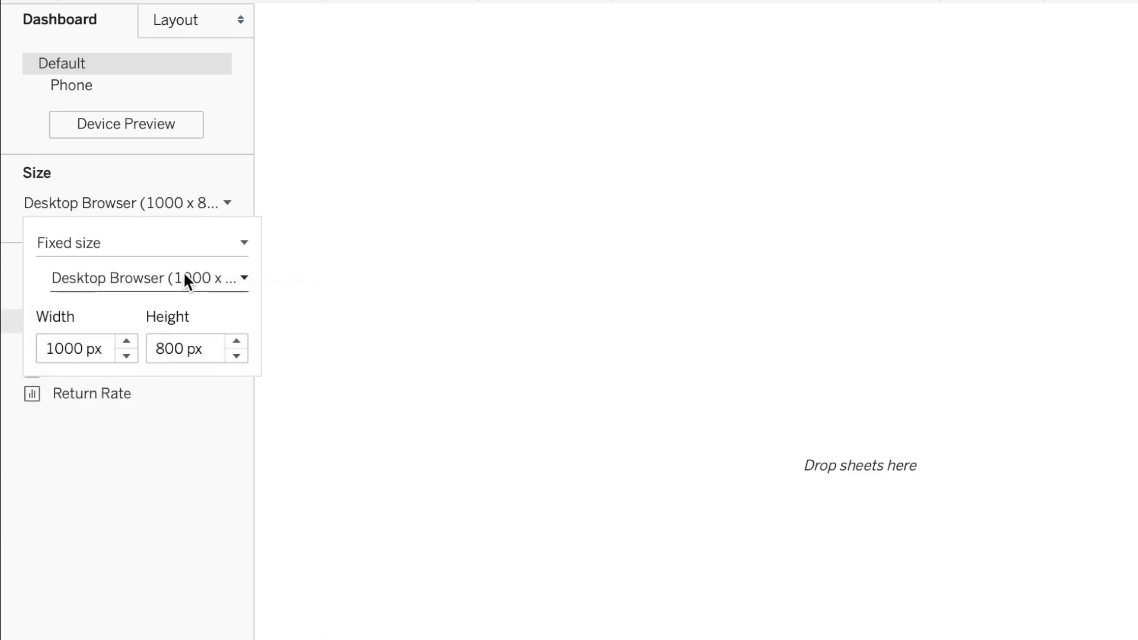
{"action": "left_click", "coordinate": [128, 341]}
{"action": "left_click", "coordinate": [128, 356]}
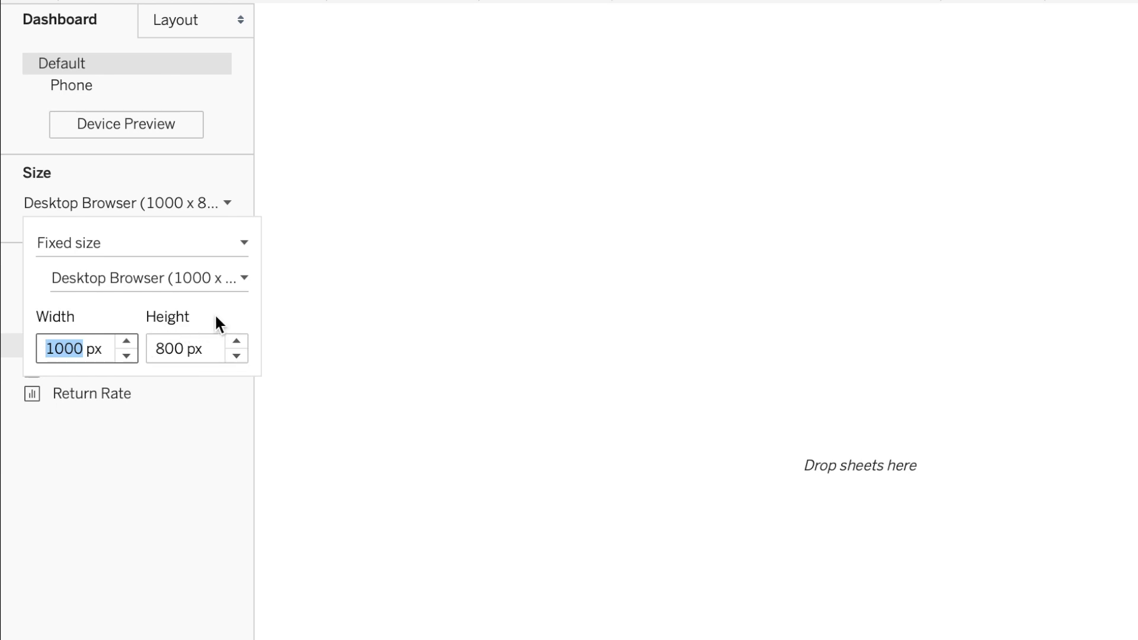
{"action": "left_click", "coordinate": [108, 639]}
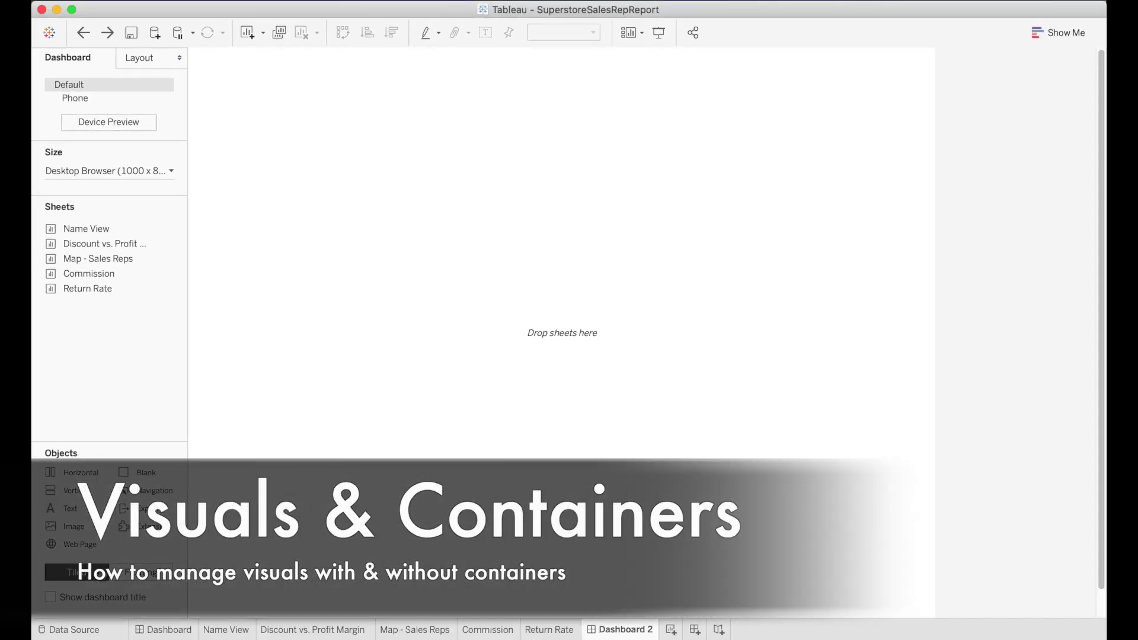
Try tiling the Name View sheet with Discount vs. Profit Margin below it on the dashboard, and undo the placements.
{"action": "mouse_move", "coordinate": [150, 276]}
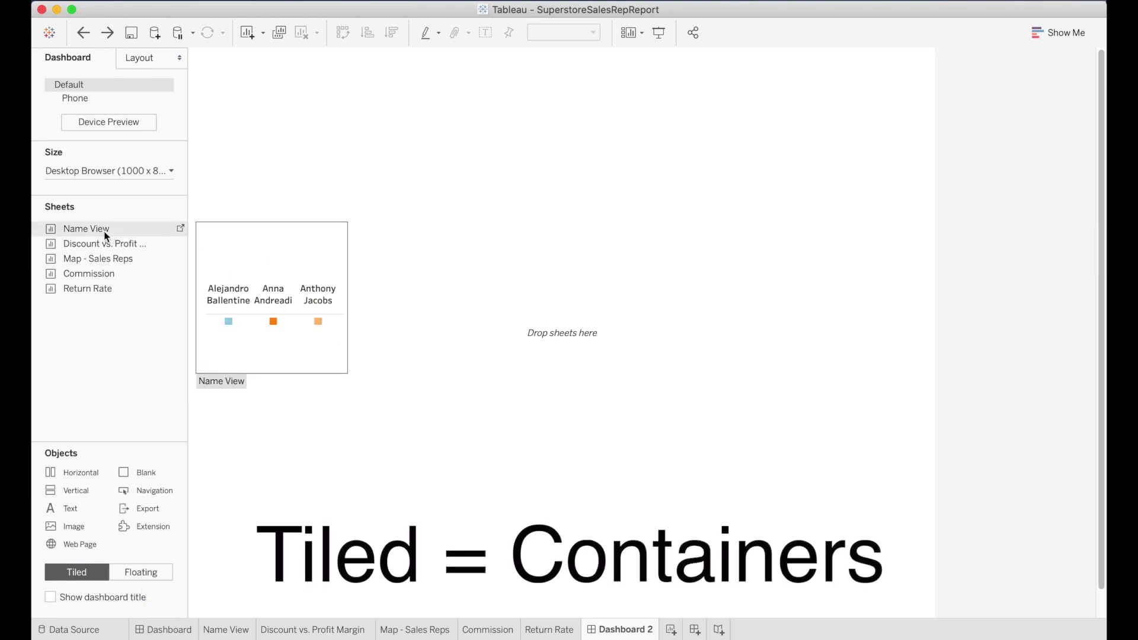
{"action": "left_click_drag", "start_coordinate": [114, 230], "coordinate": [556, 245]}
{"action": "left_click_drag", "start_coordinate": [94, 241], "coordinate": [749, 261]}
{"action": "left_click_drag", "start_coordinate": [683, 413], "coordinate": [409, 468]}
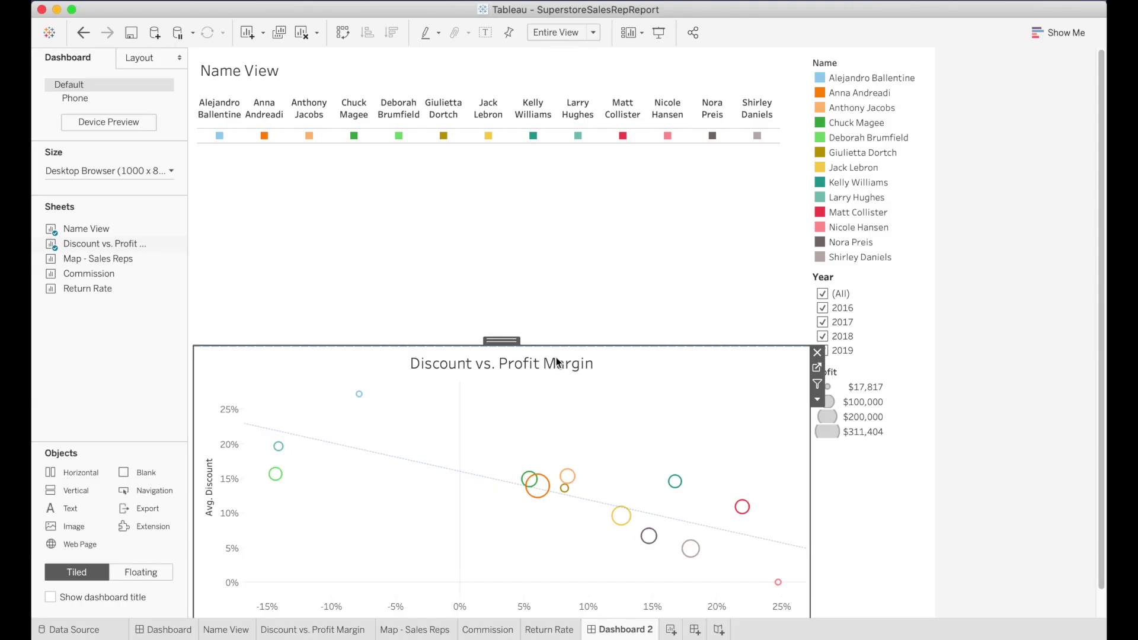
{"action": "mouse_move", "coordinate": [270, 433]}
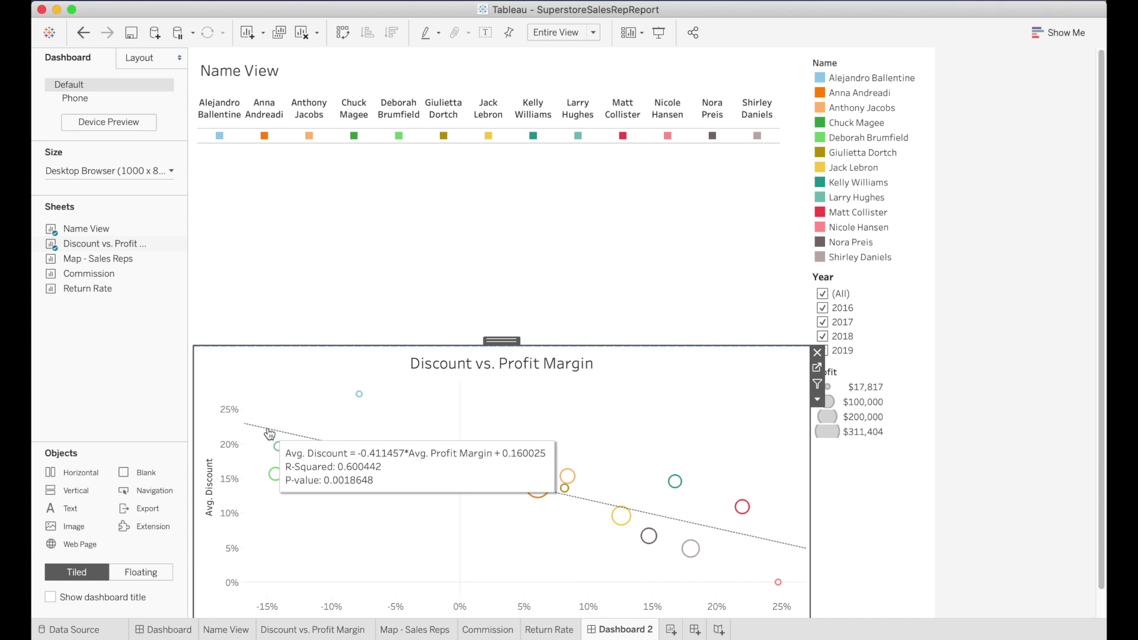
{"action": "key", "text": "super+z"}
{"action": "key", "text": "super+z"}
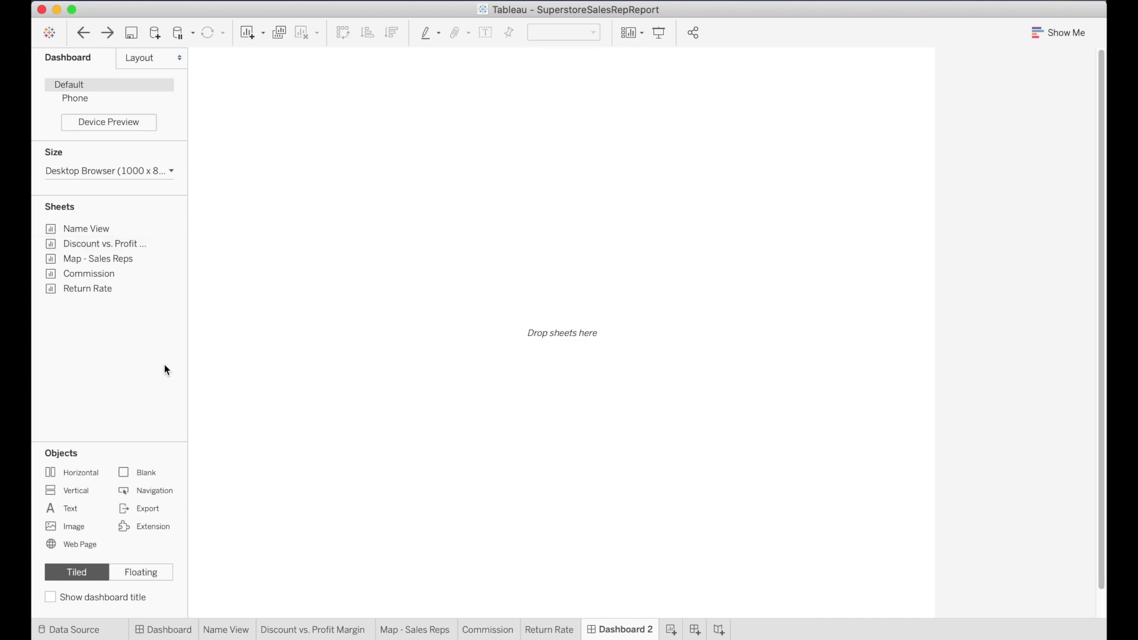
Try placing Name View and Discount vs. Profit Margin as floating sheets, and undo them with the placement mode set back to Tiled.
{"action": "left_click", "coordinate": [148, 578]}
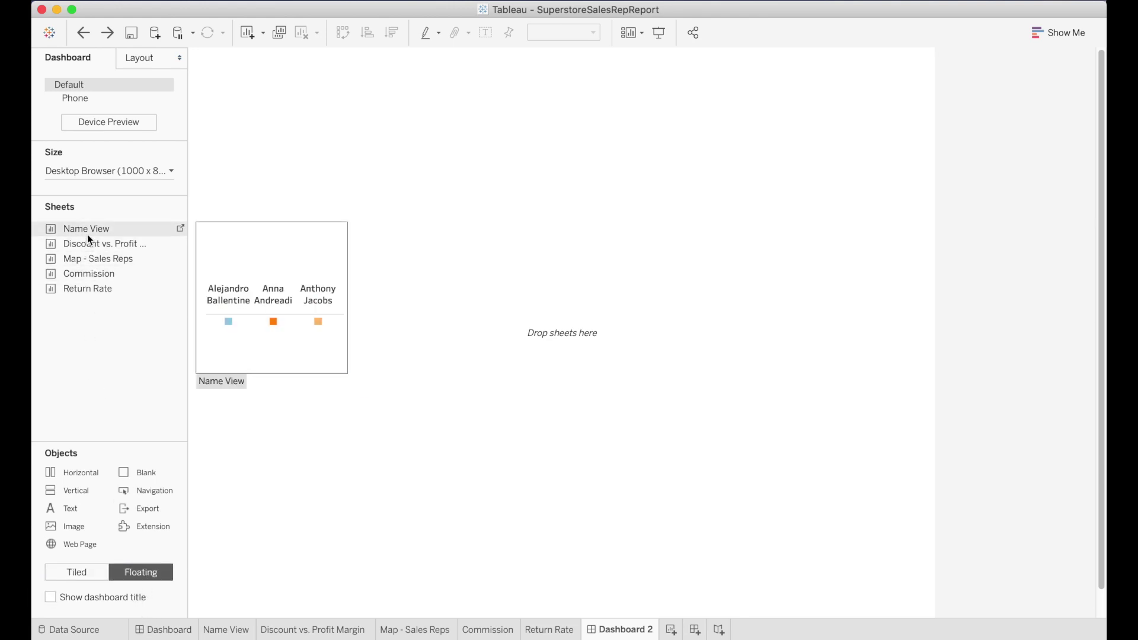
{"action": "left_click_drag", "start_coordinate": [110, 235], "coordinate": [336, 217]}
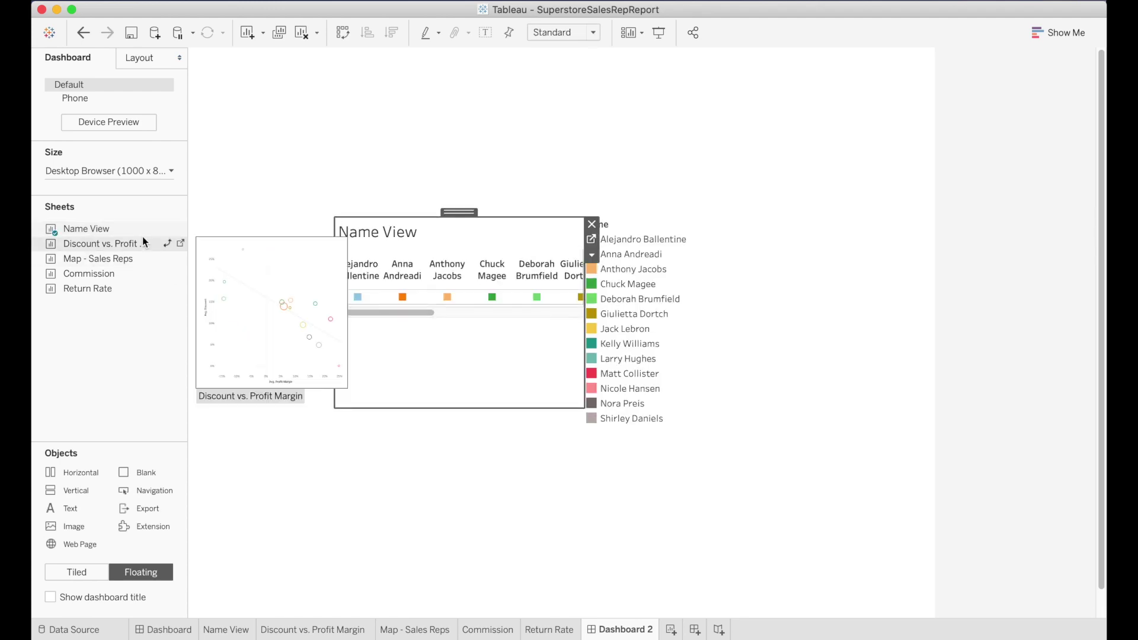
{"action": "left_click_drag", "start_coordinate": [133, 235], "coordinate": [635, 419]}
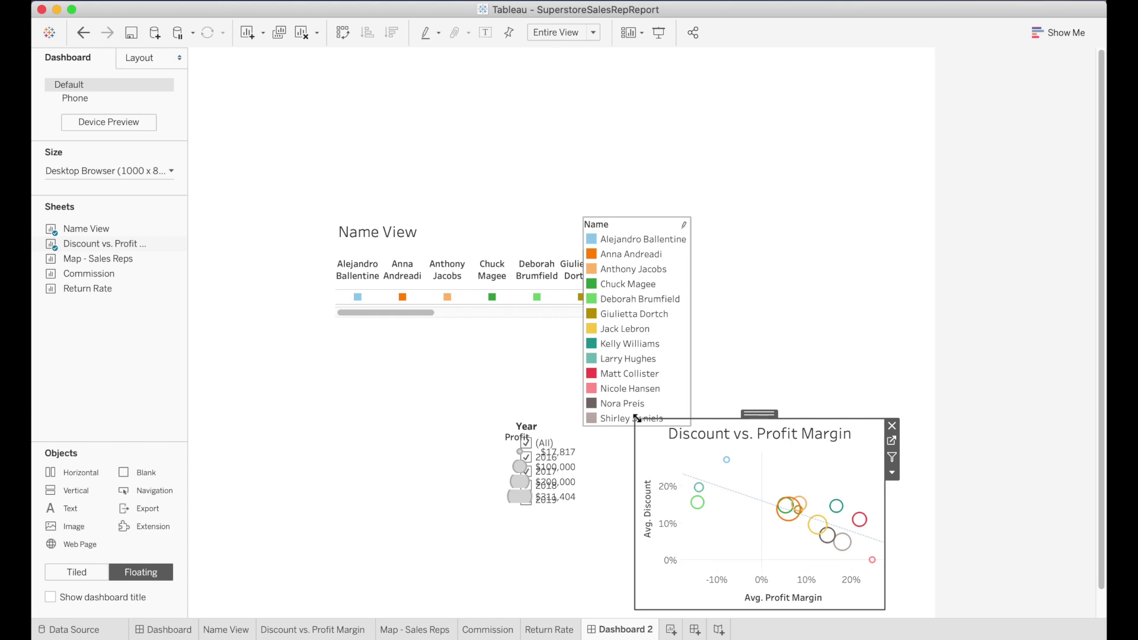
{"action": "left_click", "coordinate": [77, 572]}
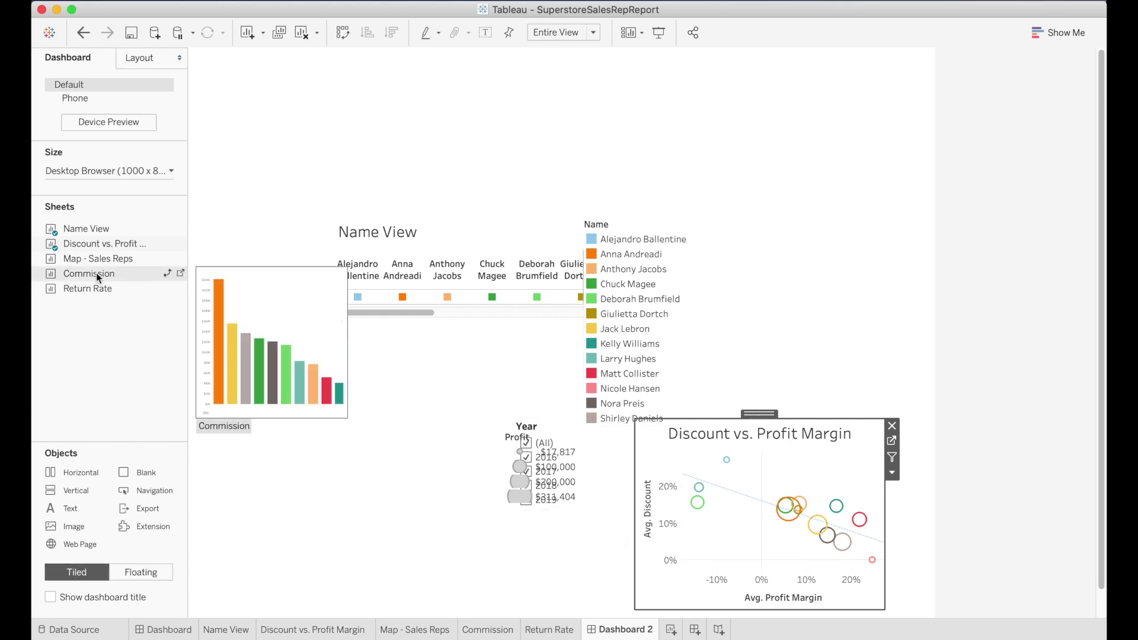
{"action": "mouse_move", "coordinate": [91, 233]}
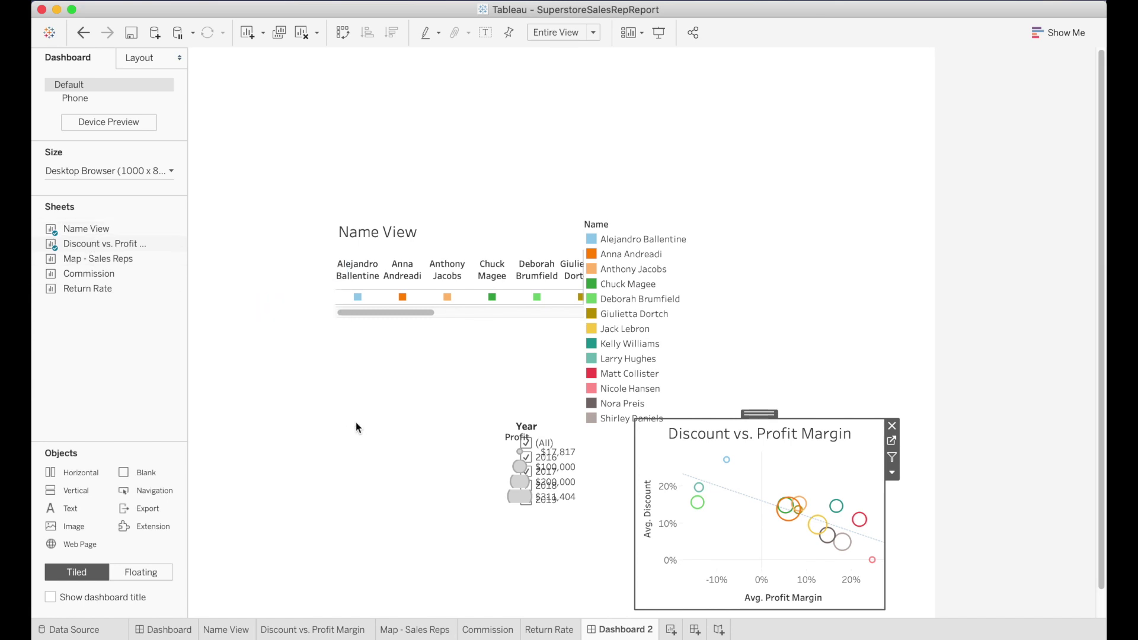
{"action": "key", "text": "super+z"}
{"action": "key", "text": "super+z"}
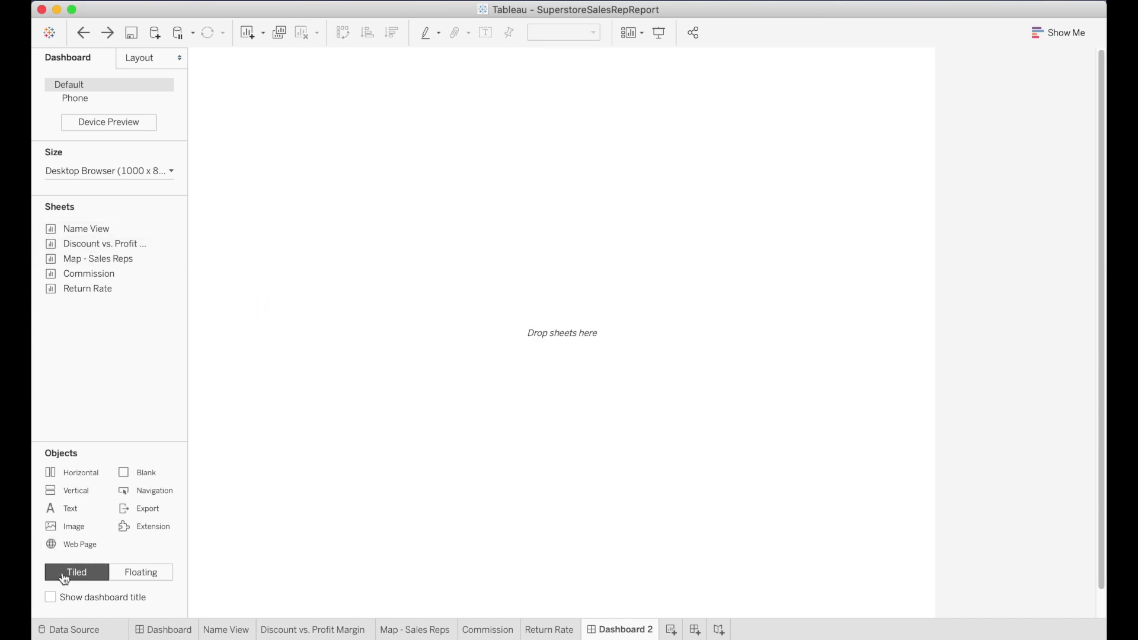
Tile the Name View sheet with Discount vs. Profit Margin on its left, and place Map - Sales Reps as a floating sheet over them.
{"action": "left_click_drag", "start_coordinate": [74, 230], "coordinate": [446, 223]}
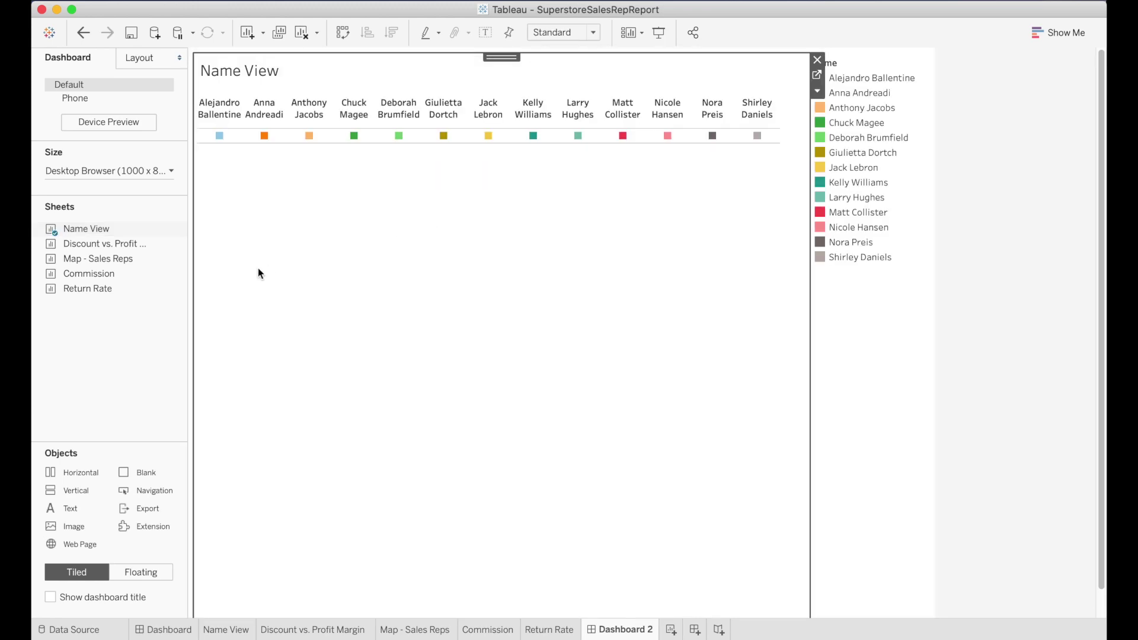
{"action": "mouse_move", "coordinate": [131, 248]}
{"action": "left_click_drag", "start_coordinate": [131, 249], "coordinate": [340, 275]}
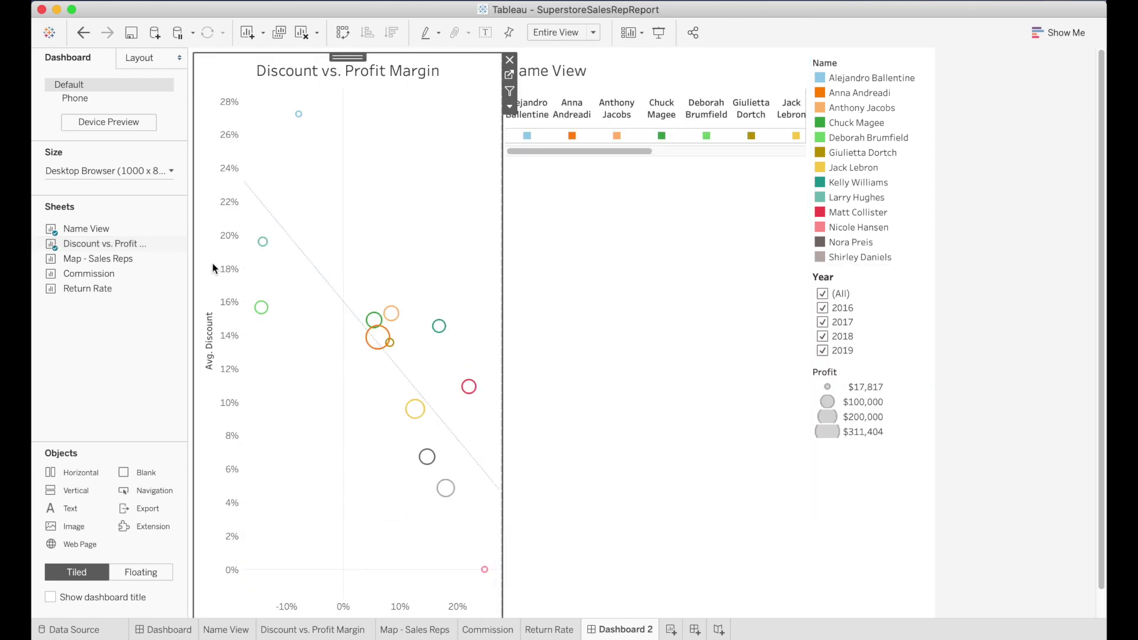
{"action": "left_click_drag", "start_coordinate": [121, 258], "coordinate": [307, 262]}
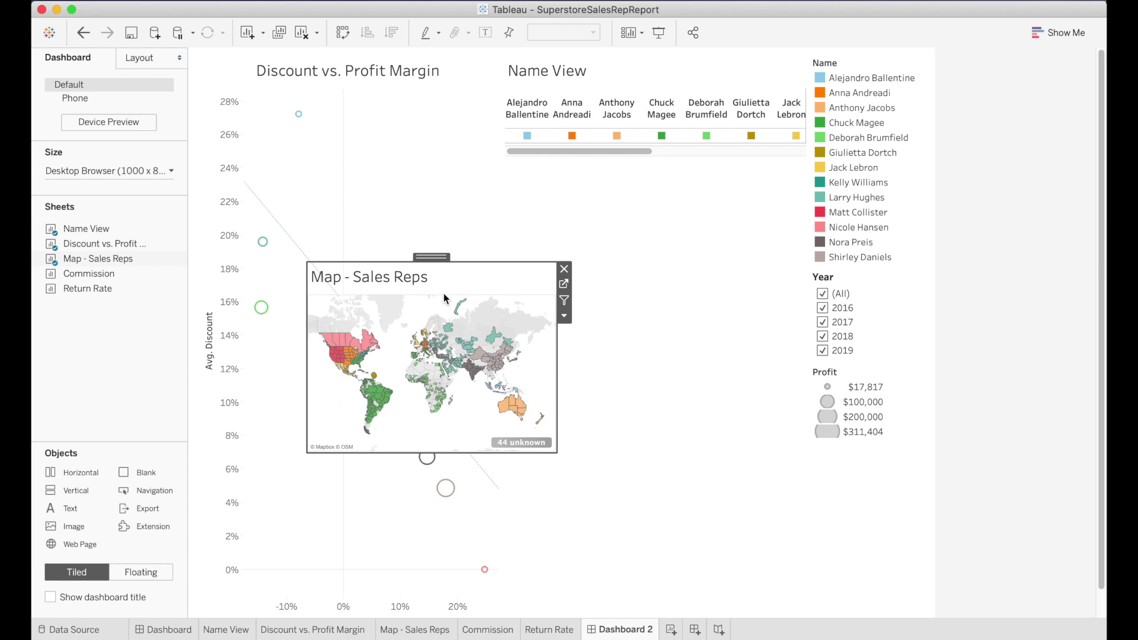
Undo the placements of Name View, Discount vs. Profit Margin and Map - Sales Reps to empty Dashboard 2.
{"action": "mouse_move", "coordinate": [443, 294]}
{"action": "key", "text": "super+z"}
{"action": "key", "text": "super+z"}
{"action": "key", "text": "super+z"}
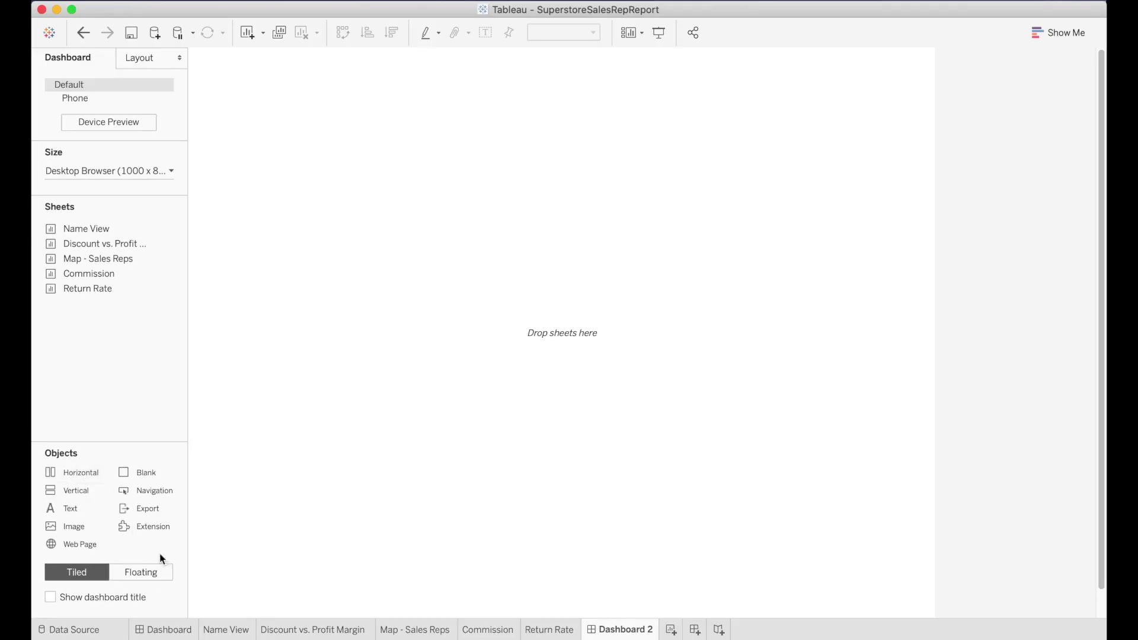
Examine how the sheets are arranged in rows on the finished Dashboard, and return to Dashboard 2.
{"action": "left_click", "coordinate": [169, 631]}
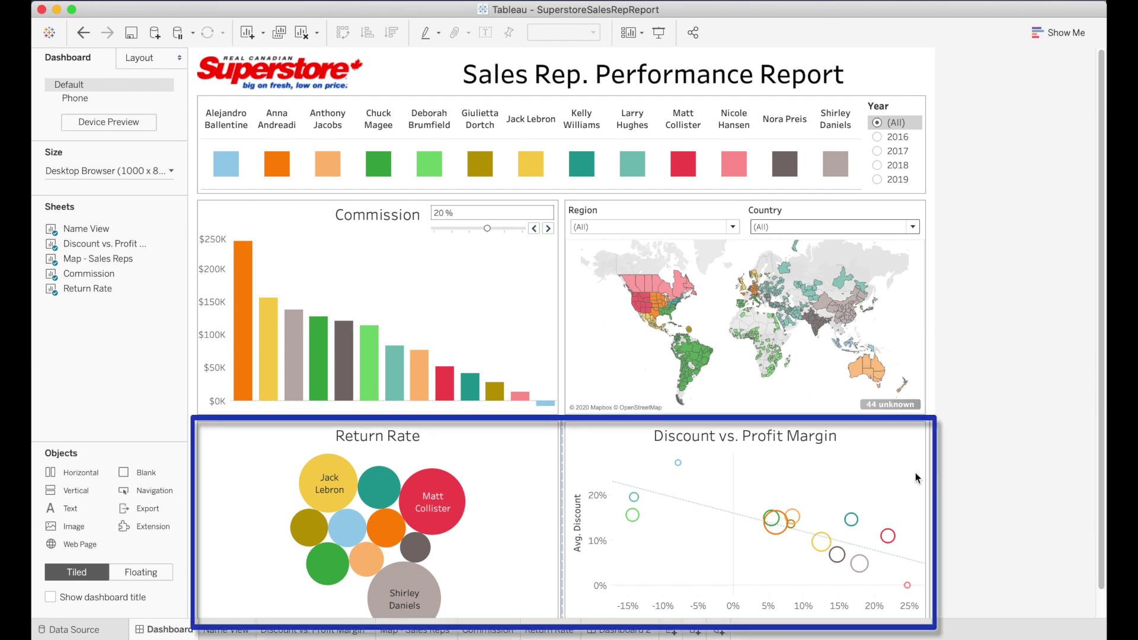
{"action": "mouse_move", "coordinate": [674, 497]}
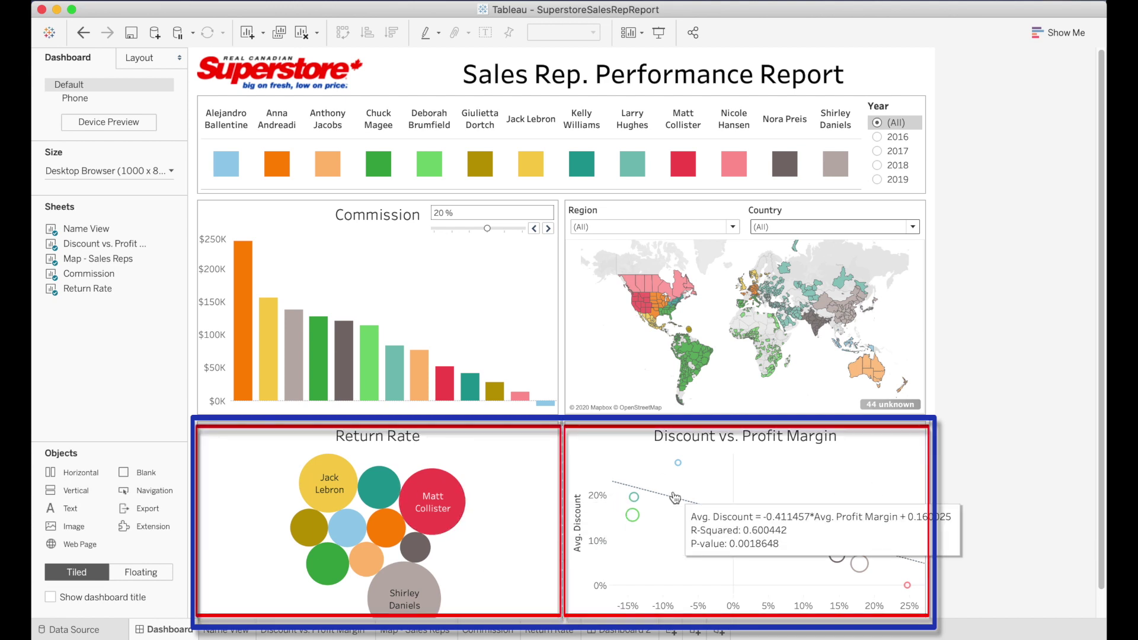
{"action": "mouse_move", "coordinate": [640, 346]}
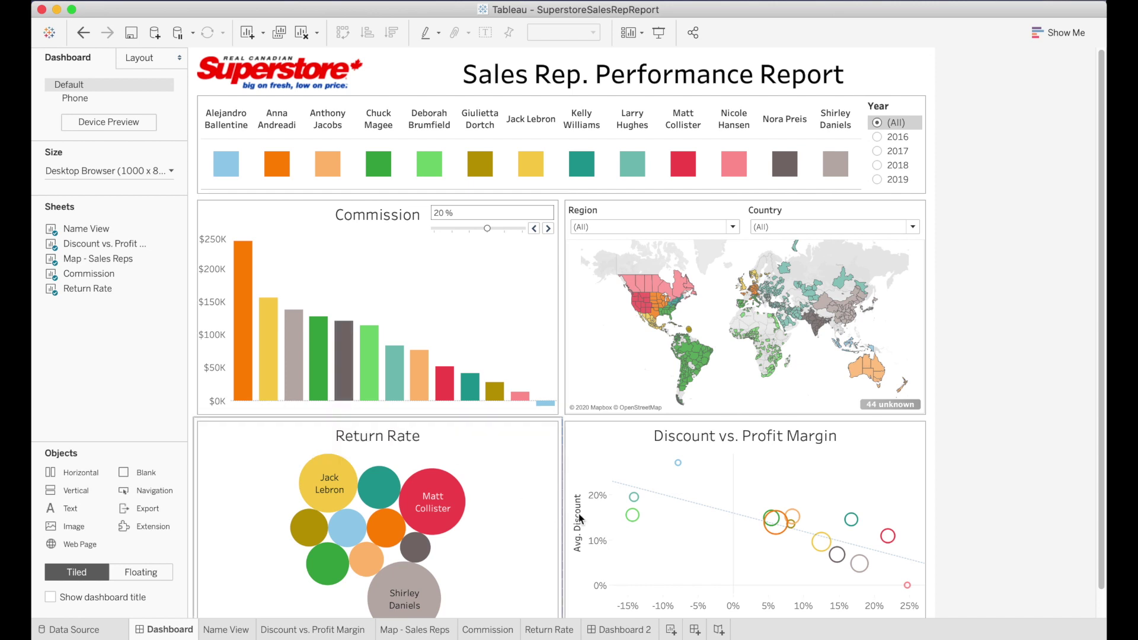
{"action": "mouse_move", "coordinate": [623, 632]}
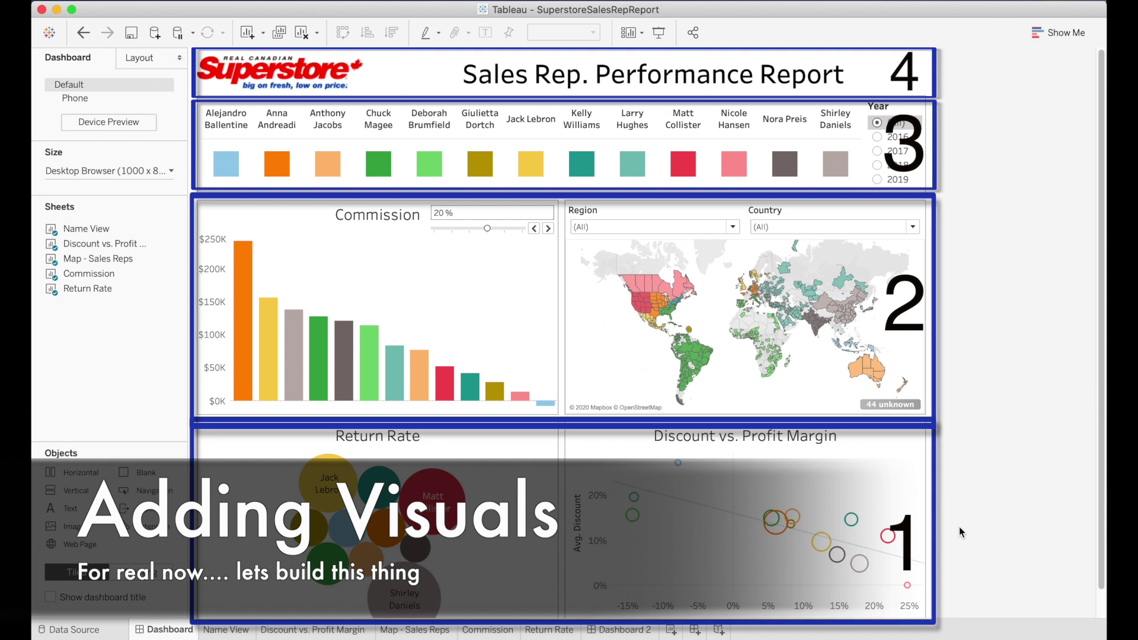
{"action": "mouse_move", "coordinate": [424, 487]}
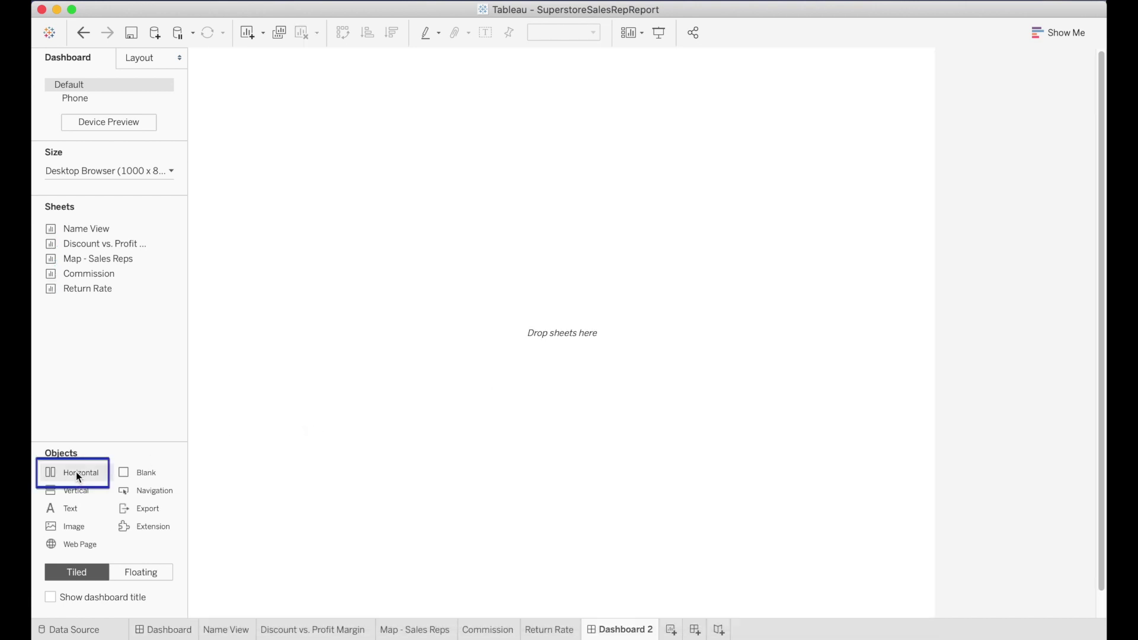
Add a tiled horizontal container to the empty dashboard and place Return Rate and Discount vs. Profit Margin side by side in it.
{"action": "left_click_drag", "start_coordinate": [76, 472], "coordinate": [223, 469]}
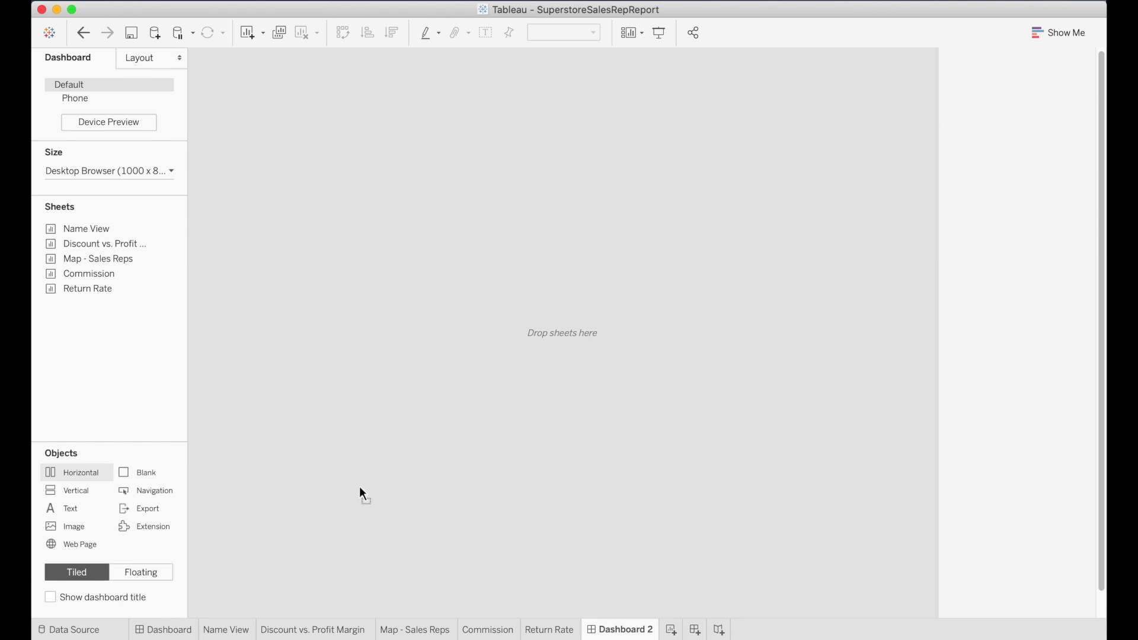
{"action": "left_click_drag", "start_coordinate": [359, 487], "coordinate": [360, 487]}
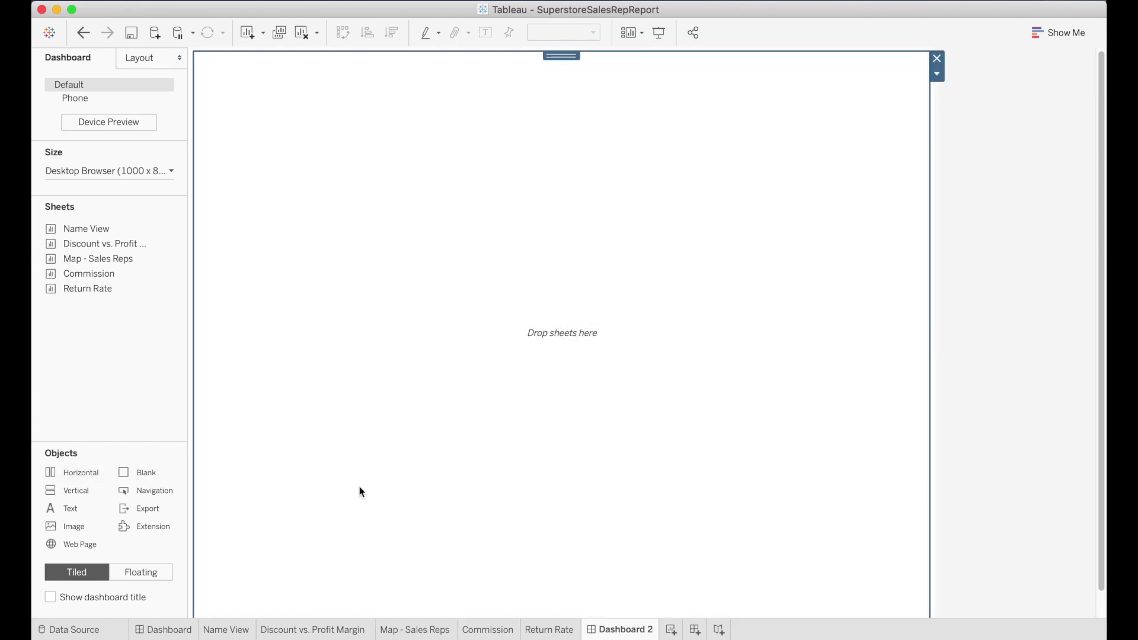
{"action": "mouse_move", "coordinate": [67, 274]}
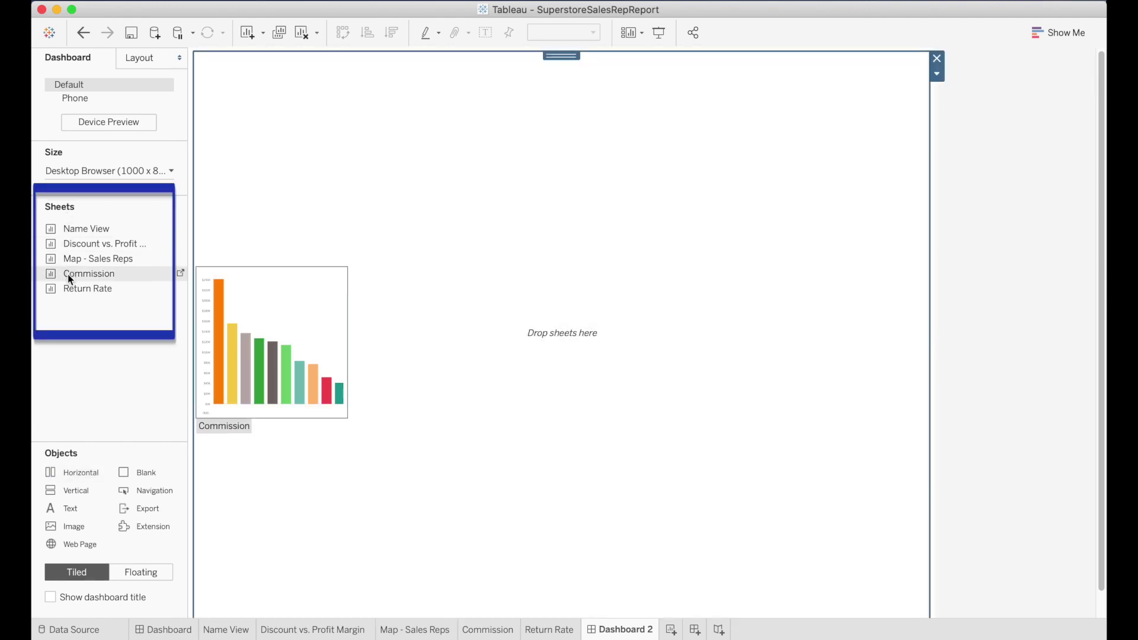
{"action": "mouse_move", "coordinate": [77, 294]}
{"action": "left_click_drag", "start_coordinate": [78, 294], "coordinate": [228, 318]}
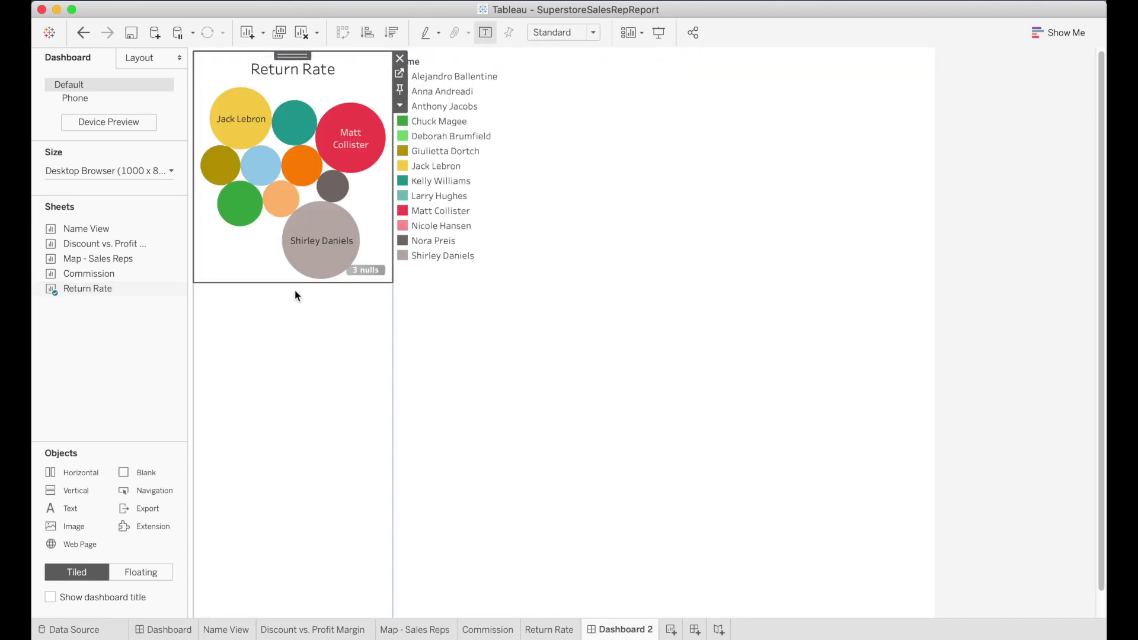
{"action": "mouse_move", "coordinate": [119, 252]}
{"action": "mouse_move", "coordinate": [117, 252]}
{"action": "left_mouse_down"}
{"action": "mouse_move", "coordinate": [444, 254]}
{"action": "mouse_move", "coordinate": [352, 256]}
{"action": "mouse_move", "coordinate": [380, 254]}
{"action": "mouse_move", "coordinate": [386, 280]}
{"action": "left_mouse_up"}
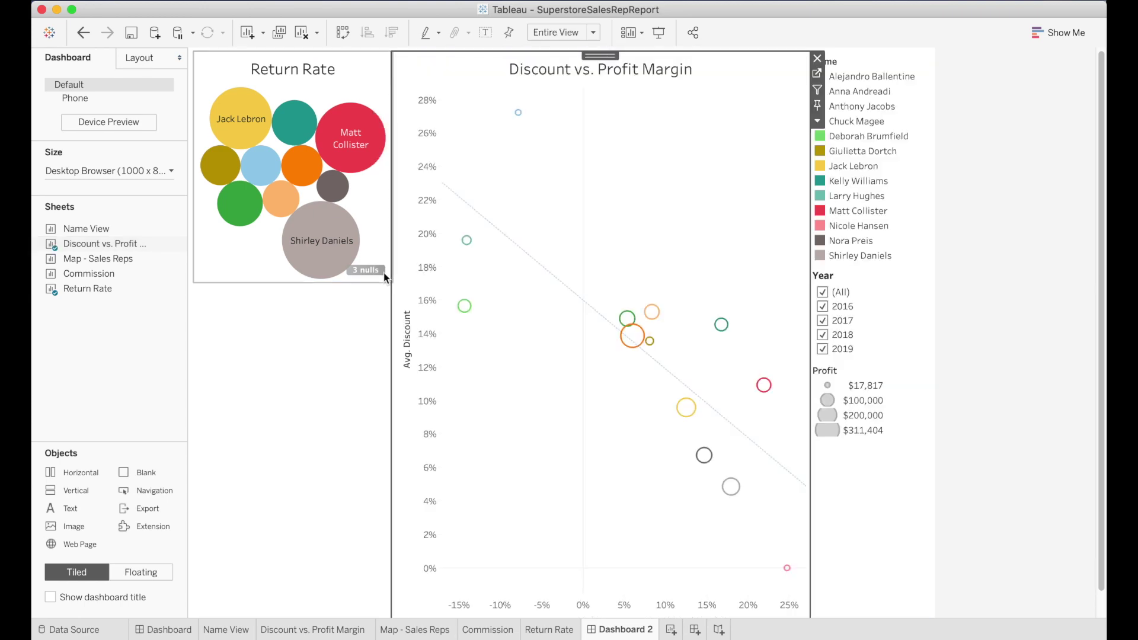
Delete the vertical container holding the Name legend, Year filter and Profit legend, including its items.
{"action": "left_click", "coordinate": [925, 198]}
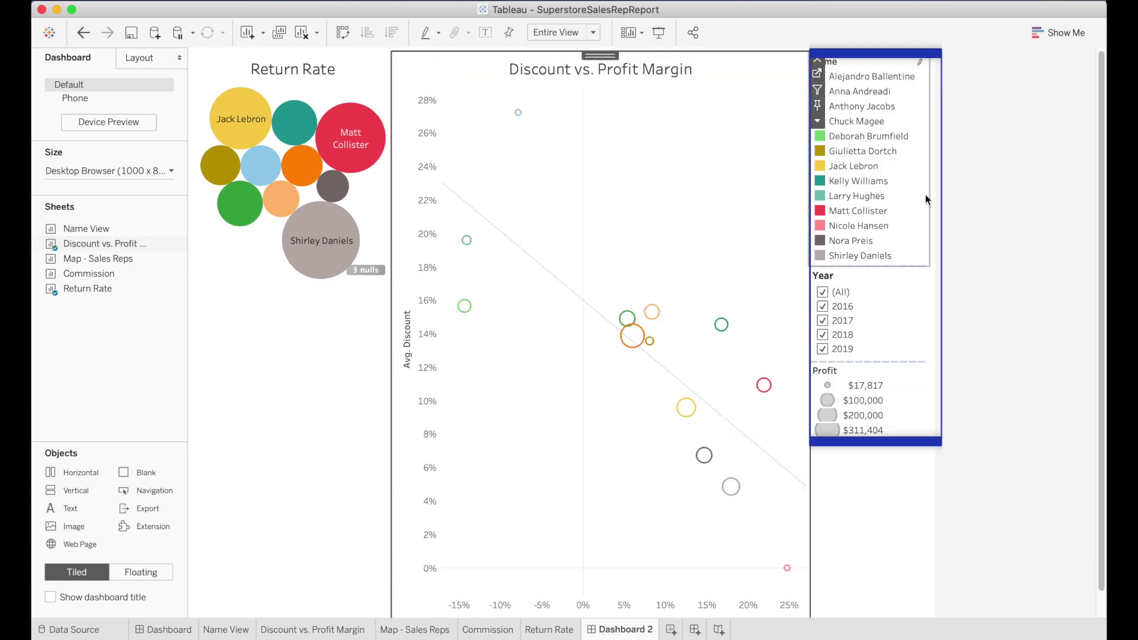
{"action": "left_click", "coordinate": [881, 322]}
{"action": "left_click", "coordinate": [875, 379]}
{"action": "left_click", "coordinate": [887, 253]}
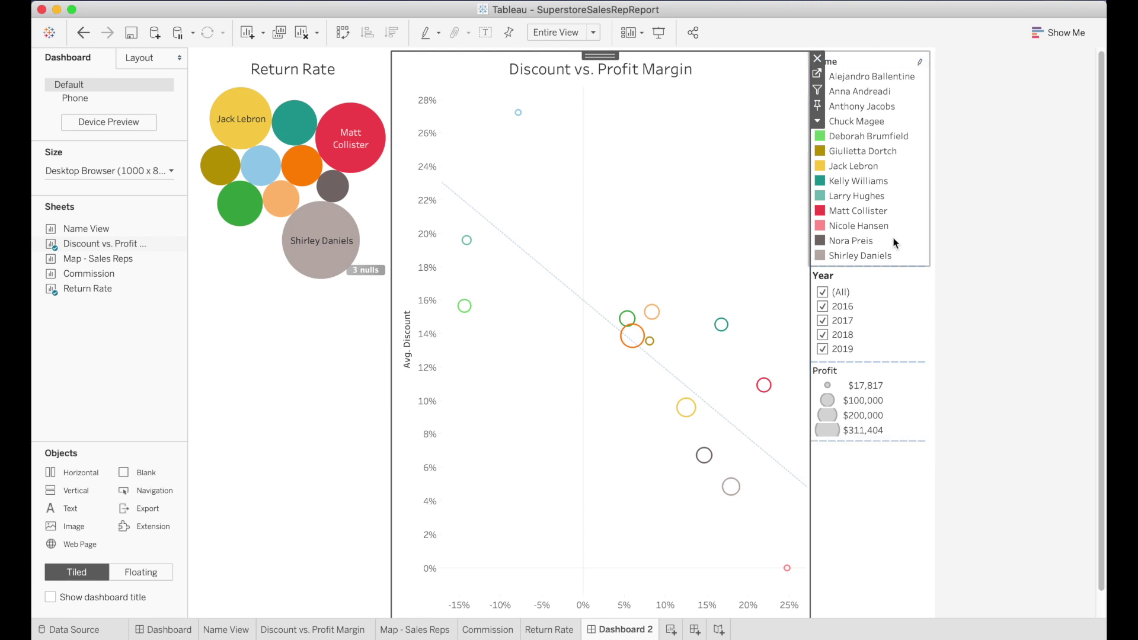
{"action": "left_click", "coordinate": [901, 239]}
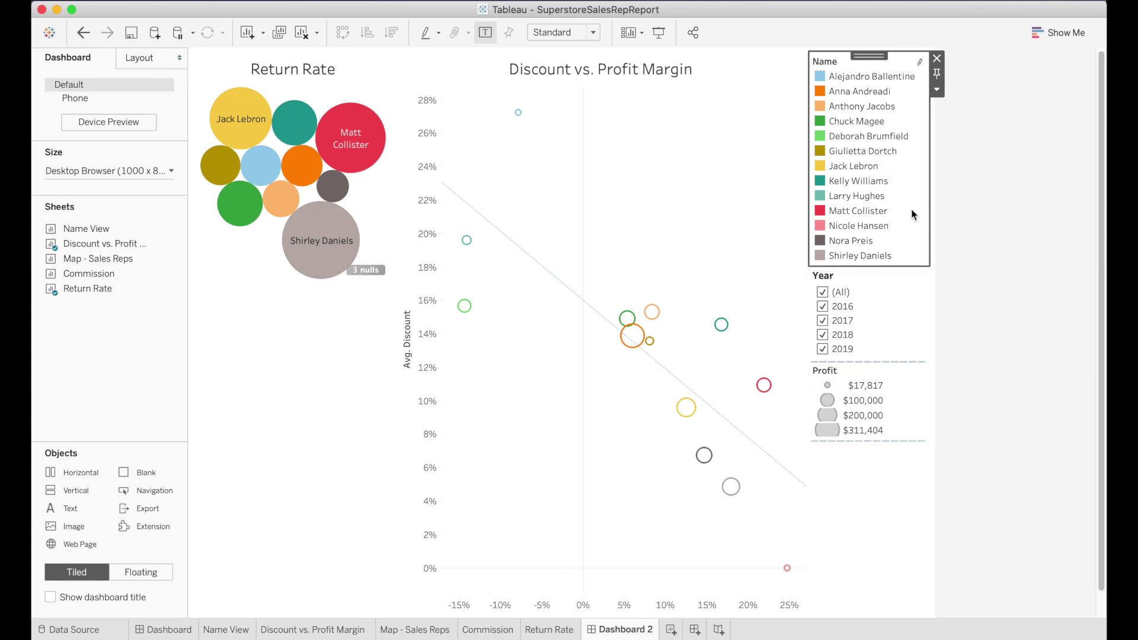
{"action": "left_click", "coordinate": [937, 89]}
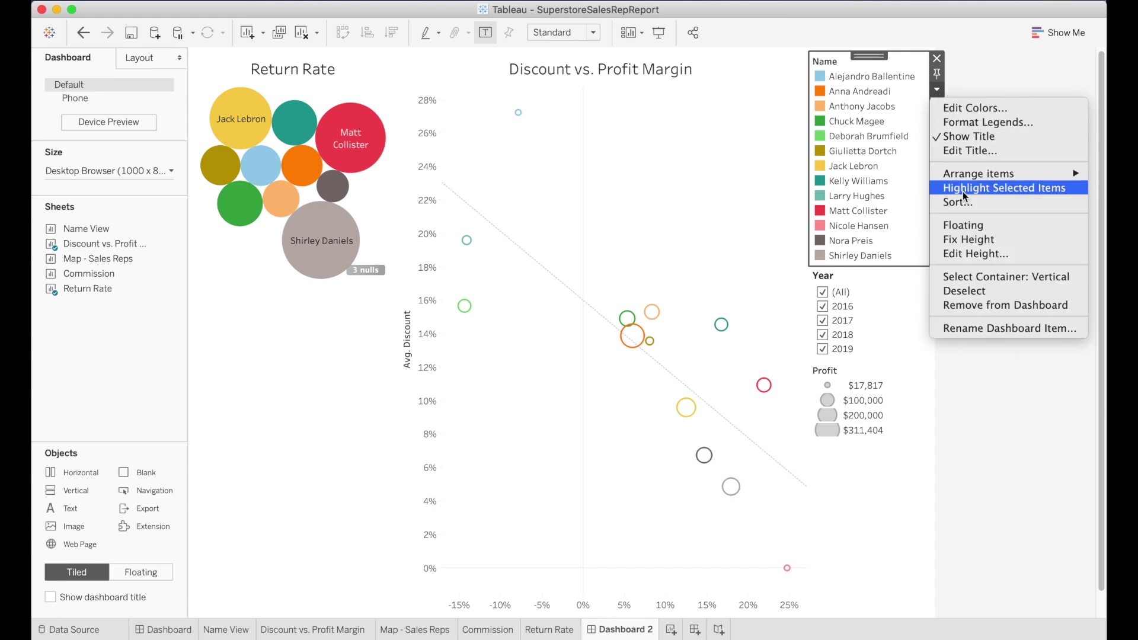
{"action": "left_click", "coordinate": [1001, 279]}
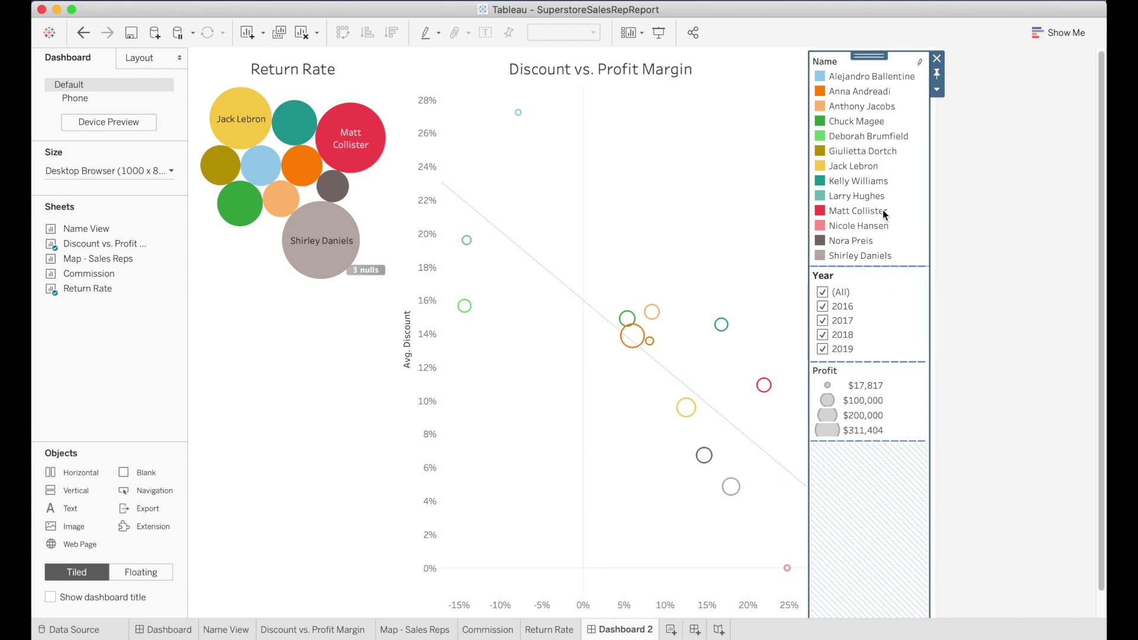
{"action": "left_click", "coordinate": [937, 59]}
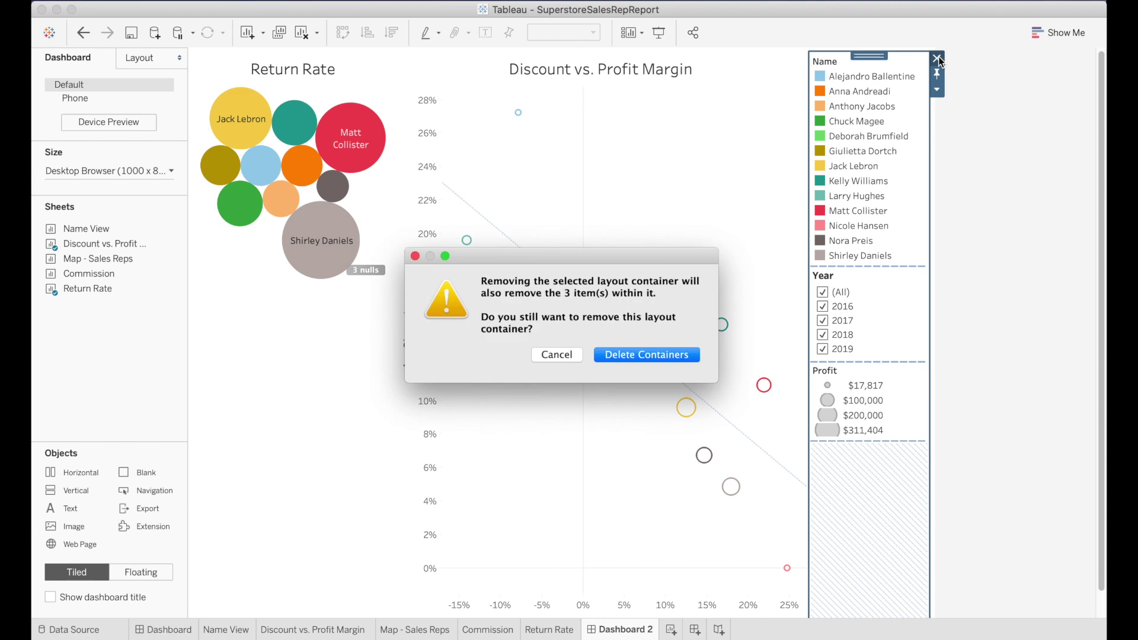
{"action": "left_click", "coordinate": [674, 356]}
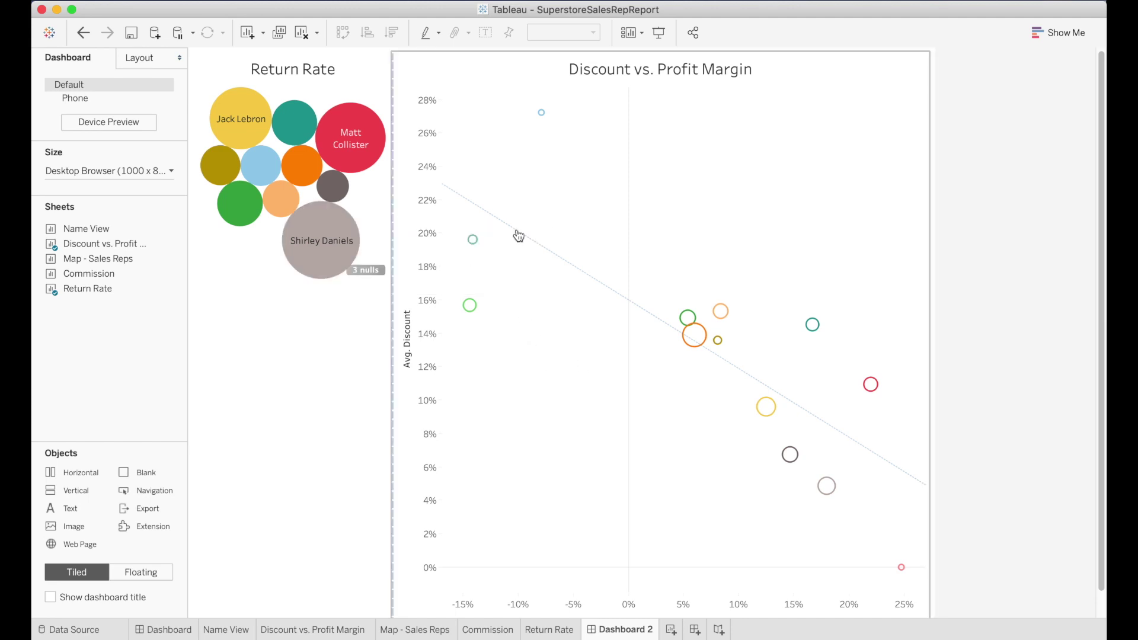
Distribute the contents of the horizontal container with Return Rate and Discount vs. Profit Margin evenly.
{"action": "mouse_move", "coordinate": [324, 196]}
{"action": "left_click", "coordinate": [407, 396]}
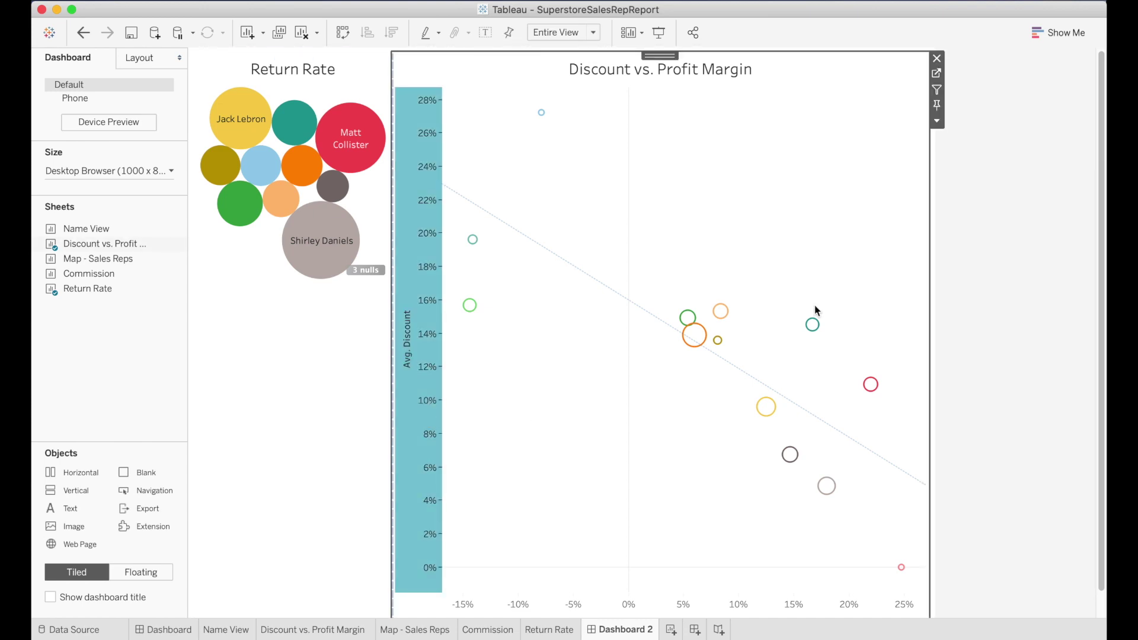
{"action": "left_click", "coordinate": [937, 123]}
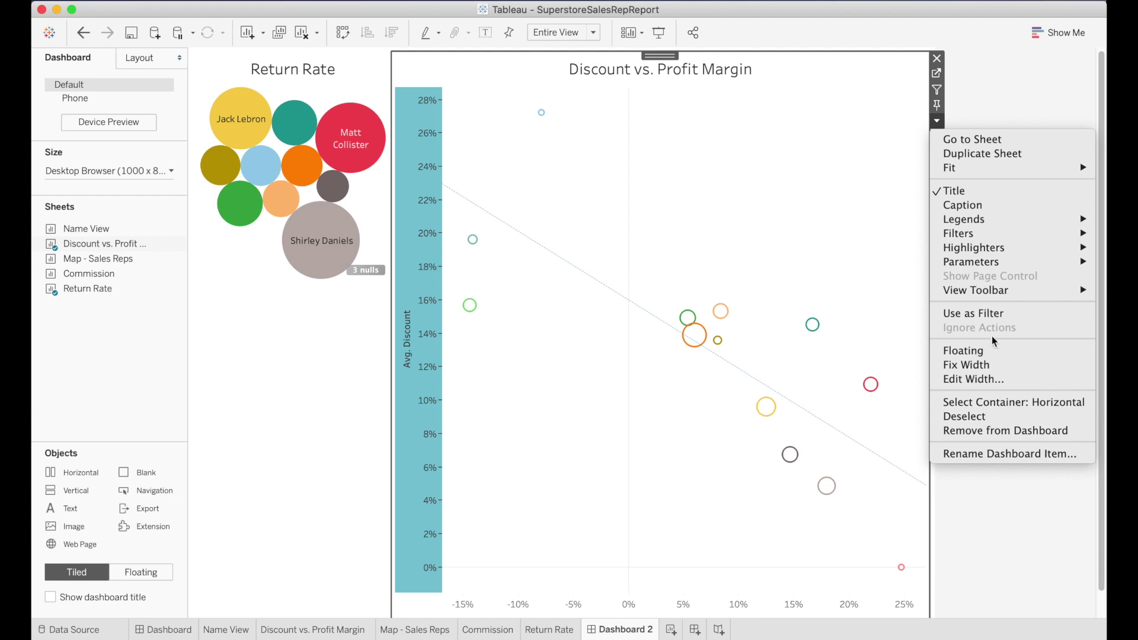
{"action": "left_click", "coordinate": [1007, 402]}
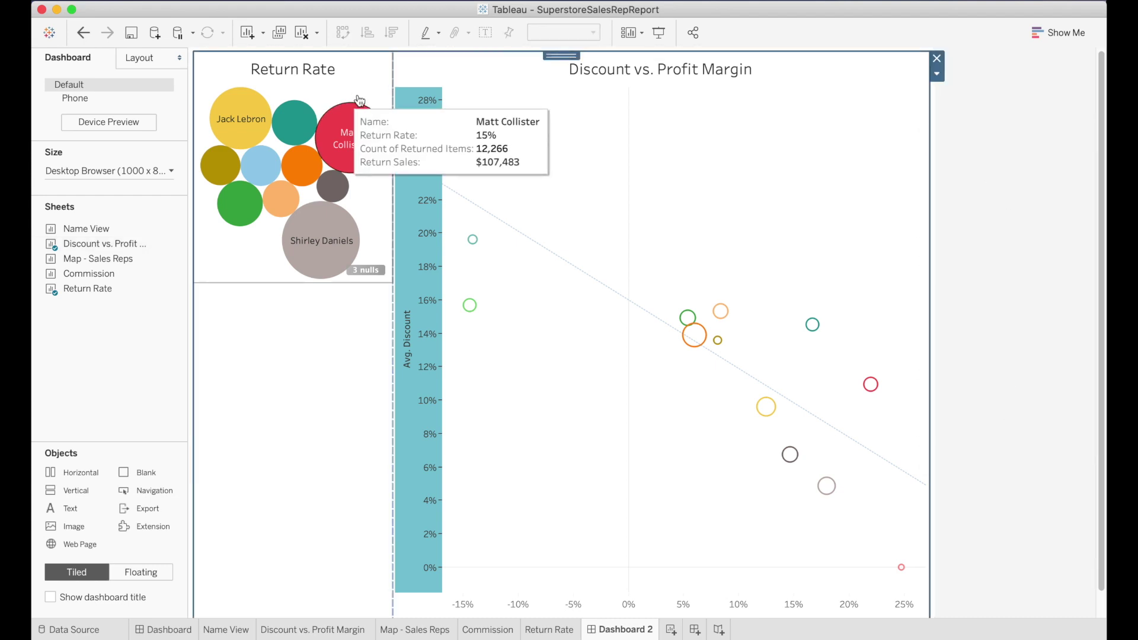
{"action": "mouse_move", "coordinate": [272, 123]}
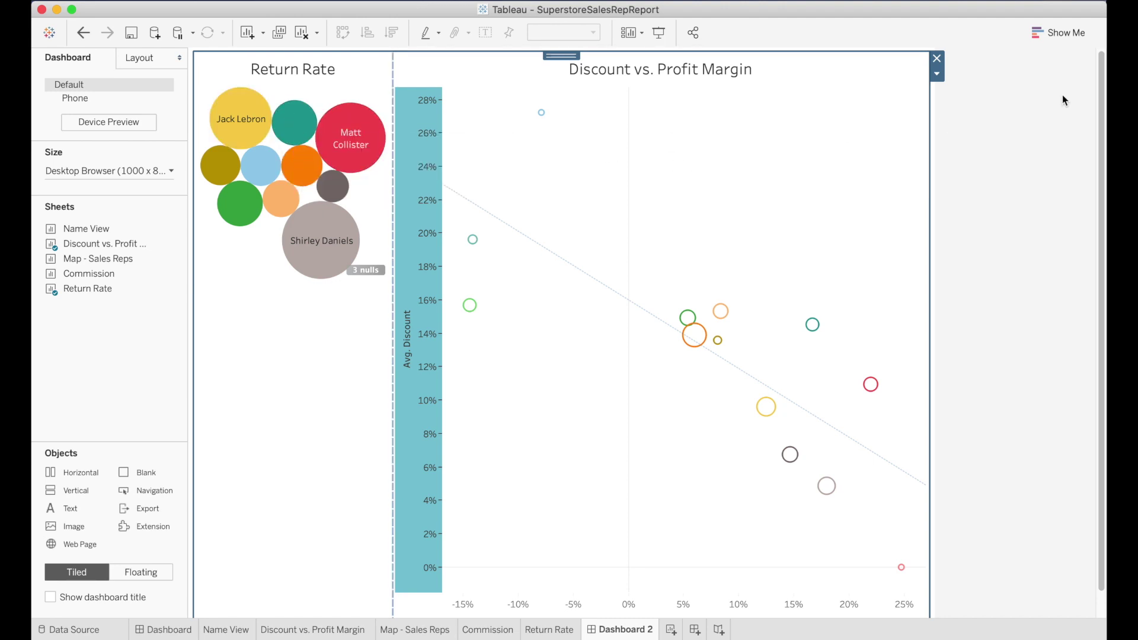
{"action": "left_click", "coordinate": [937, 74]}
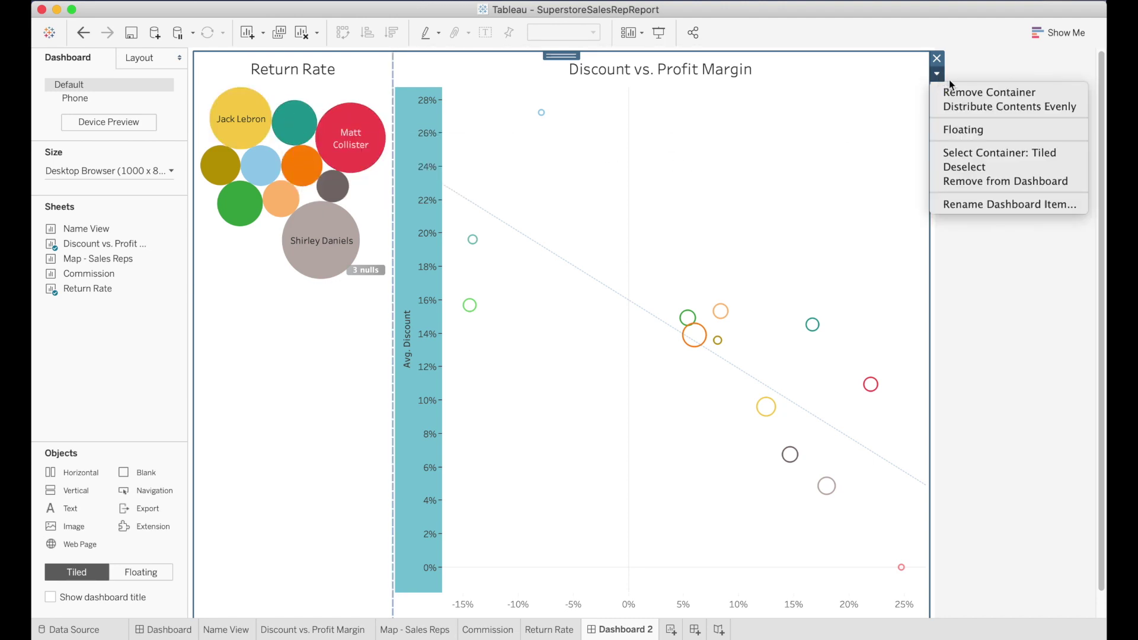
{"action": "left_click", "coordinate": [976, 108]}
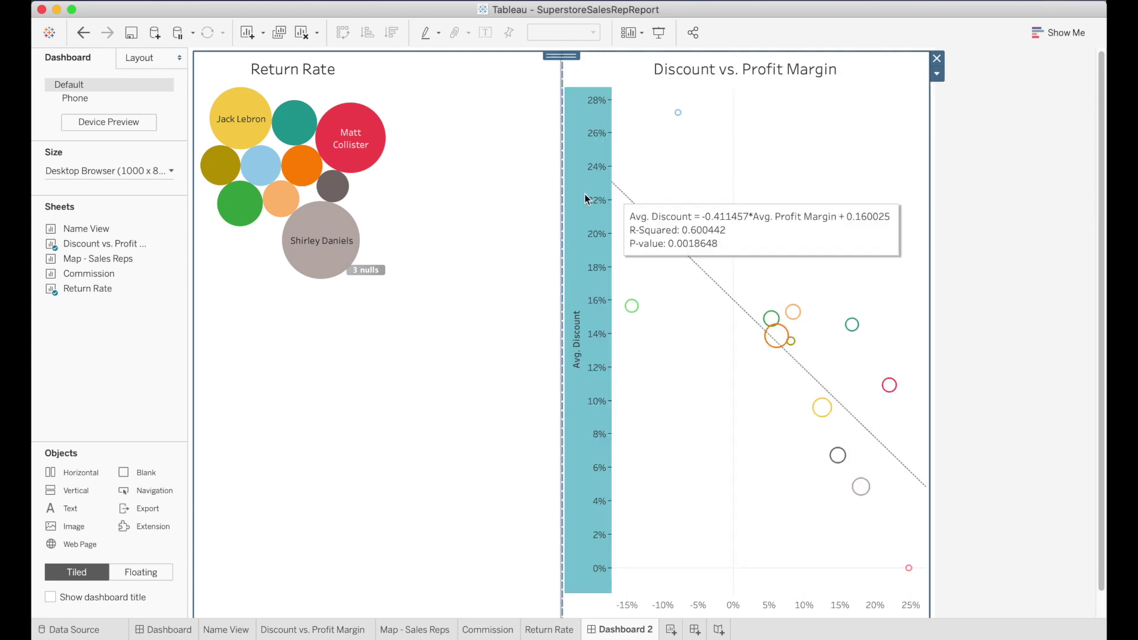
Set the Return Rate sheet's fit to Entire View on the dashboard.
{"action": "left_click", "coordinate": [481, 243]}
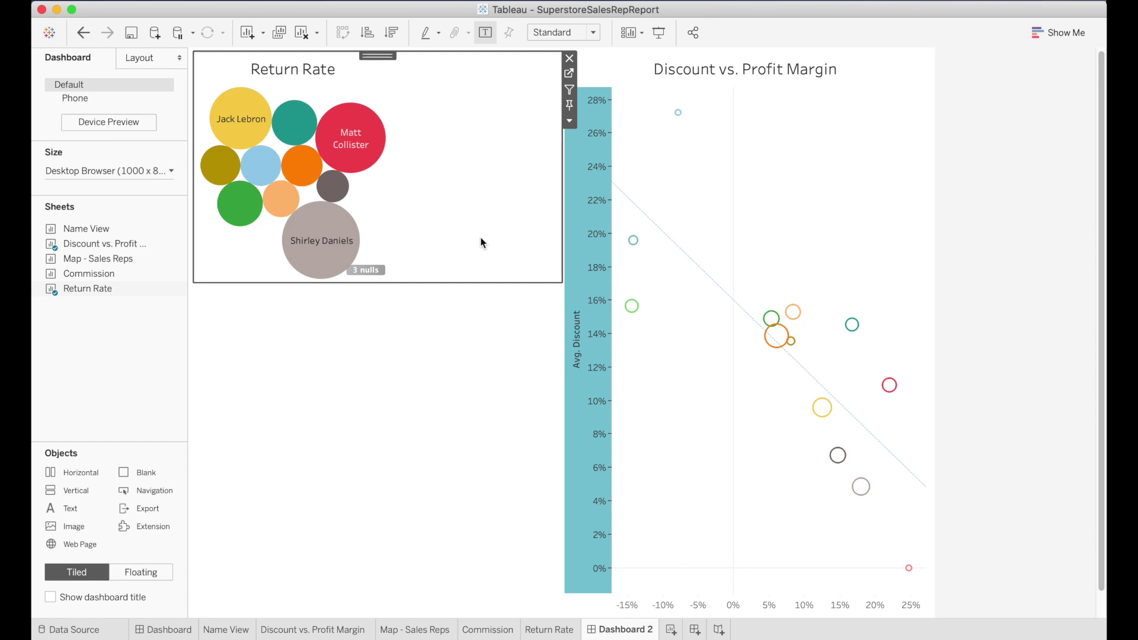
{"action": "left_click", "coordinate": [573, 124]}
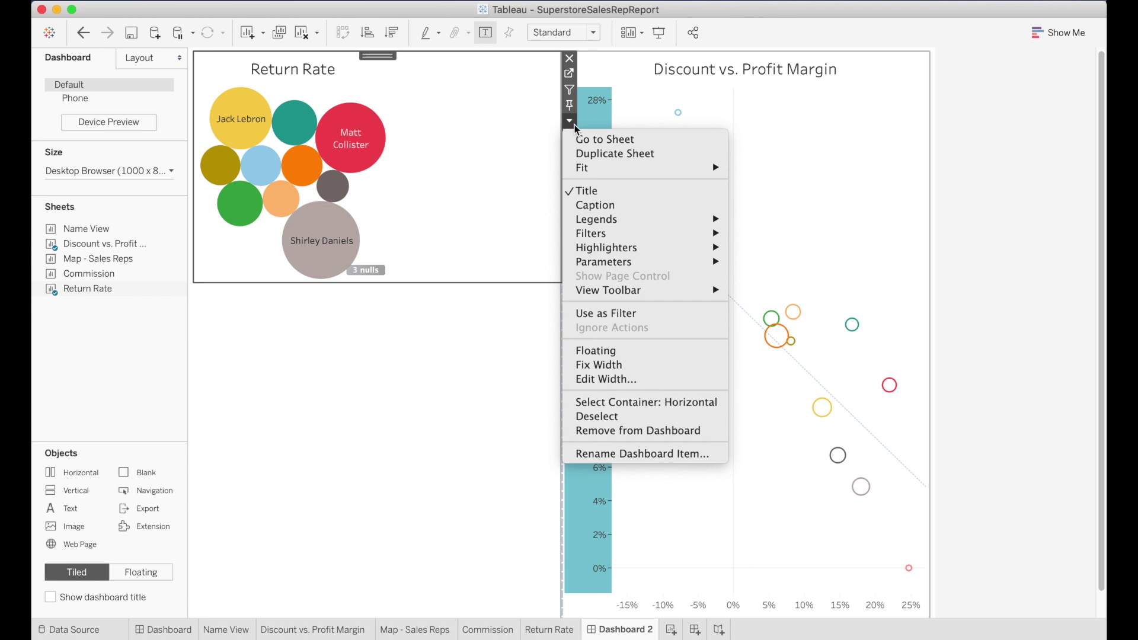
{"action": "mouse_move", "coordinate": [583, 168]}
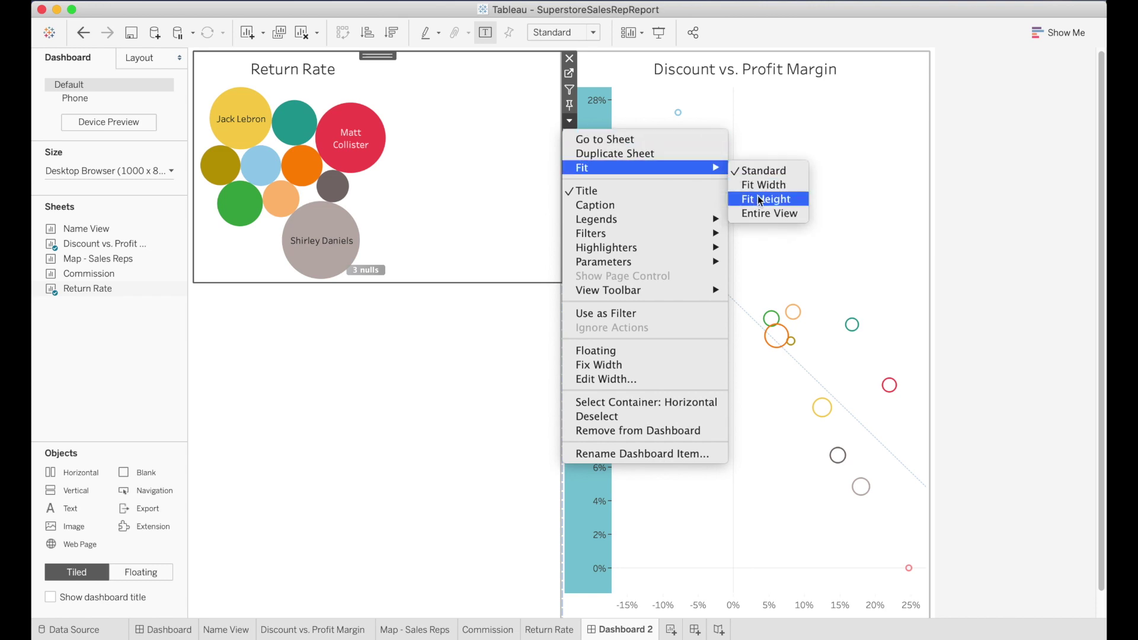
{"action": "left_click", "coordinate": [764, 215]}
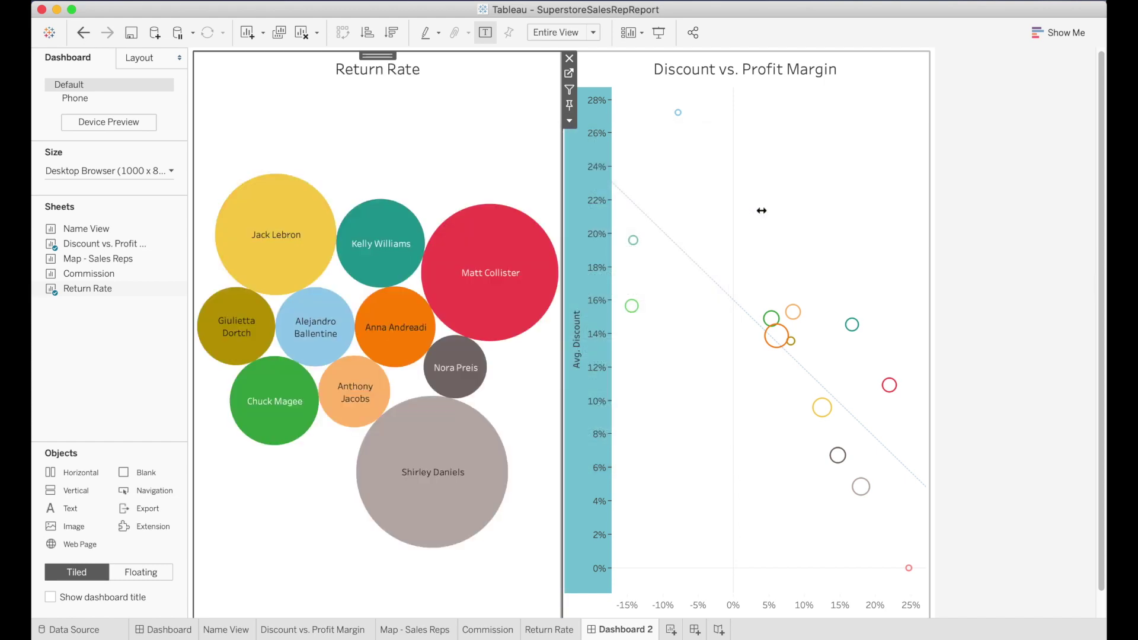
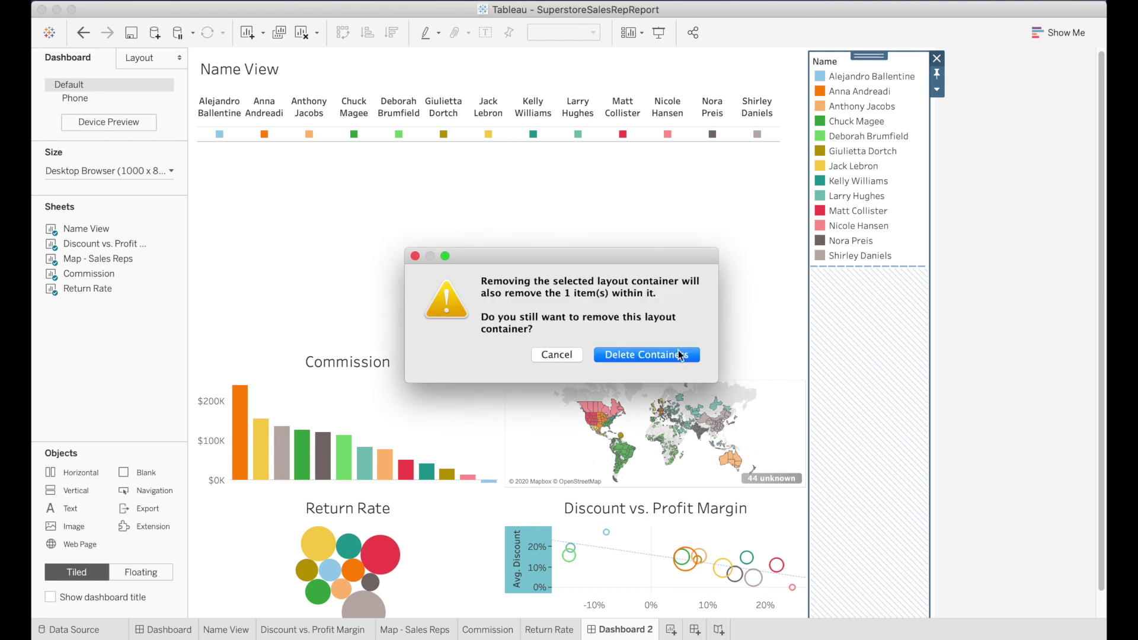
Delete the container with the Name legend, and set the shortened Name View sheet's fit to Entire View.
{"action": "left_click_drag", "start_coordinate": [663, 344], "coordinate": [705, 145]}
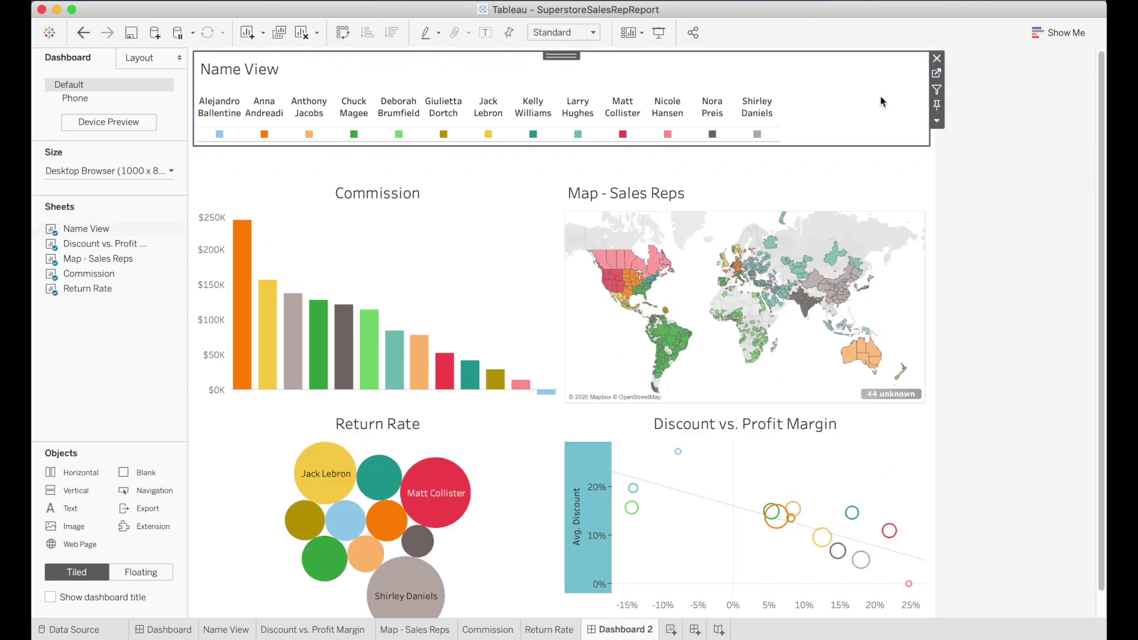
{"action": "left_click", "coordinate": [936, 120]}
{"action": "mouse_move", "coordinate": [996, 169]}
{"action": "left_click", "coordinate": [865, 212]}
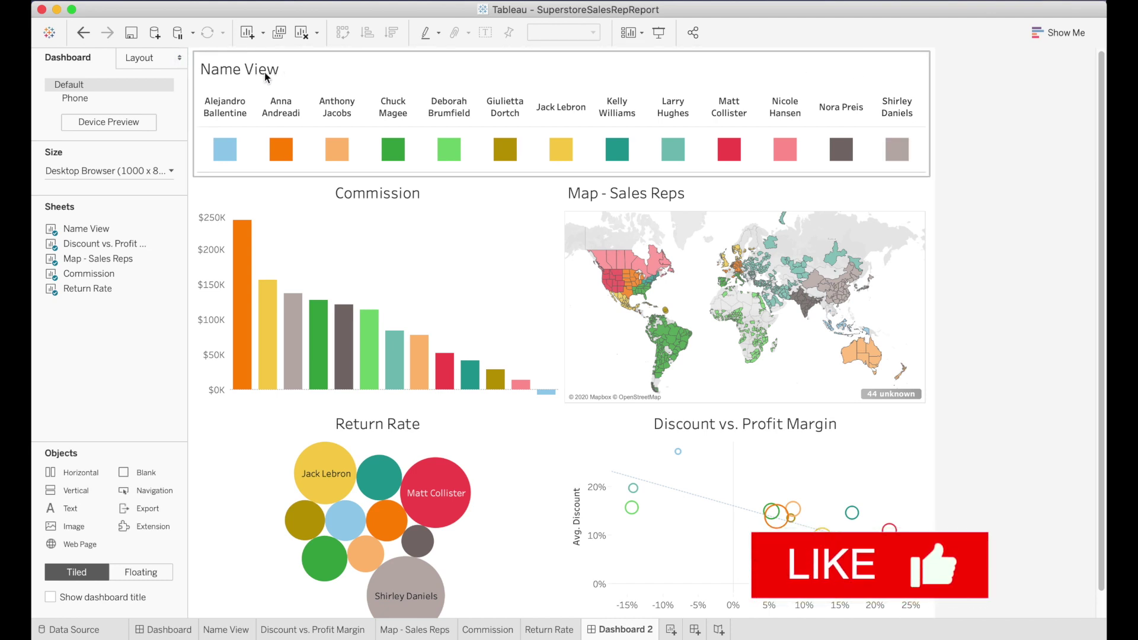
Hide the Name View sheet's title on the dashboard and go to its worksheet.
{"action": "left_click", "coordinate": [719, 83]}
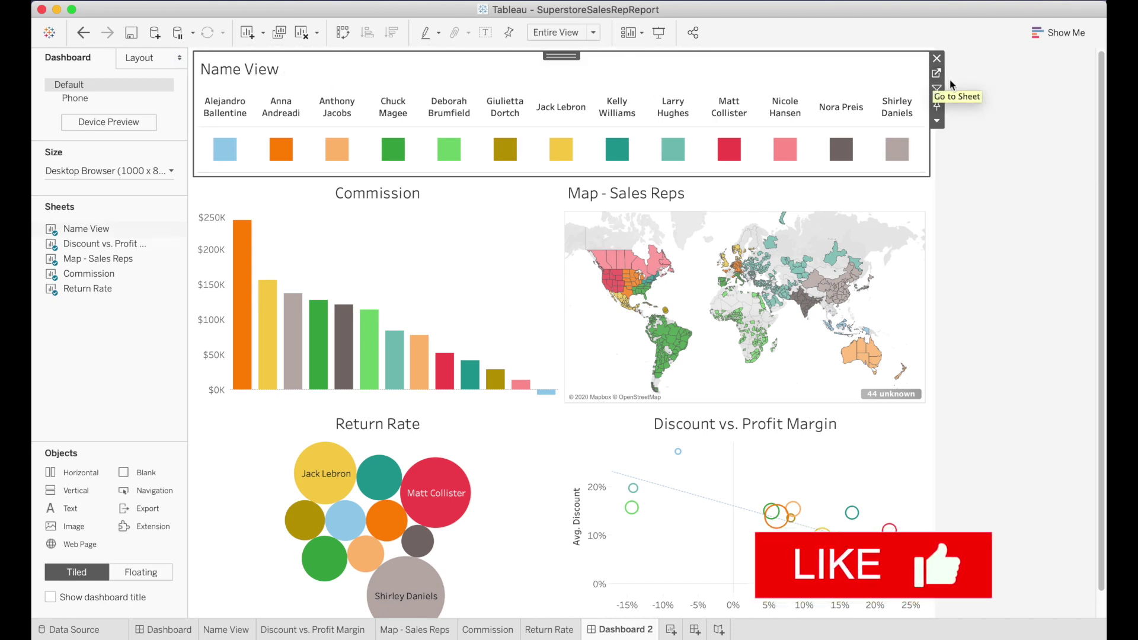
{"action": "left_click", "coordinate": [936, 122]}
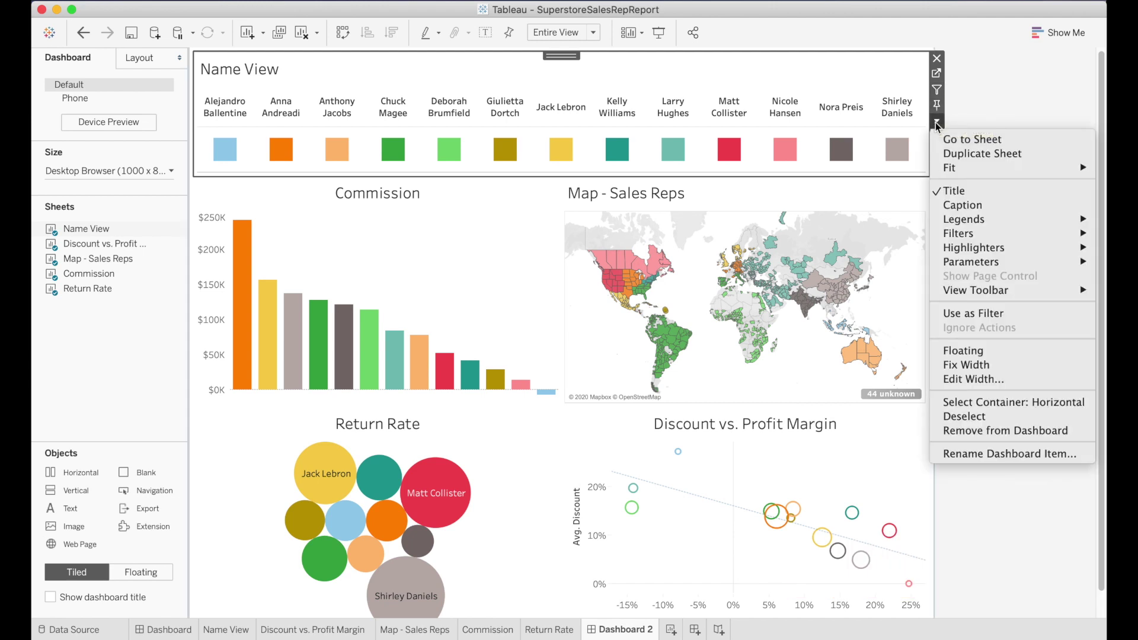
{"action": "left_click", "coordinate": [964, 191]}
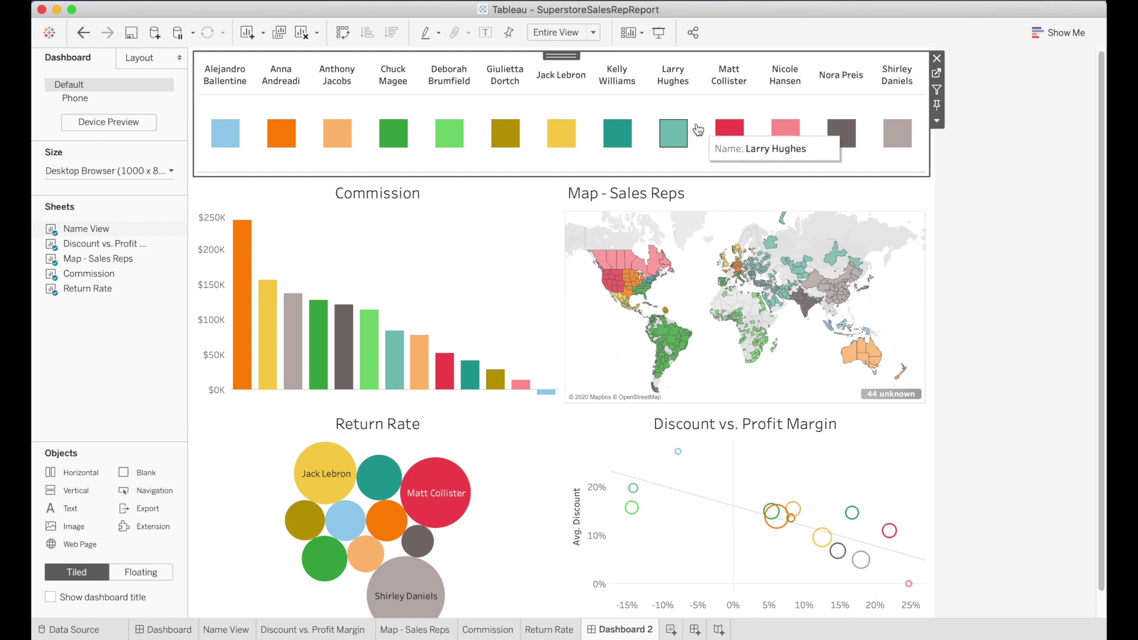
{"action": "left_click", "coordinate": [938, 75]}
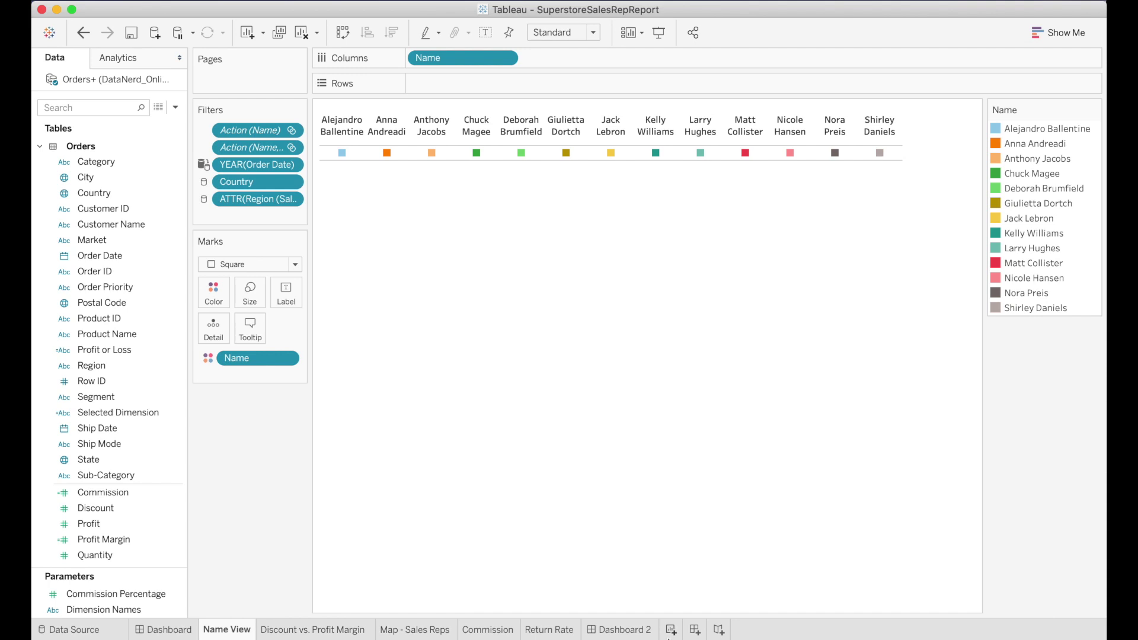
Use the Name View sheet as a filter on Dashboard 2, and test it by selecting and deselecting two sales reps.
{"action": "left_click", "coordinate": [619, 630]}
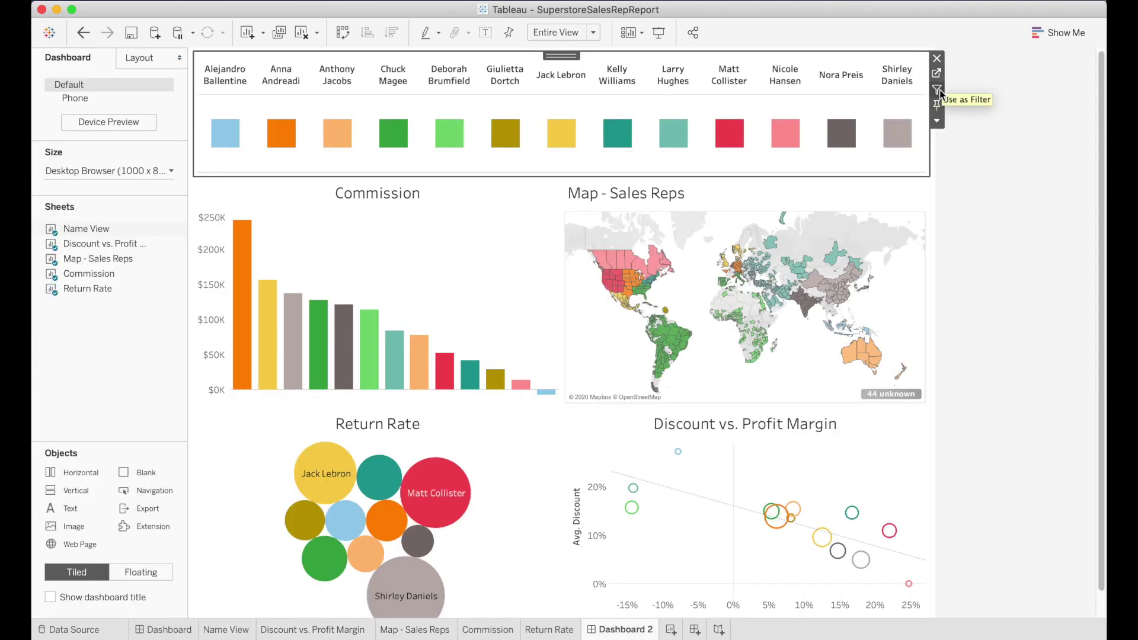
{"action": "left_click", "coordinate": [937, 90]}
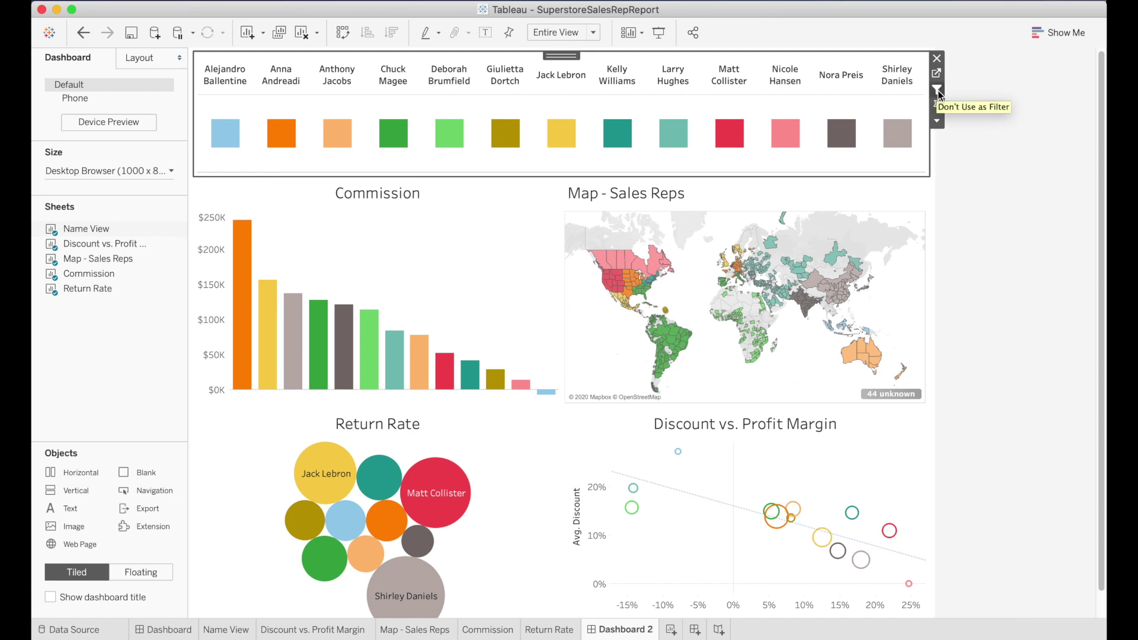
{"action": "left_click", "coordinate": [276, 135]}
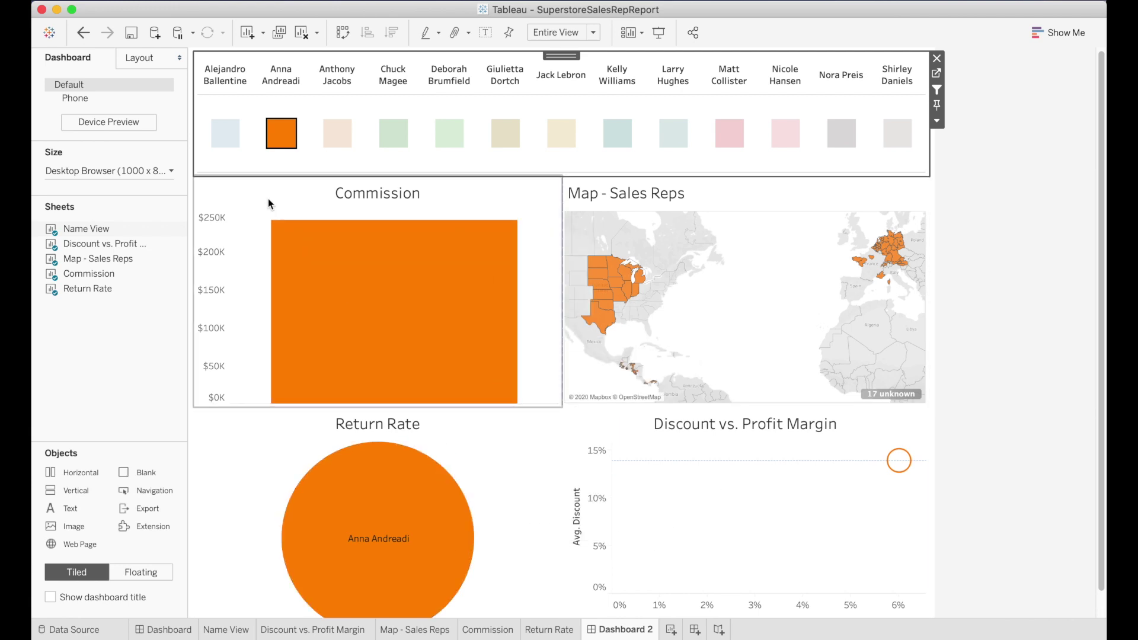
{"action": "left_click", "coordinate": [281, 138]}
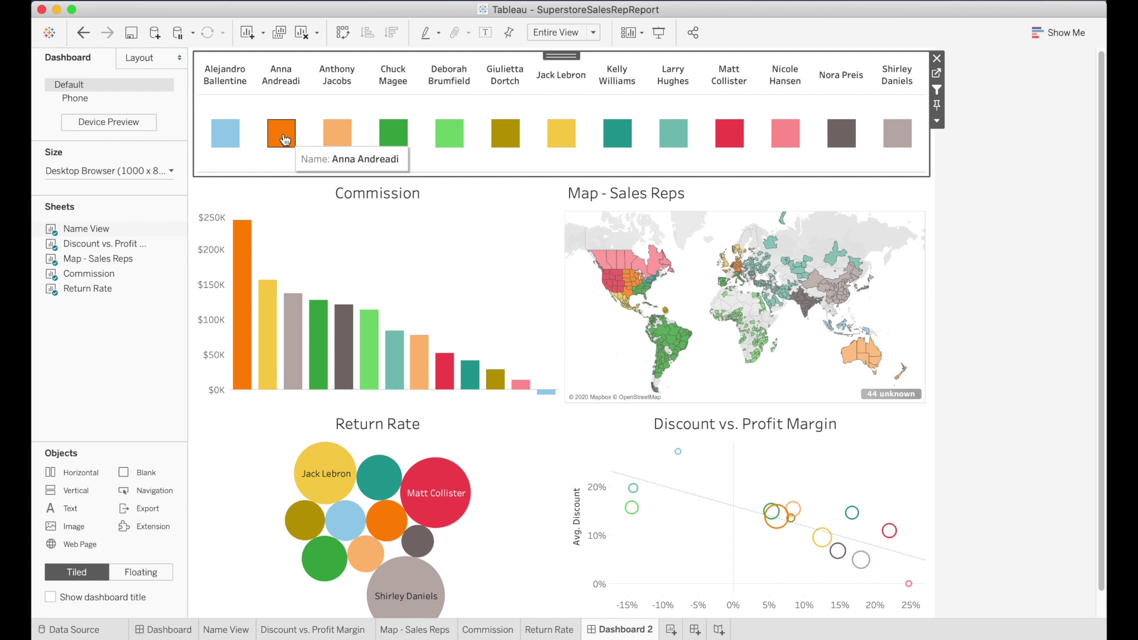
{"action": "left_click", "coordinate": [628, 142]}
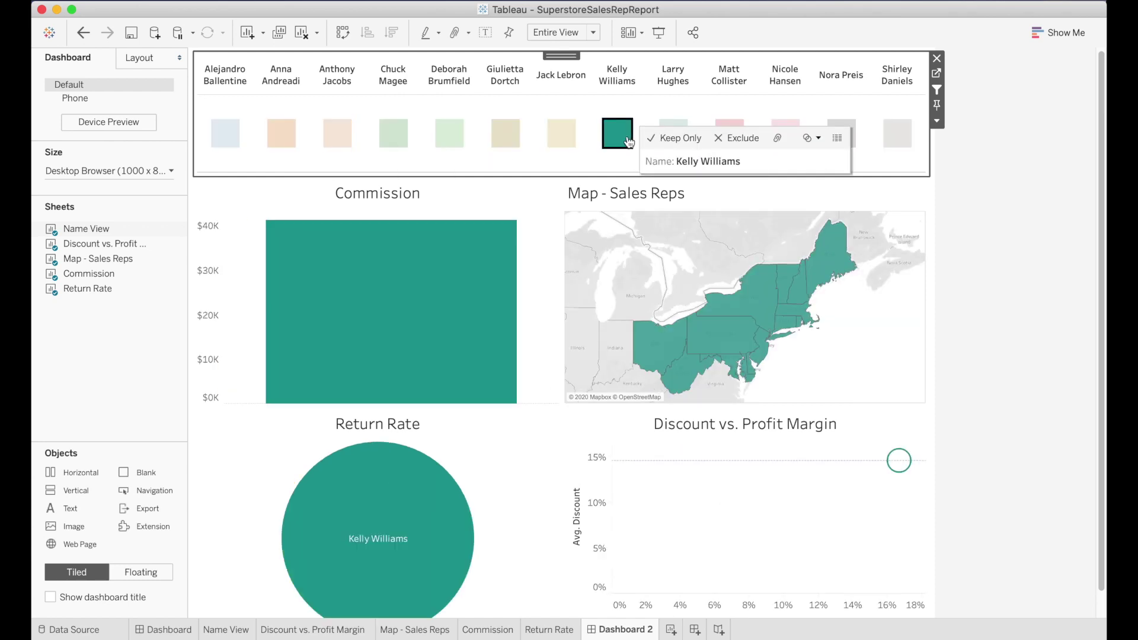
{"action": "left_click", "coordinate": [628, 141]}
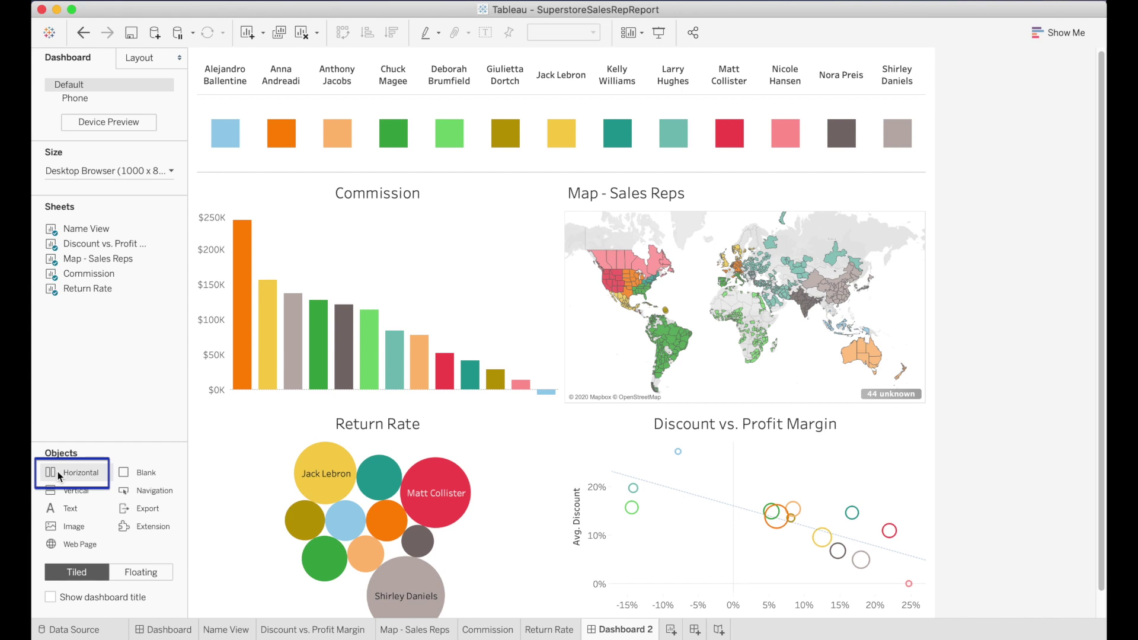
Add a horizontal container above Name View and place the Real_Canadian_Superstore_logo.png image in it, fitted to the space.
{"action": "left_click_drag", "start_coordinate": [59, 478], "coordinate": [538, 80]}
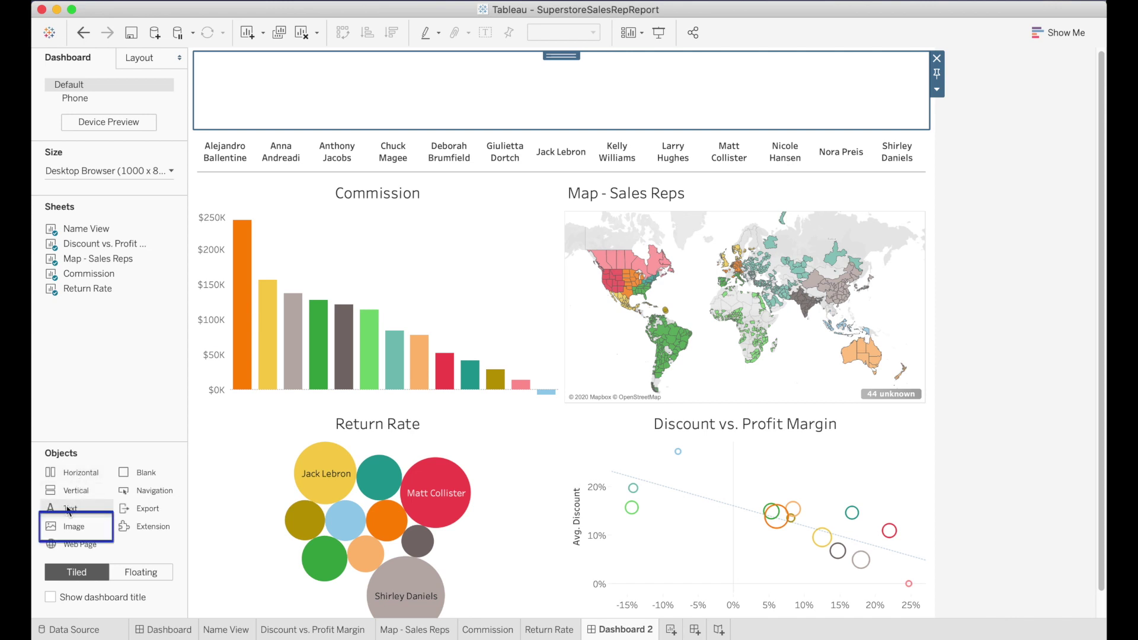
{"action": "left_click_drag", "start_coordinate": [80, 524], "coordinate": [435, 97]}
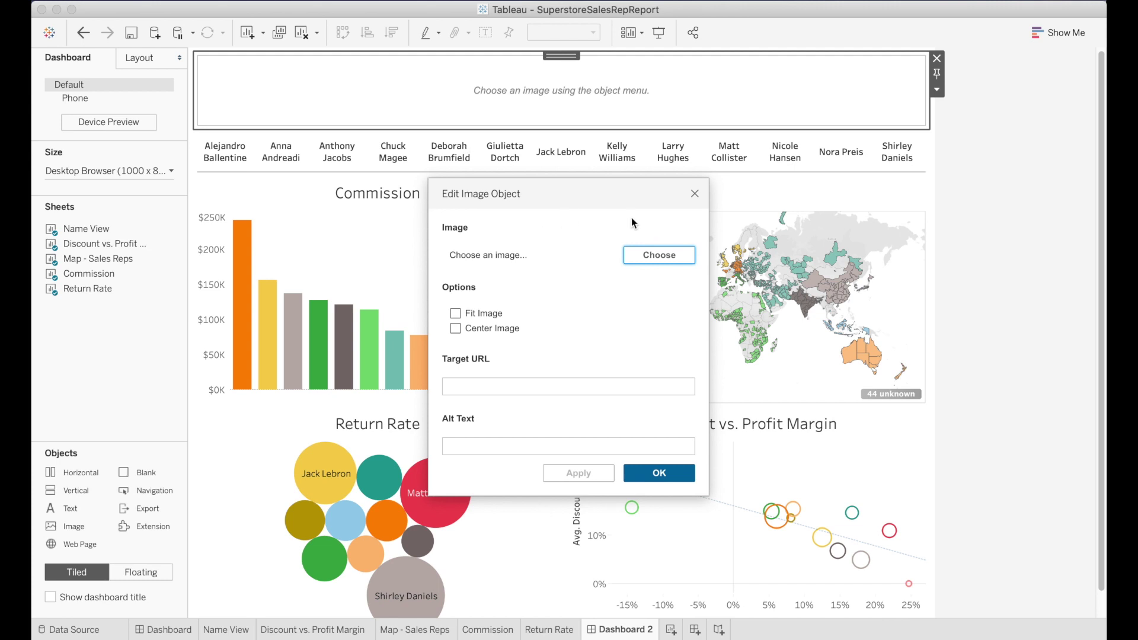
{"action": "left_click", "coordinate": [656, 256]}
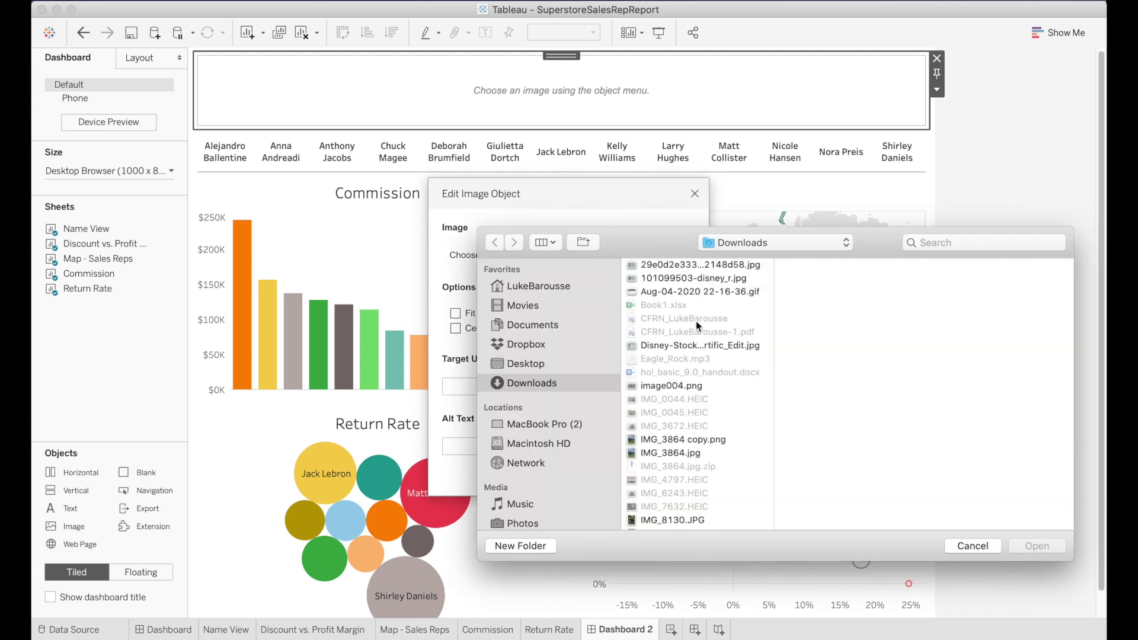
{"action": "scroll", "coordinate": [698, 326], "scroll_direction": "down", "scroll_amount": 5}
{"action": "left_click", "coordinate": [717, 456]}
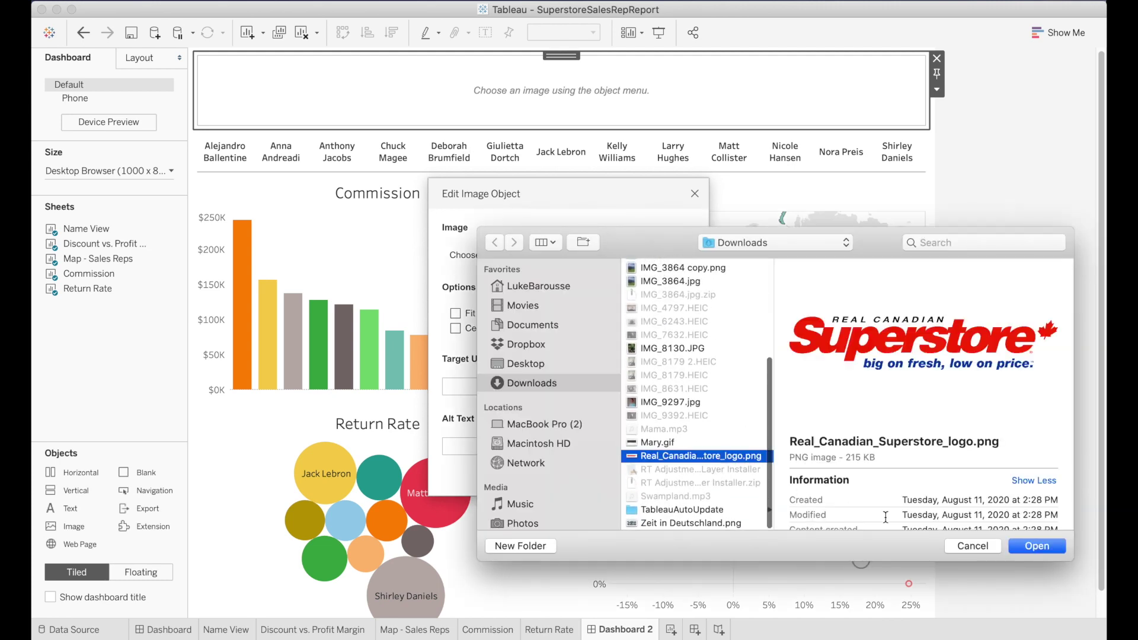
{"action": "left_click", "coordinate": [1049, 545]}
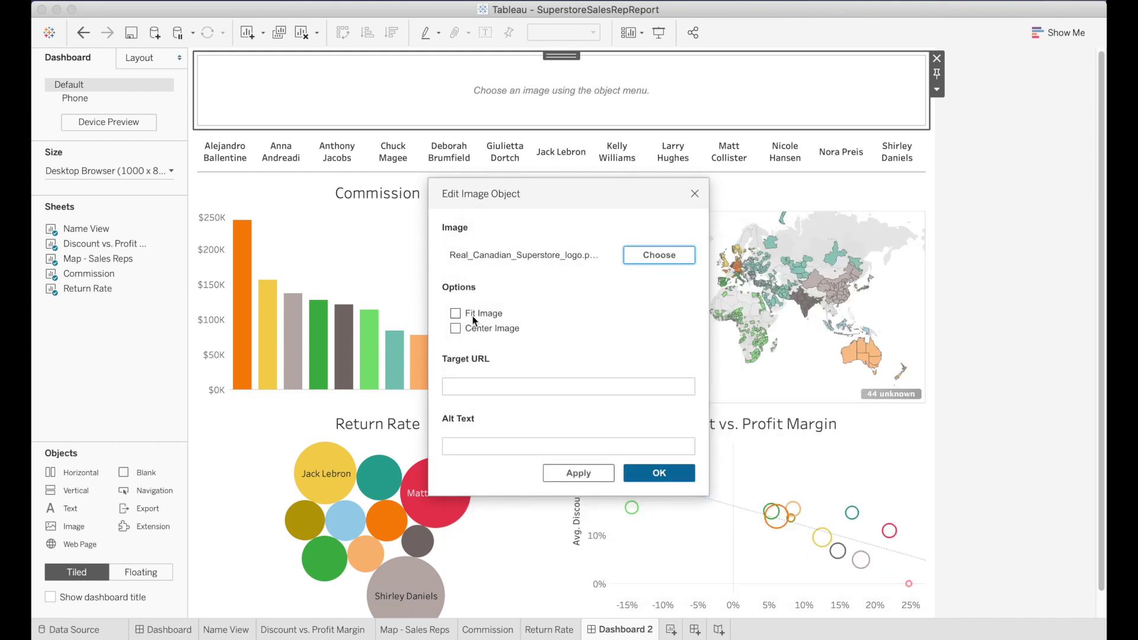
{"action": "left_click", "coordinate": [658, 474]}
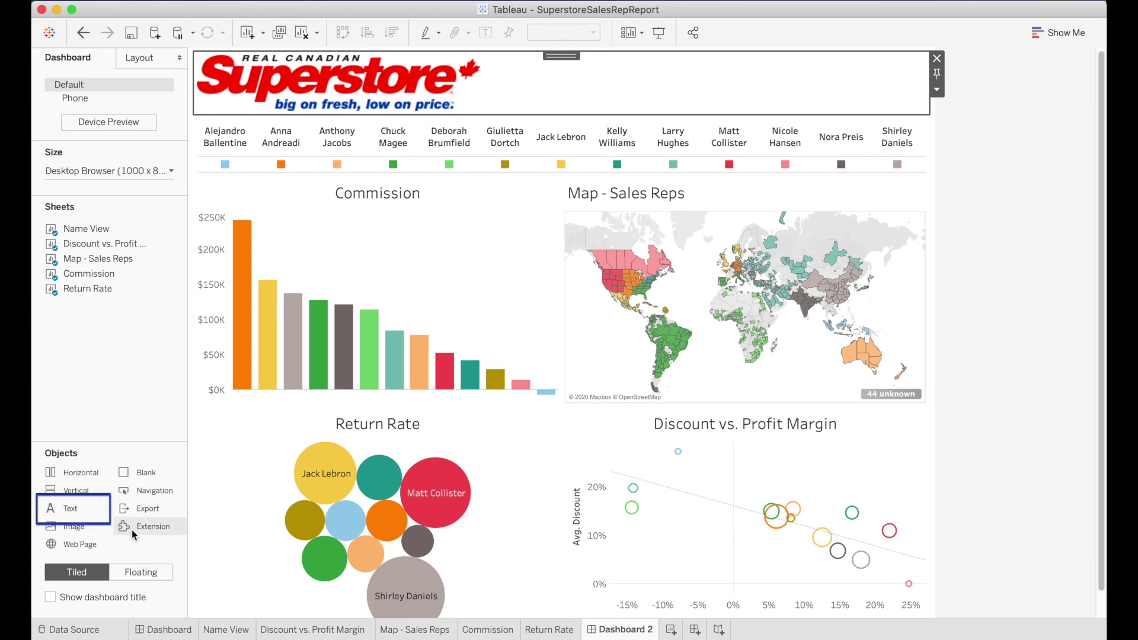
Add a text object beside the logo reading "Sales Rep. Performance Tracker" in bold at size 36.
{"action": "left_click_drag", "start_coordinate": [77, 519], "coordinate": [600, 59]}
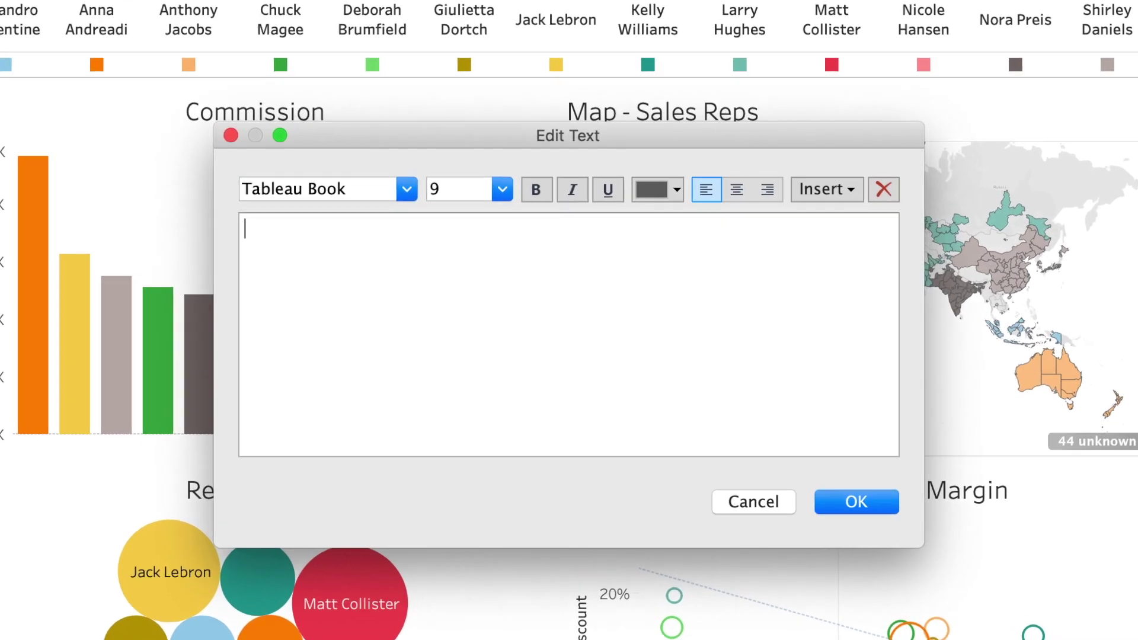
{"action": "type", "text": "Sales Rep."}
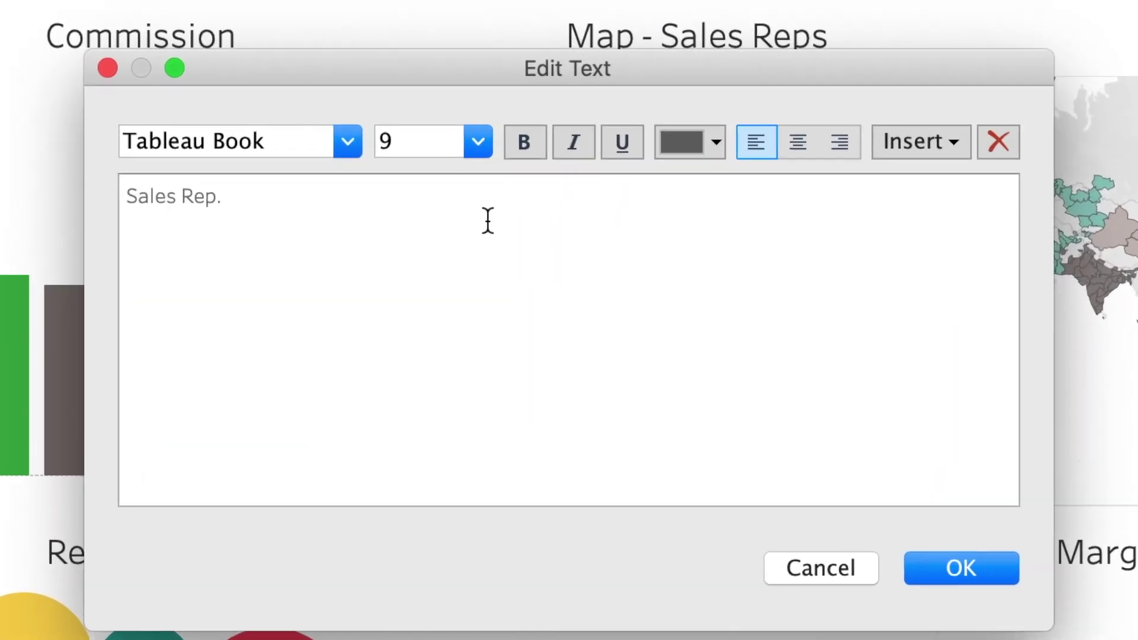
{"action": "type", "text": " Performance Tracker"}
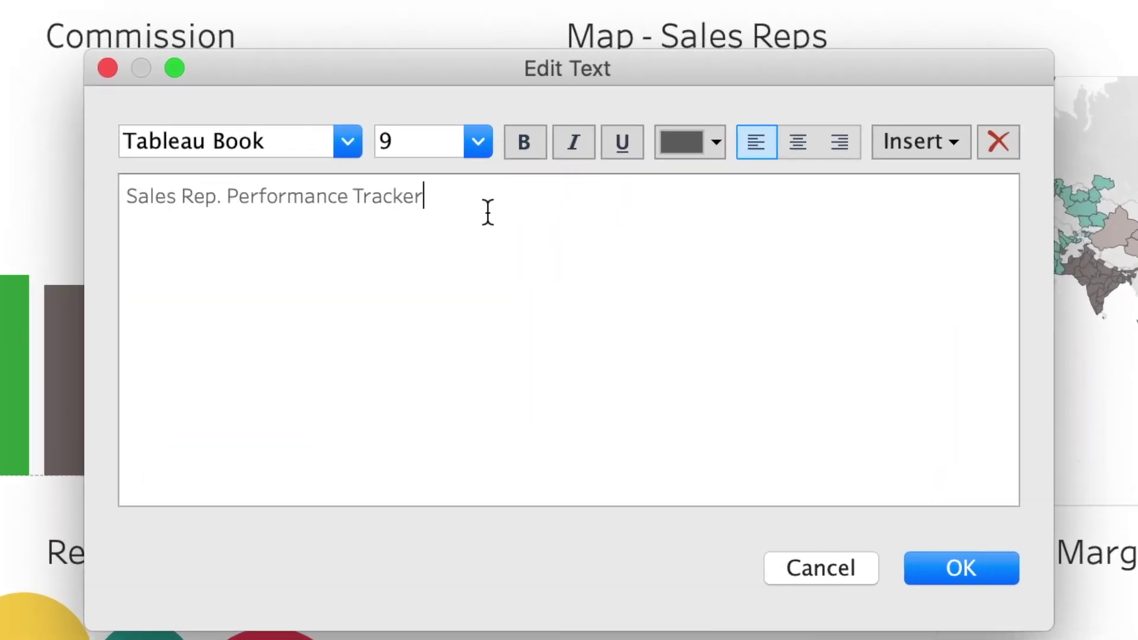
{"action": "key", "text": "super+a"}
{"action": "left_click", "coordinate": [486, 152]}
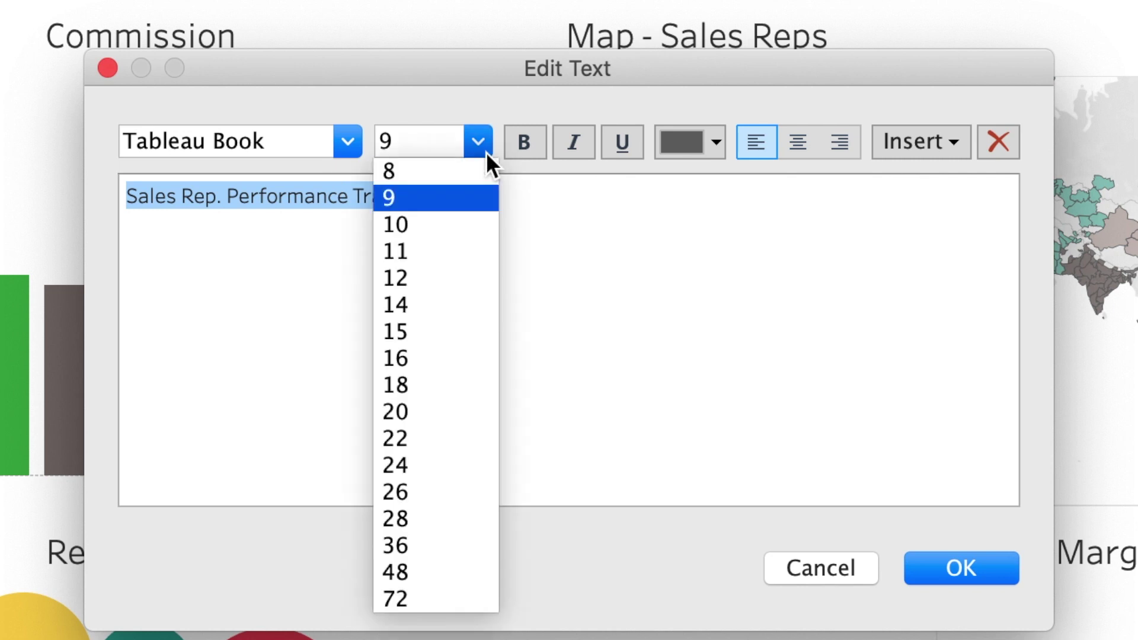
{"action": "left_click", "coordinate": [429, 536]}
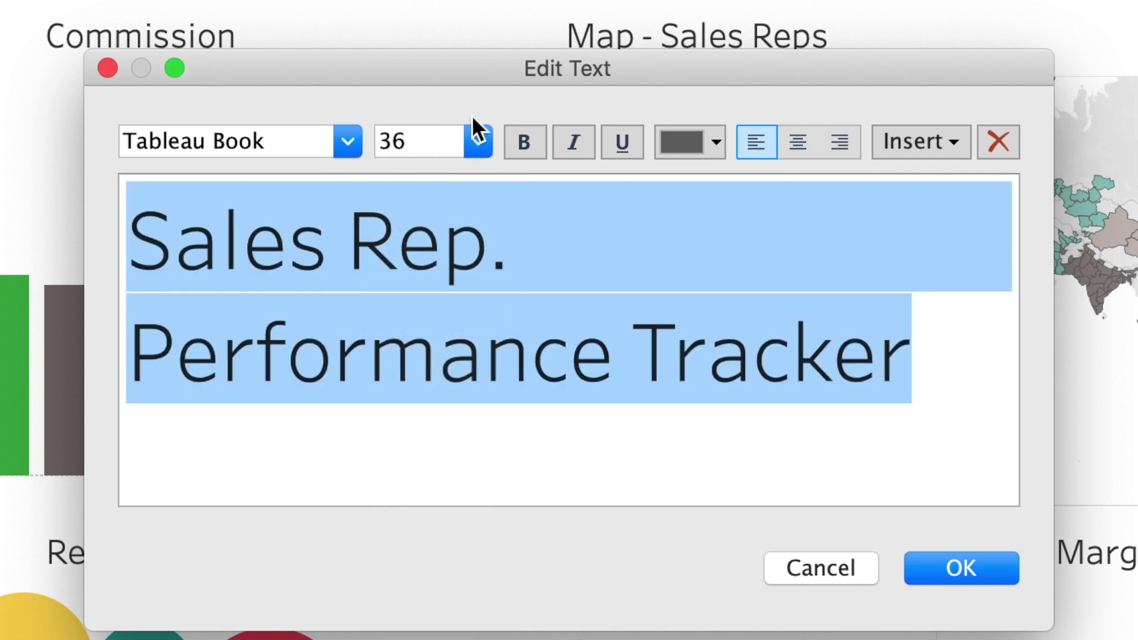
{"action": "left_click", "coordinate": [511, 141]}
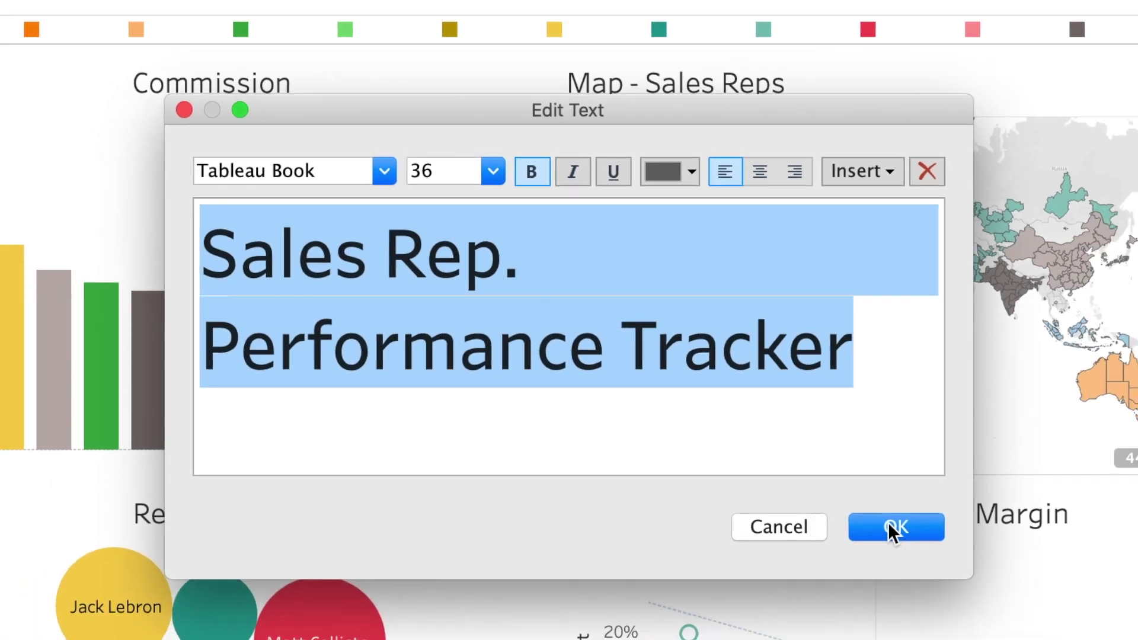
{"action": "left_click", "coordinate": [893, 532]}
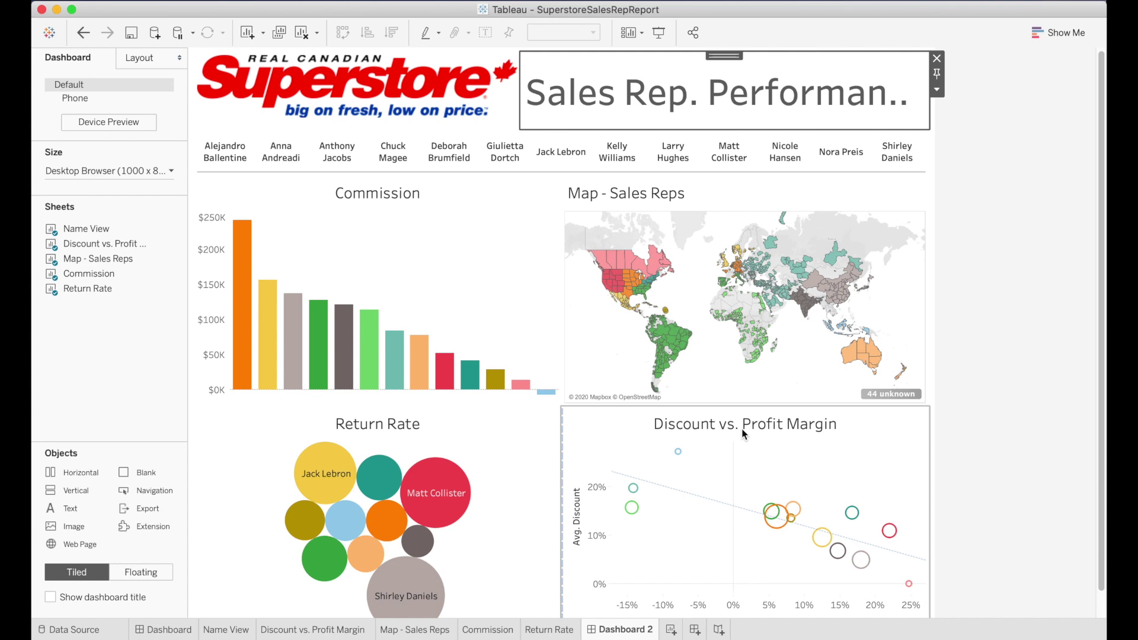
Narrow the logo to give the dashboard title more width, and center the title text in a smaller font size.
{"action": "left_click_drag", "start_coordinate": [521, 85], "coordinate": [380, 87]}
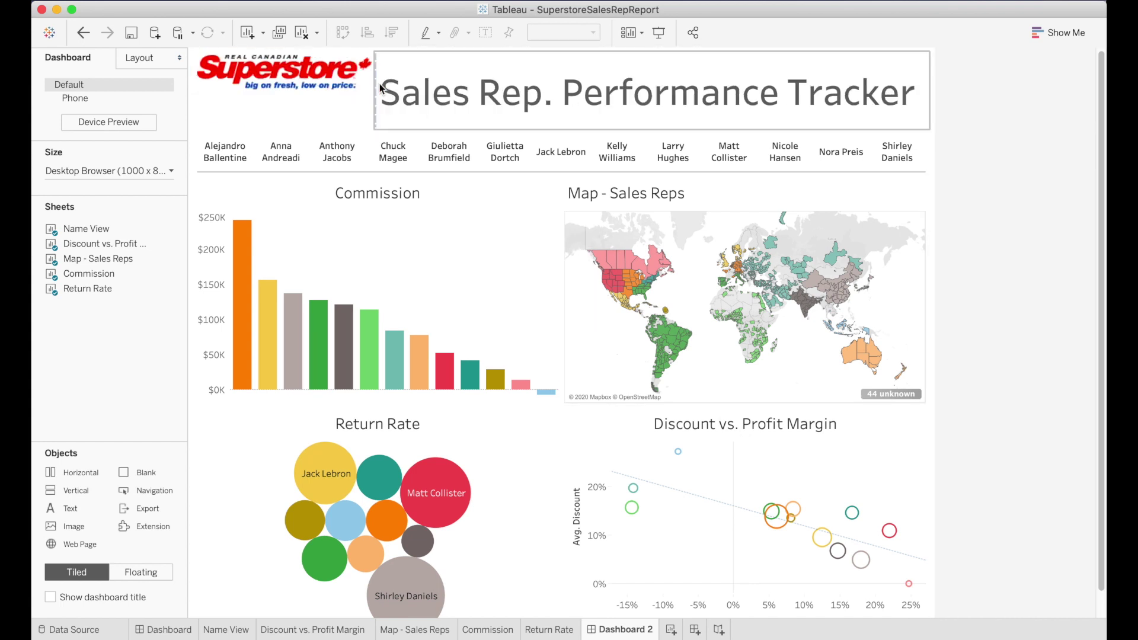
{"action": "double_click", "coordinate": [626, 95]}
{"action": "left_click", "coordinate": [528, 240]}
{"action": "key", "text": "super+a"}
{"action": "left_click", "coordinate": [503, 385]}
{"action": "left_click", "coordinate": [743, 431]}
Shorten the header container holding the logo and title so the Name View sheet below gets more height.
{"action": "double_click", "coordinate": [652, 83]}
{"action": "left_click", "coordinate": [606, 122]}
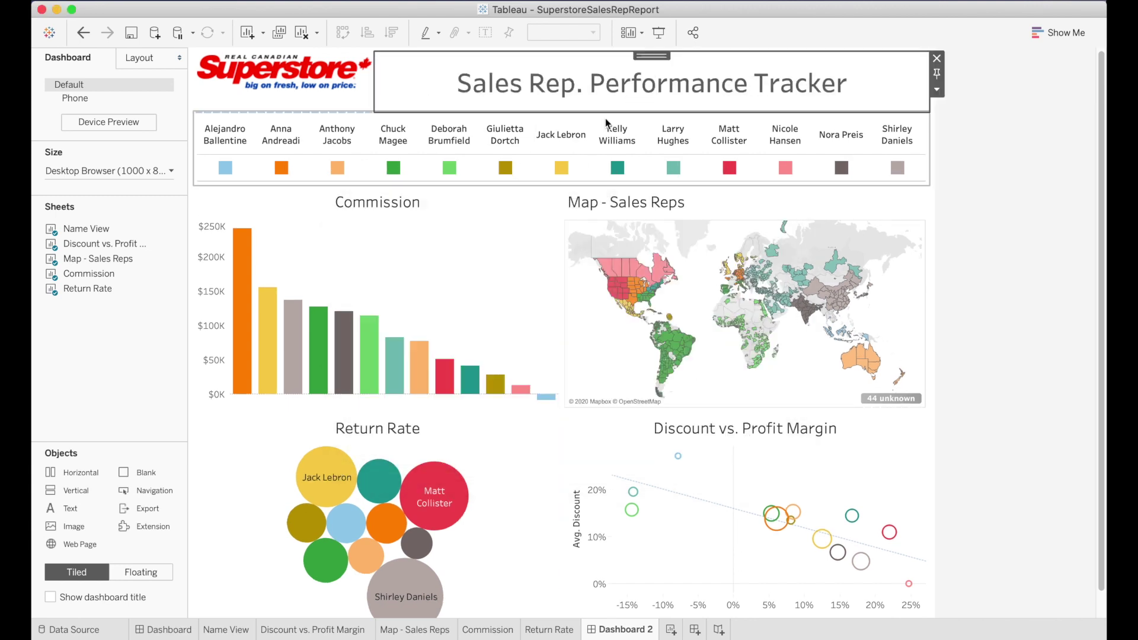
{"action": "left_click_drag", "start_coordinate": [596, 112], "coordinate": [584, 96]}
{"action": "double_click", "coordinate": [586, 98]}
{"action": "left_click", "coordinate": [739, 429]}
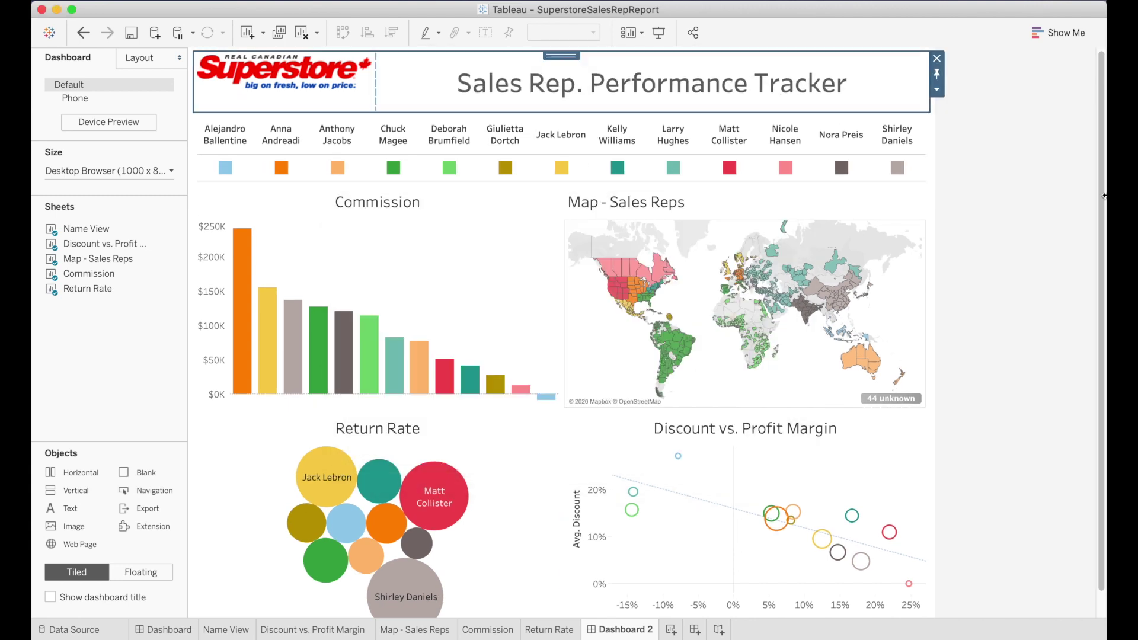
{"action": "left_click", "coordinate": [998, 195]}
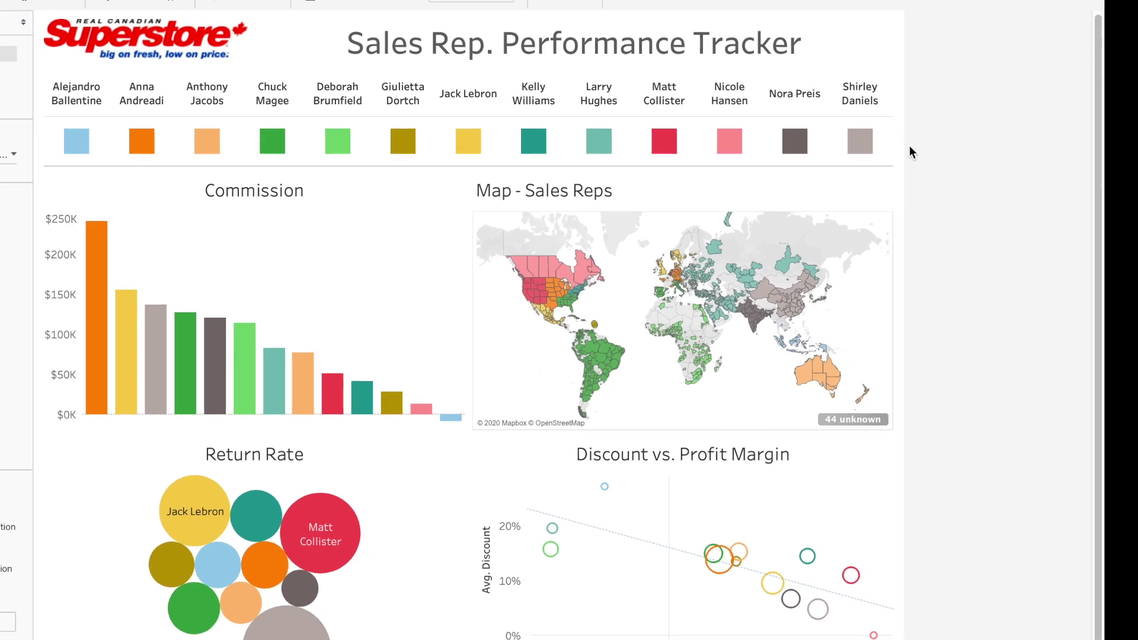
Show the Year of Order Date filter of the Name View sheet on the dashboard.
{"action": "mouse_move", "coordinate": [923, 170]}
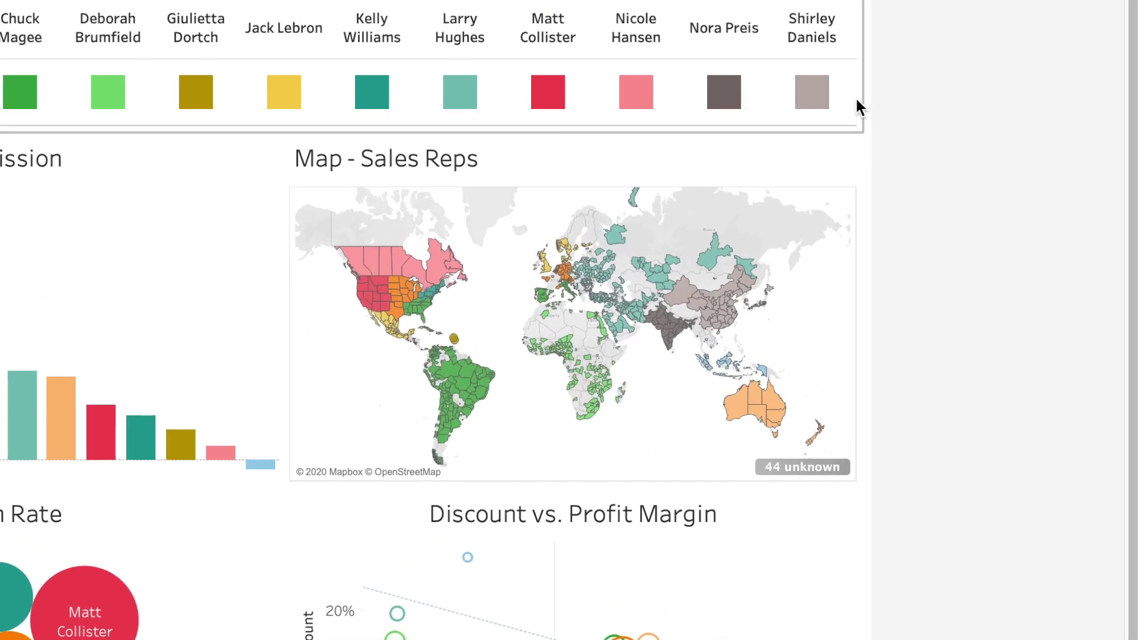
{"action": "left_click", "coordinate": [856, 97]}
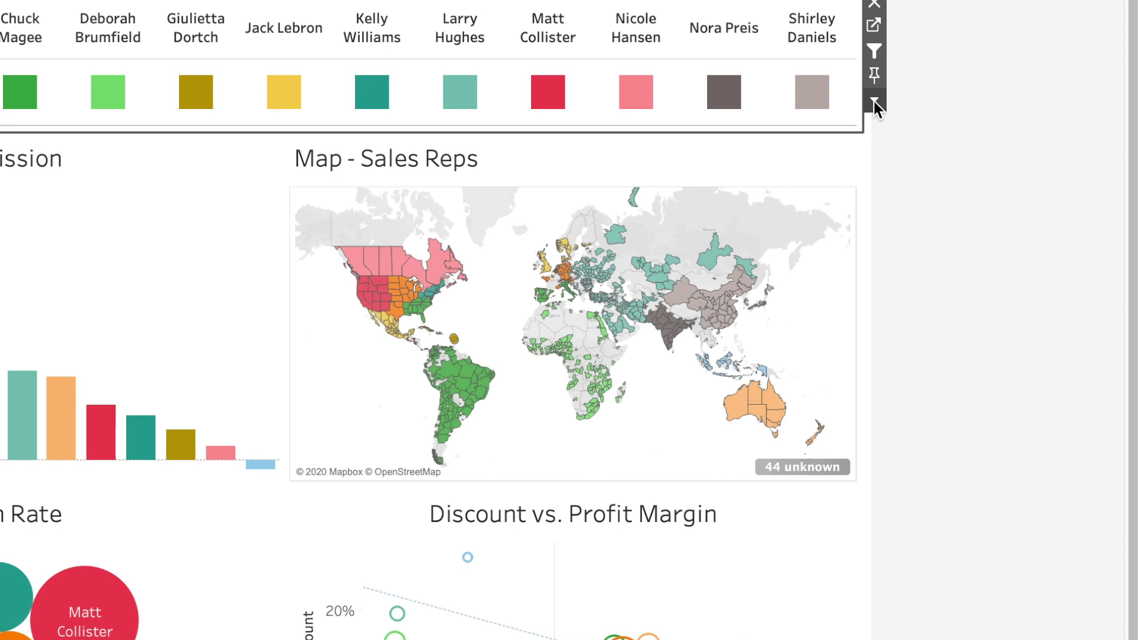
{"action": "left_click", "coordinate": [873, 103]}
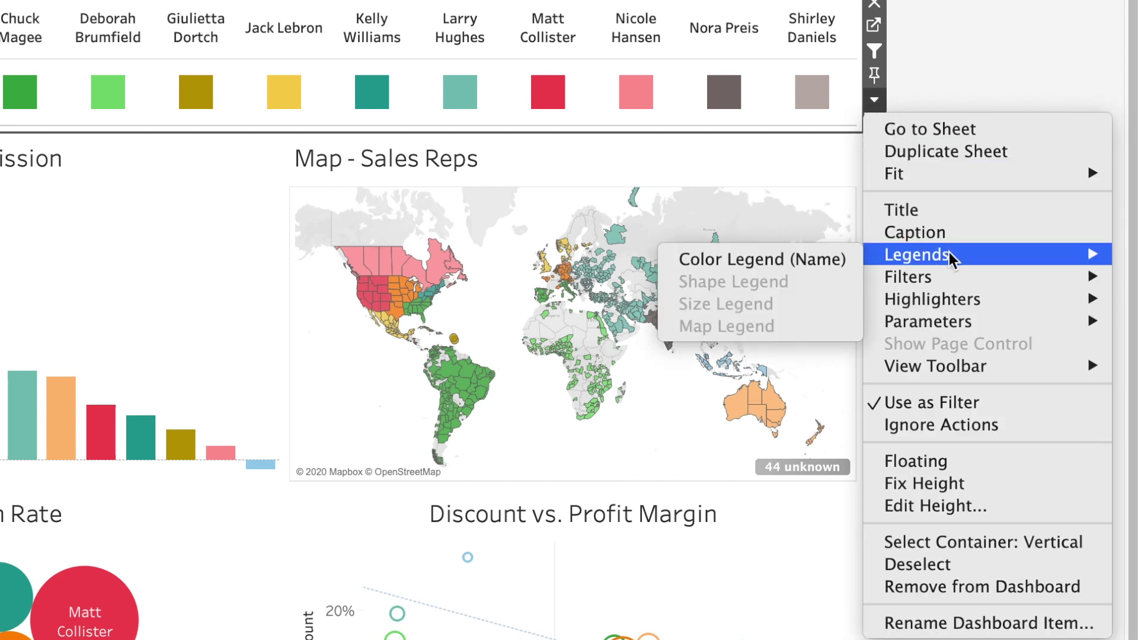
{"action": "mouse_move", "coordinate": [939, 280]}
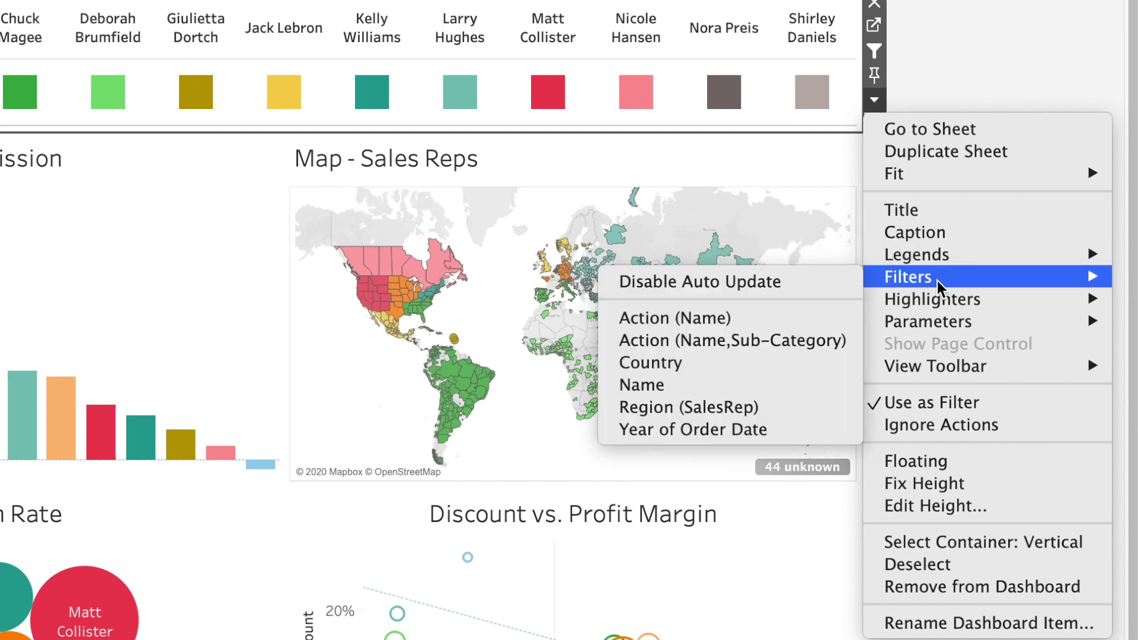
{"action": "mouse_move", "coordinate": [932, 324]}
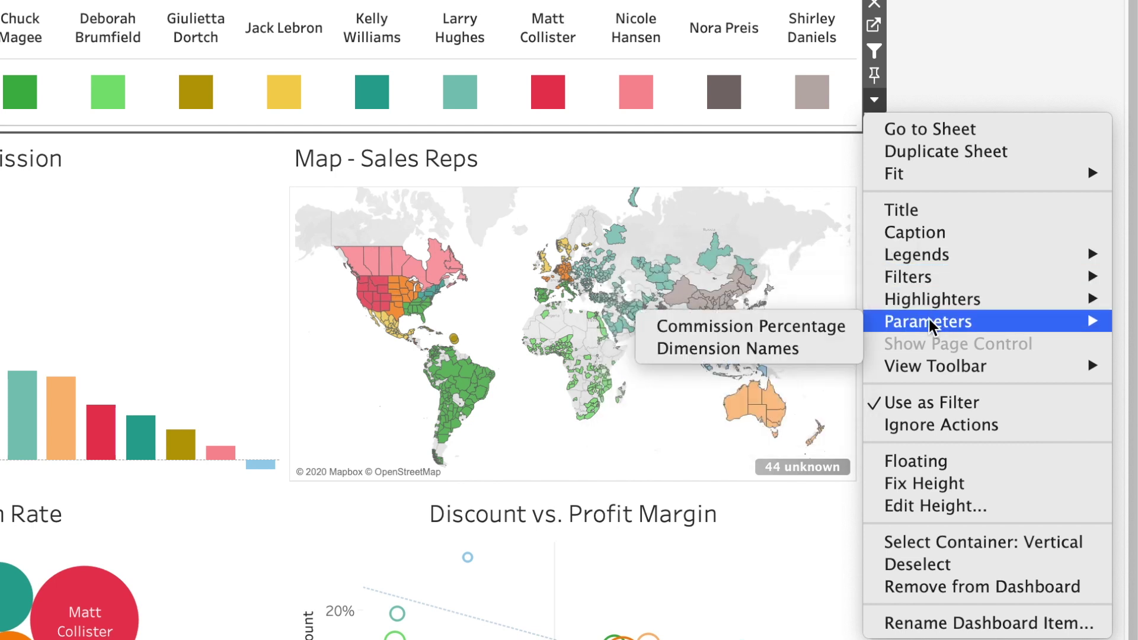
{"action": "mouse_move", "coordinate": [930, 299]}
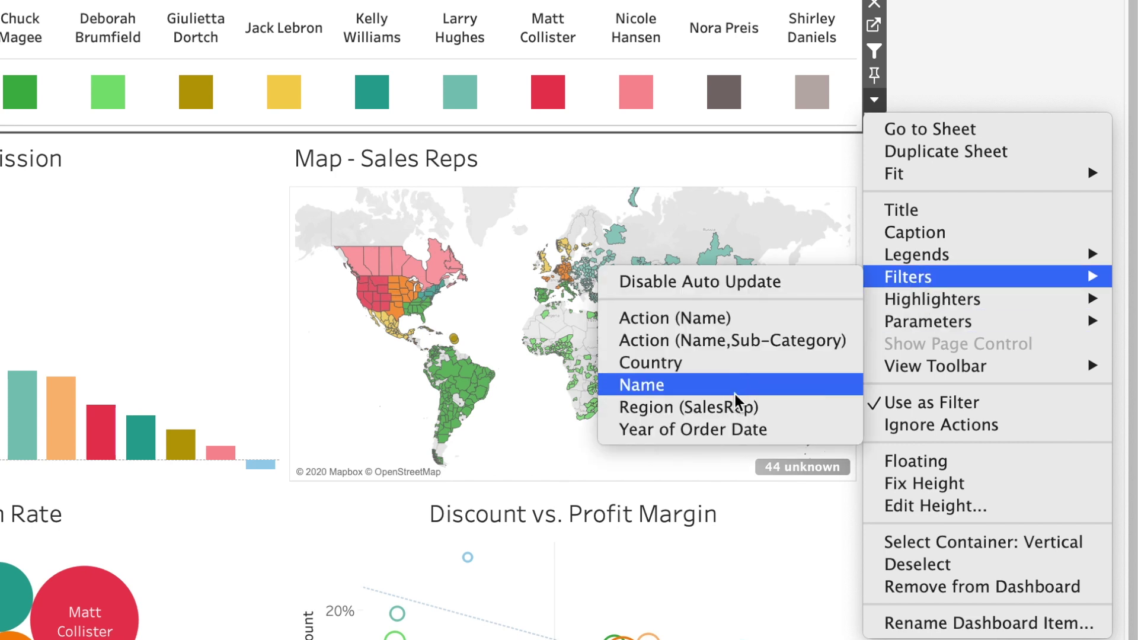
{"action": "left_click", "coordinate": [731, 432]}
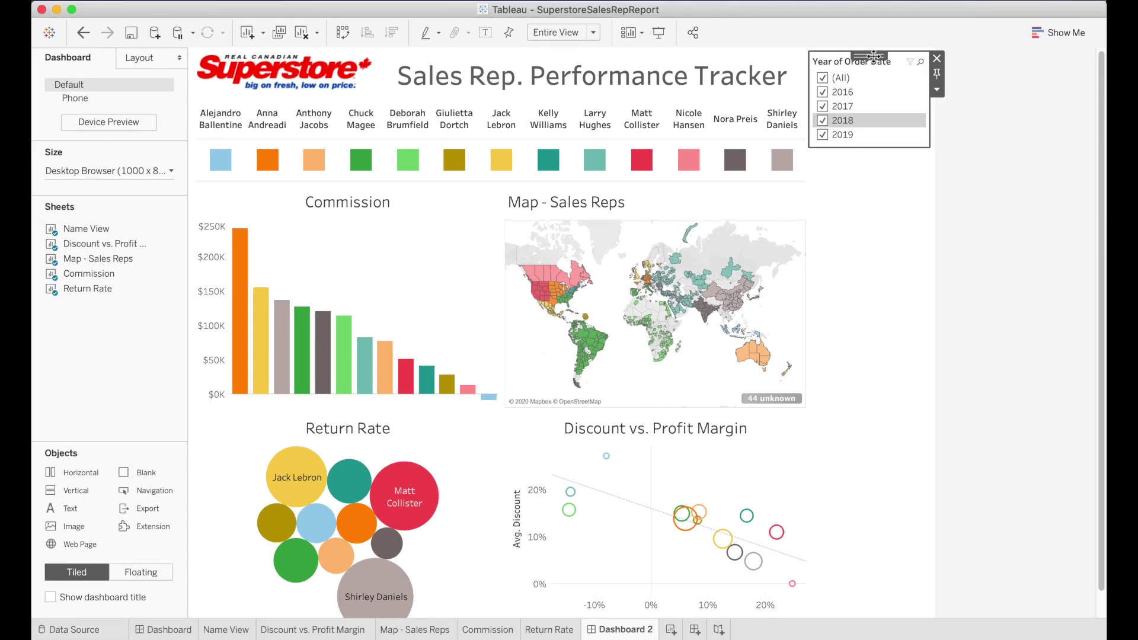
Add a horizontal container below the header, and place Name View and the Year of Order Date filter side by side in it.
{"action": "left_click_drag", "start_coordinate": [873, 55], "coordinate": [847, 106]}
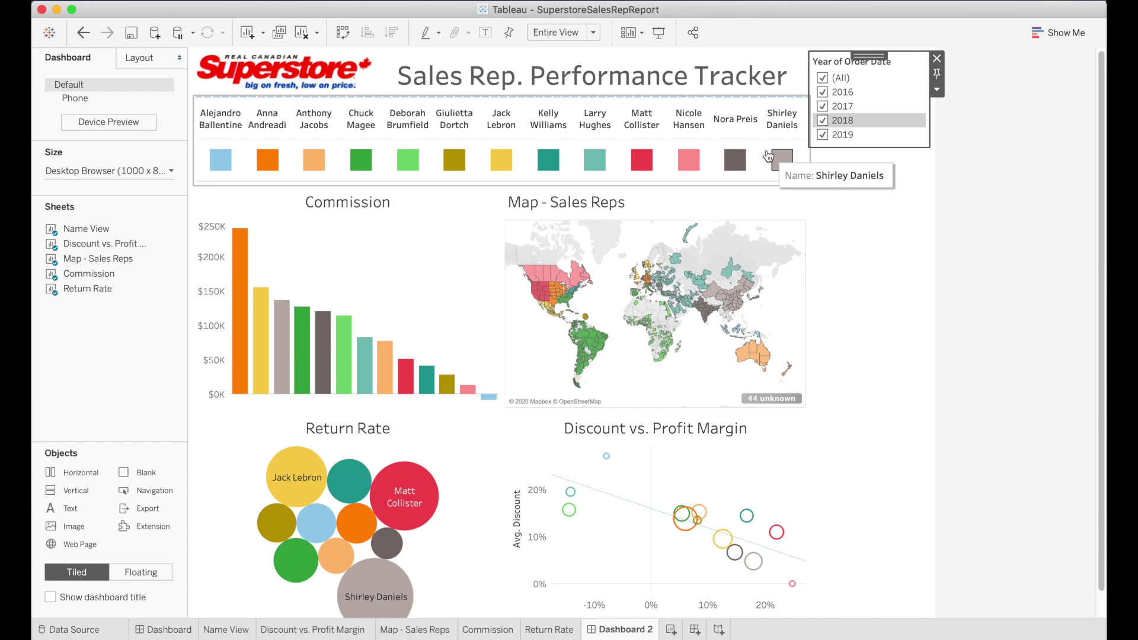
{"action": "left_click_drag", "start_coordinate": [83, 467], "coordinate": [417, 115]}
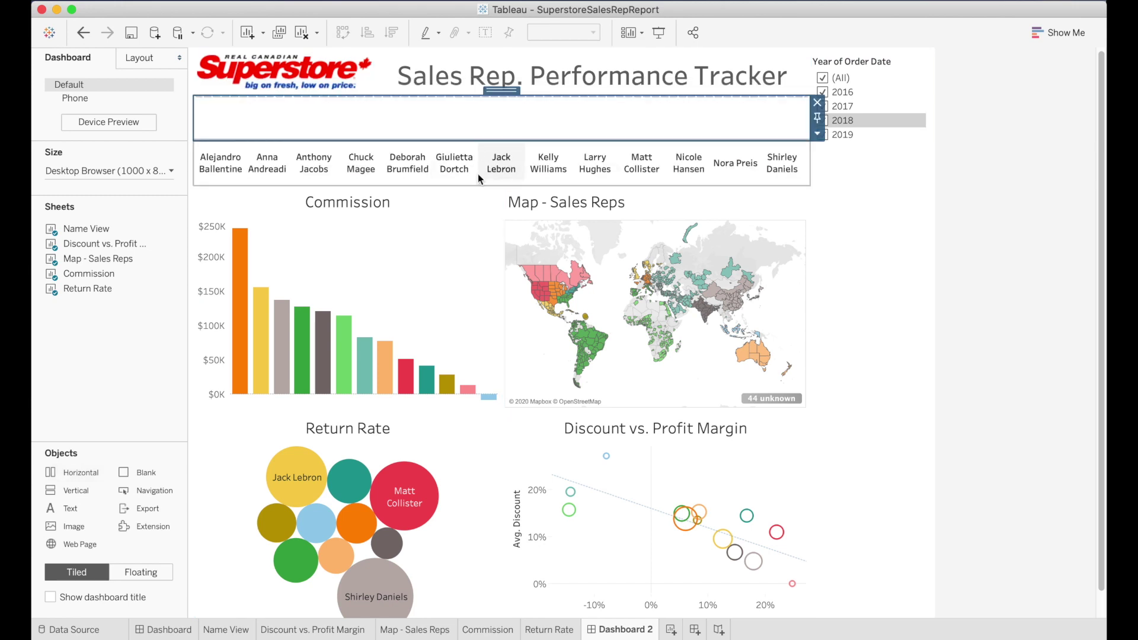
{"action": "left_click", "coordinate": [481, 155]}
{"action": "left_click_drag", "start_coordinate": [498, 145], "coordinate": [495, 122]}
{"action": "left_click", "coordinate": [843, 74]}
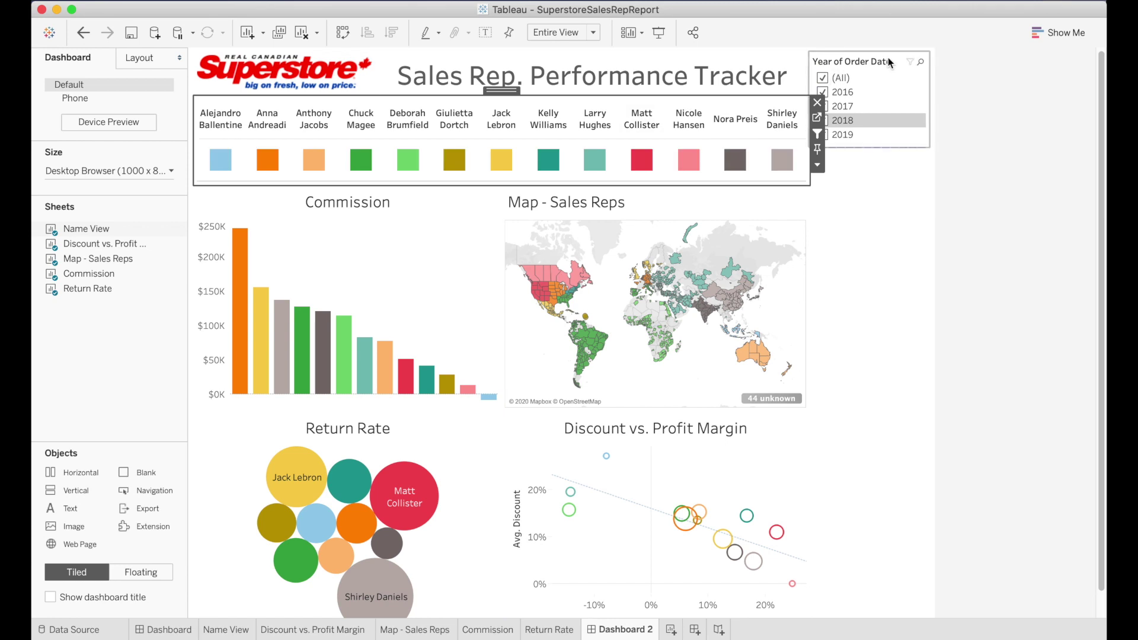
{"action": "left_click_drag", "start_coordinate": [887, 54], "coordinate": [778, 137]}
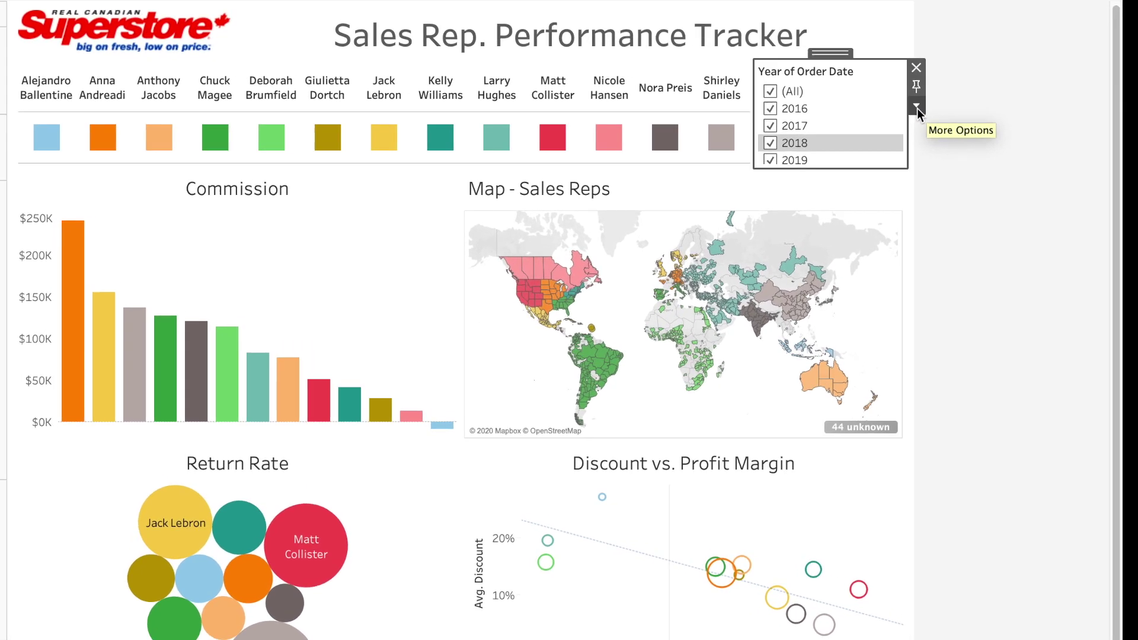
Switch the Year of Order Date filter to a single value list and make its row slightly taller so every year fits.
{"action": "left_click", "coordinate": [916, 107]}
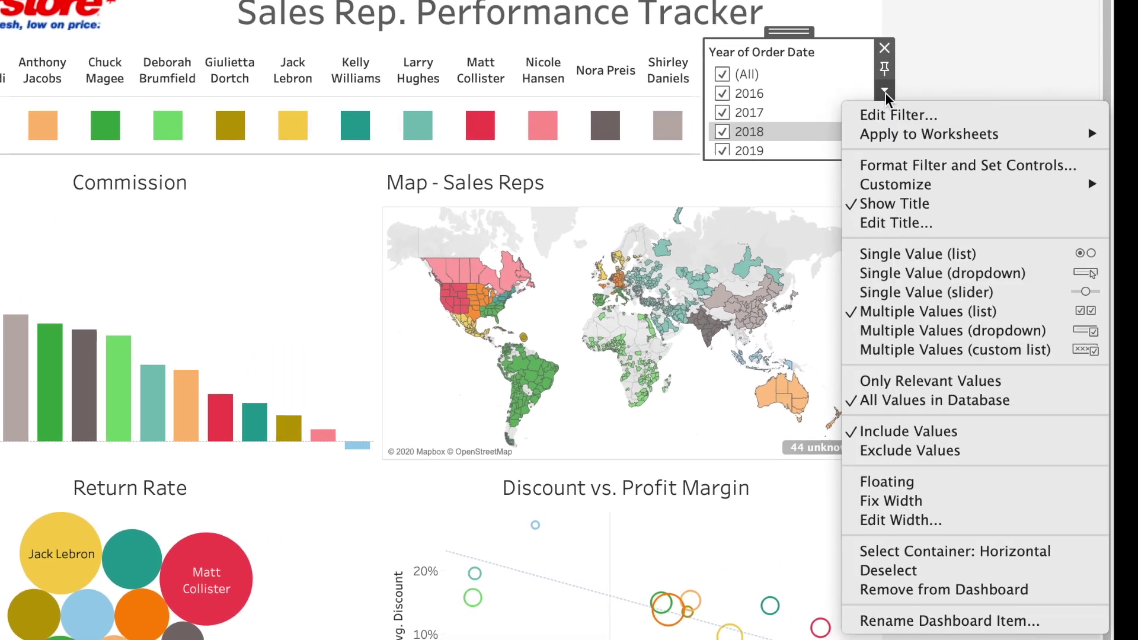
{"action": "left_click", "coordinate": [935, 250]}
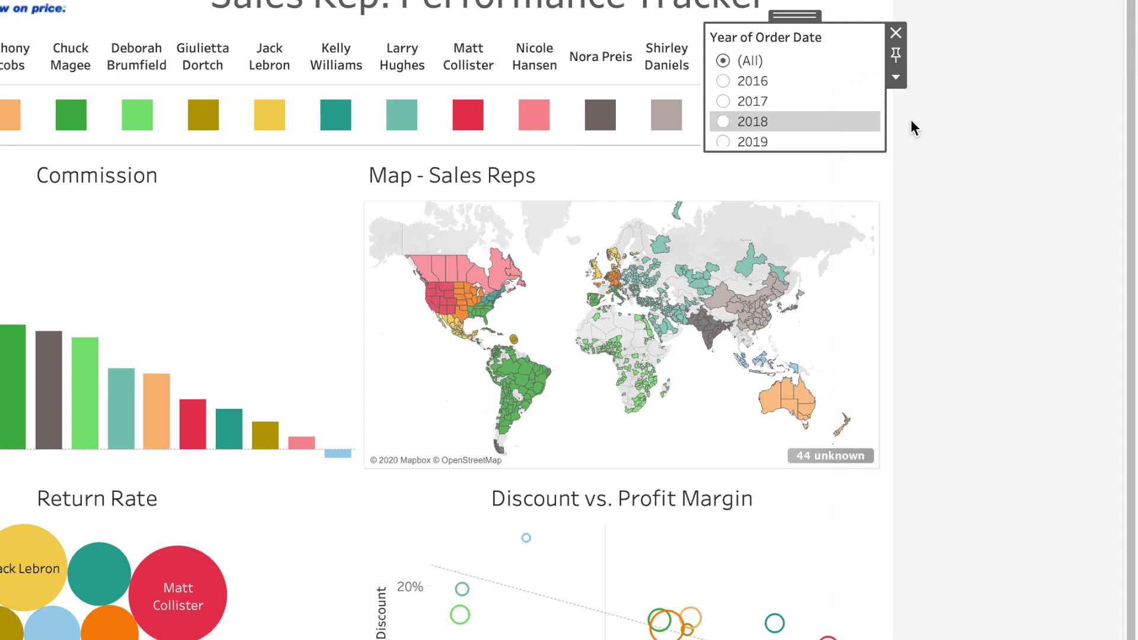
{"action": "left_click", "coordinate": [901, 81]}
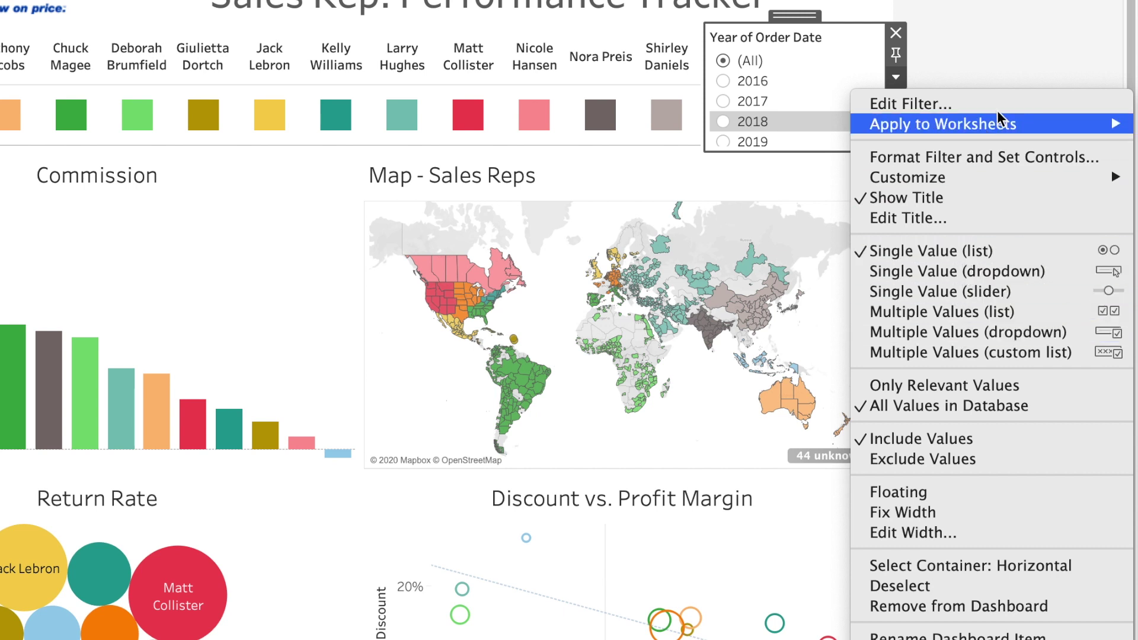
{"action": "left_click", "coordinate": [1042, 41]}
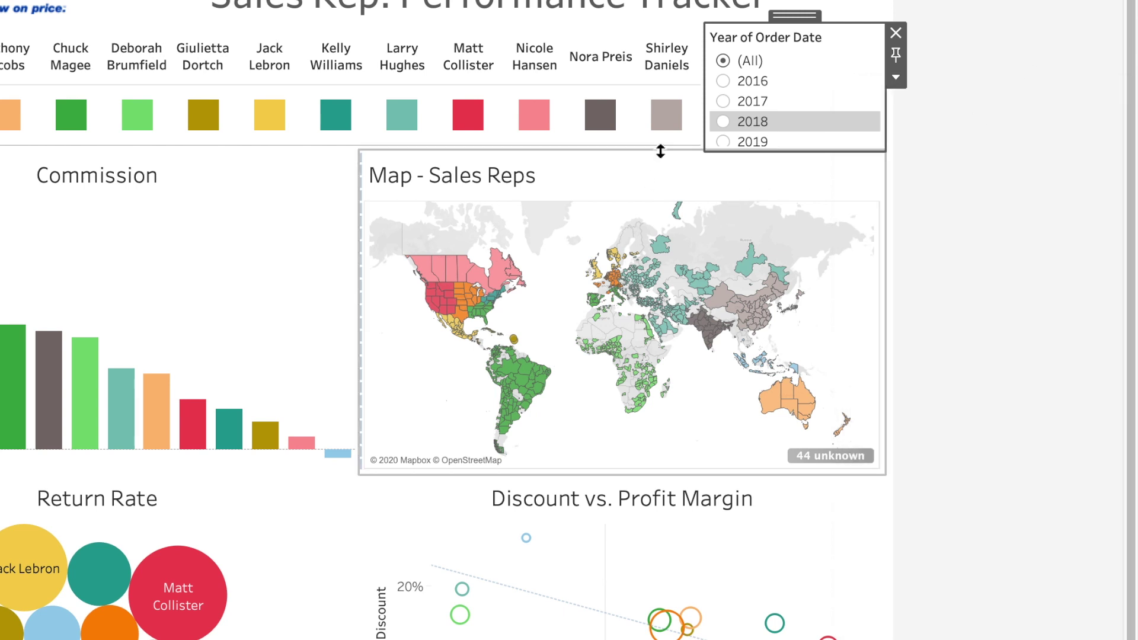
{"action": "left_click_drag", "start_coordinate": [660, 152], "coordinate": [660, 155]}
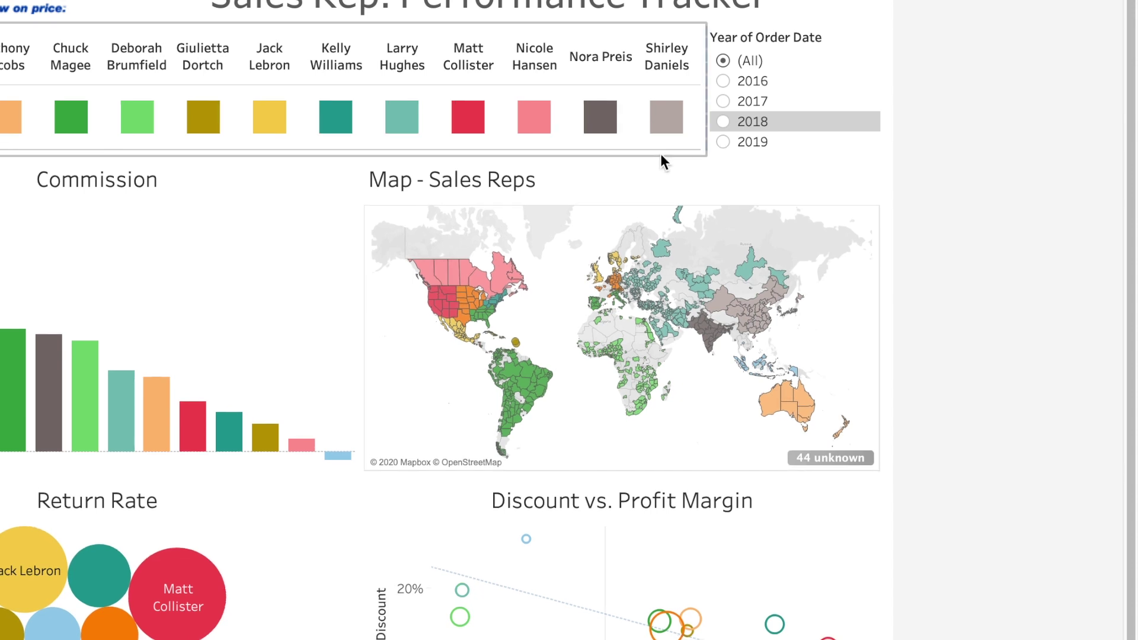
Try the Year of Order Date filter without its title, and show the title again.
{"action": "left_click", "coordinate": [803, 38]}
{"action": "left_click", "coordinate": [896, 75]}
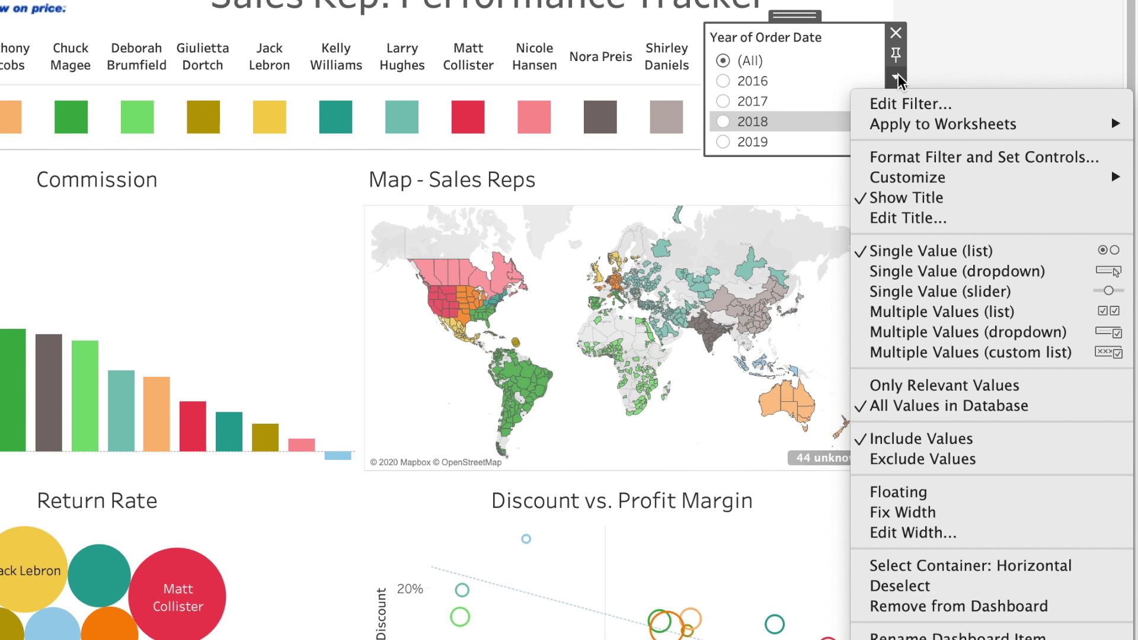
{"action": "left_click", "coordinate": [906, 196]}
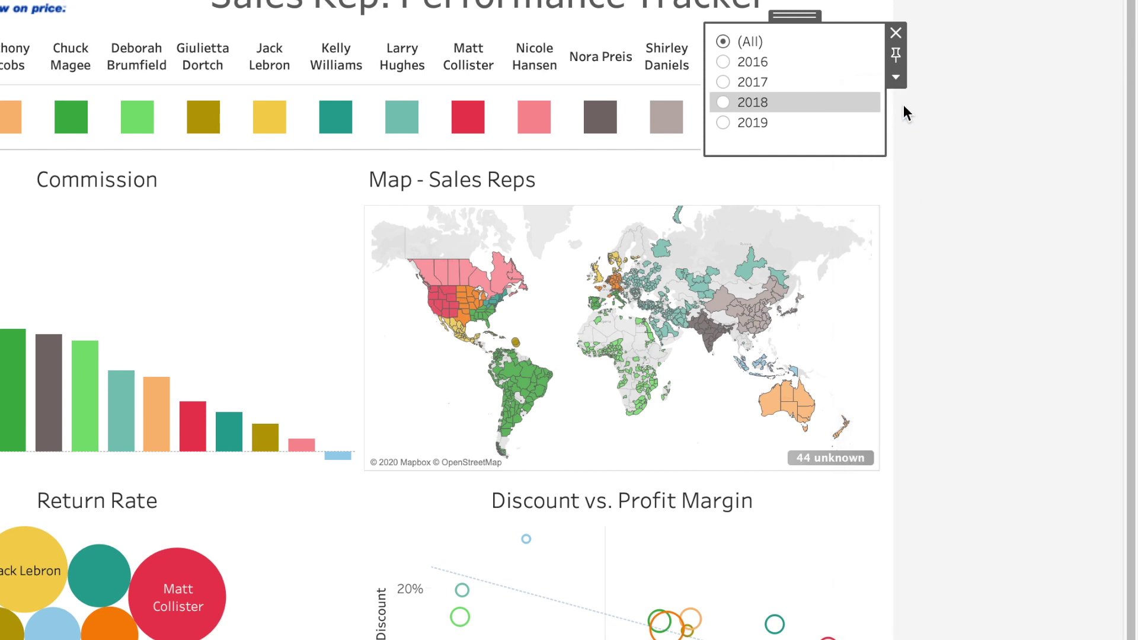
{"action": "left_click", "coordinate": [896, 77]}
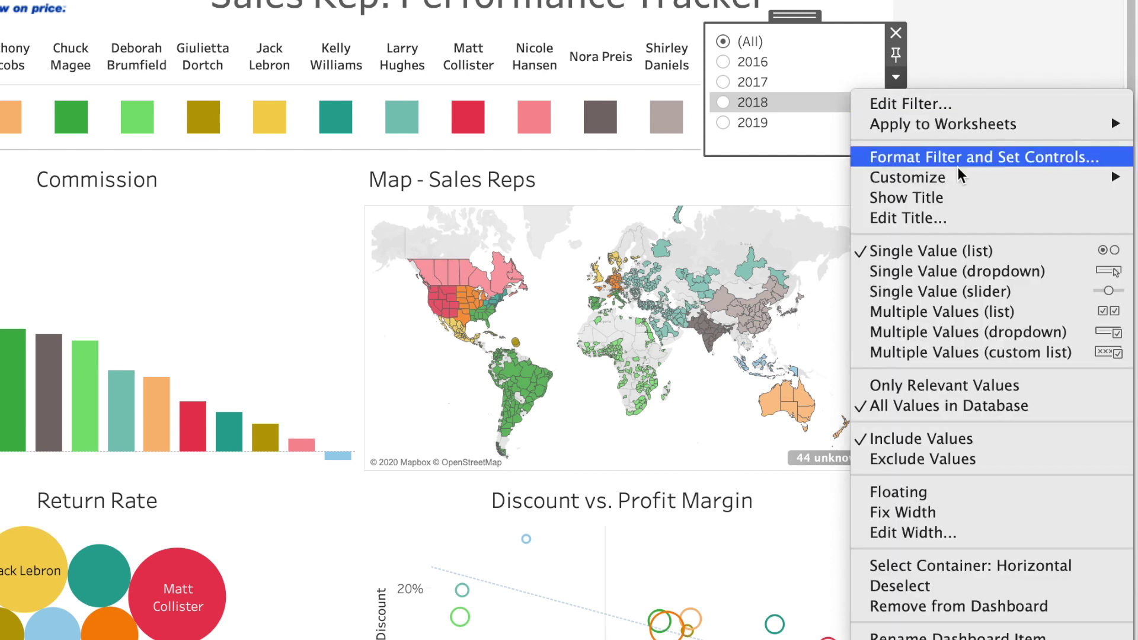
{"action": "left_click", "coordinate": [936, 198]}
Shorten the title of the Year of Order Date filter to Year.
{"action": "left_click", "coordinate": [902, 76]}
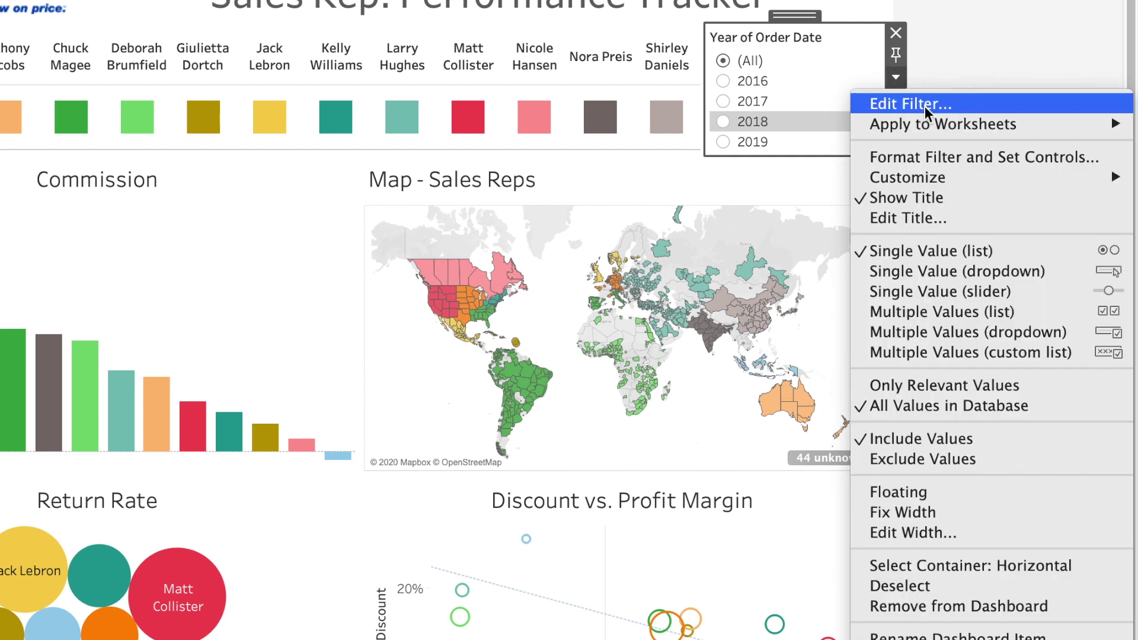
{"action": "left_click", "coordinate": [940, 219]}
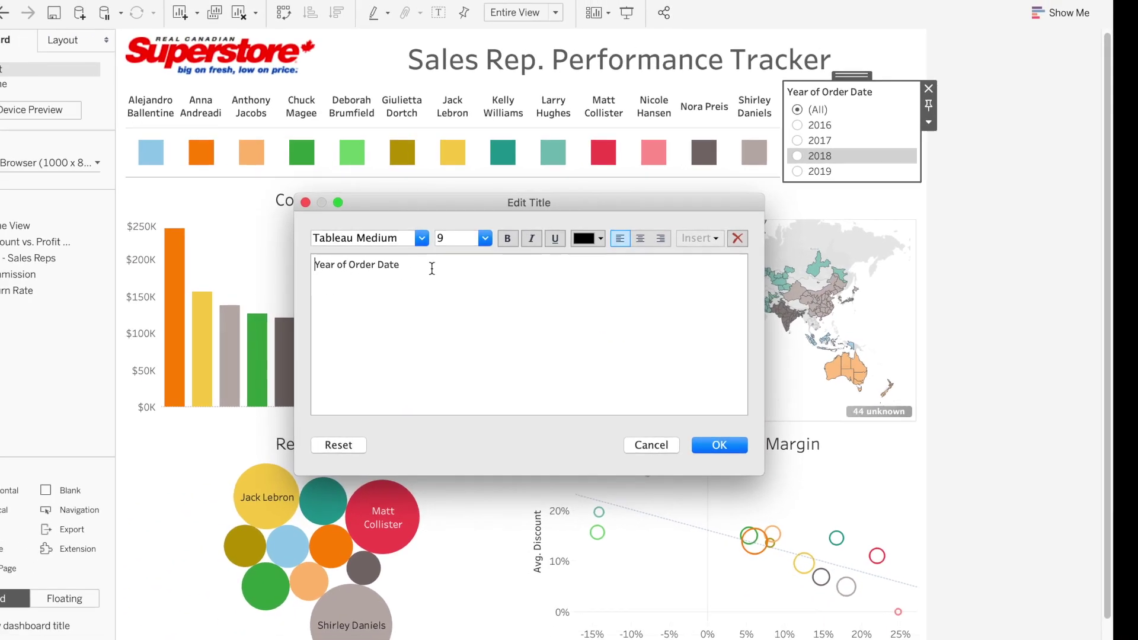
{"action": "left_click_drag", "start_coordinate": [242, 272], "coordinate": [173, 274]}
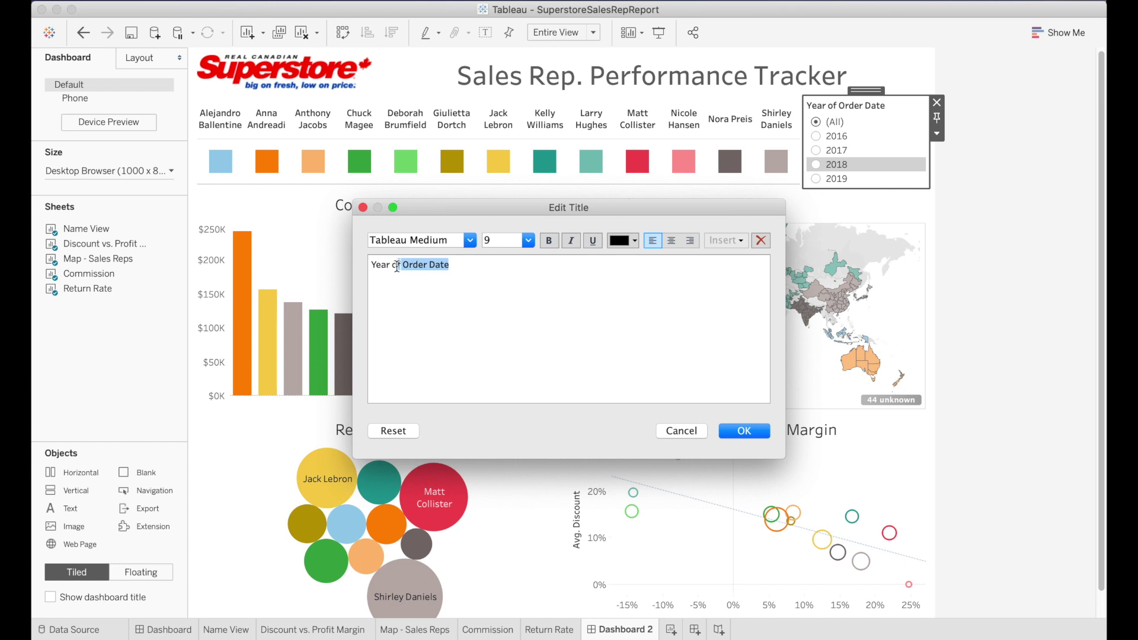
{"action": "key", "text": "BackSpace"}
{"action": "key", "text": "BackSpace"}
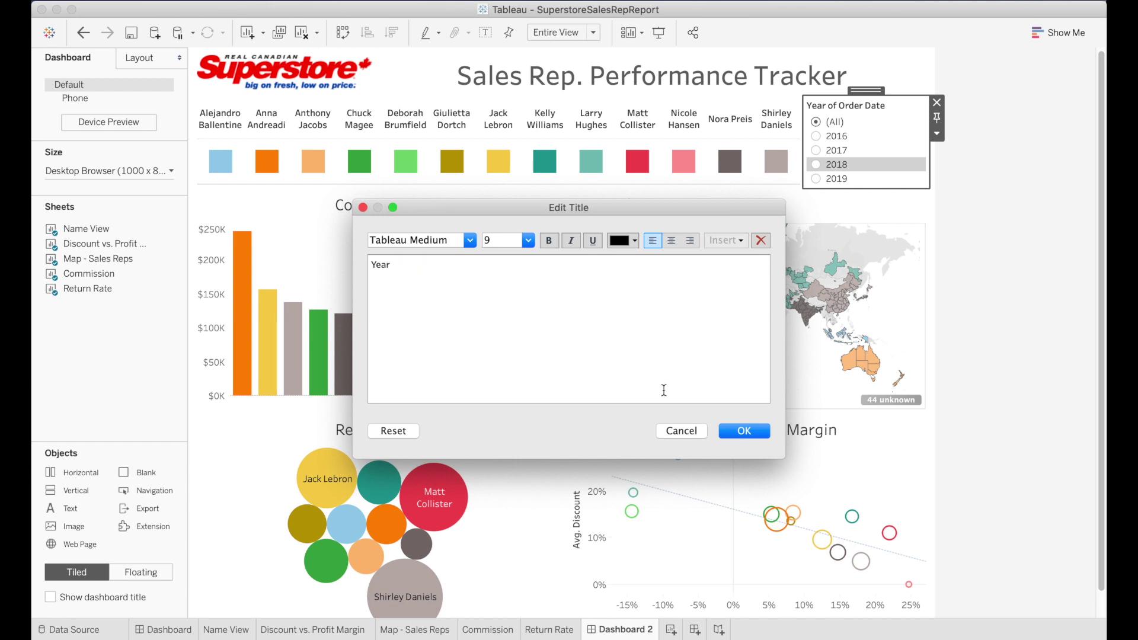
{"action": "left_click", "coordinate": [744, 431]}
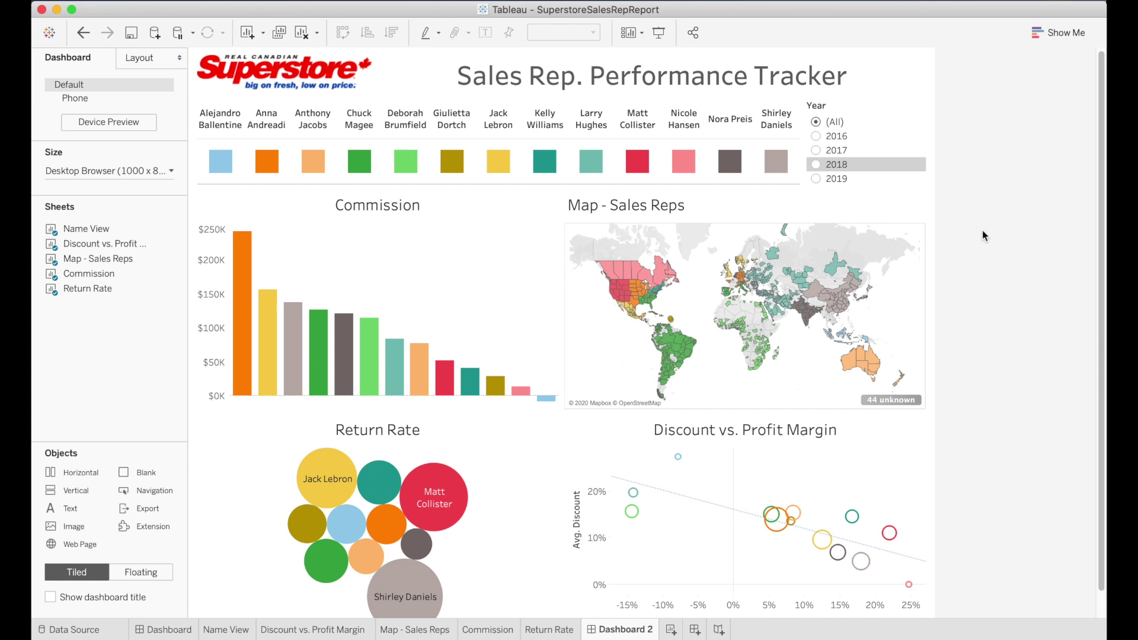
Show the Commission sheet's Commission Percentage parameter and float it beside the Commission chart title.
{"action": "left_click", "coordinate": [482, 255]}
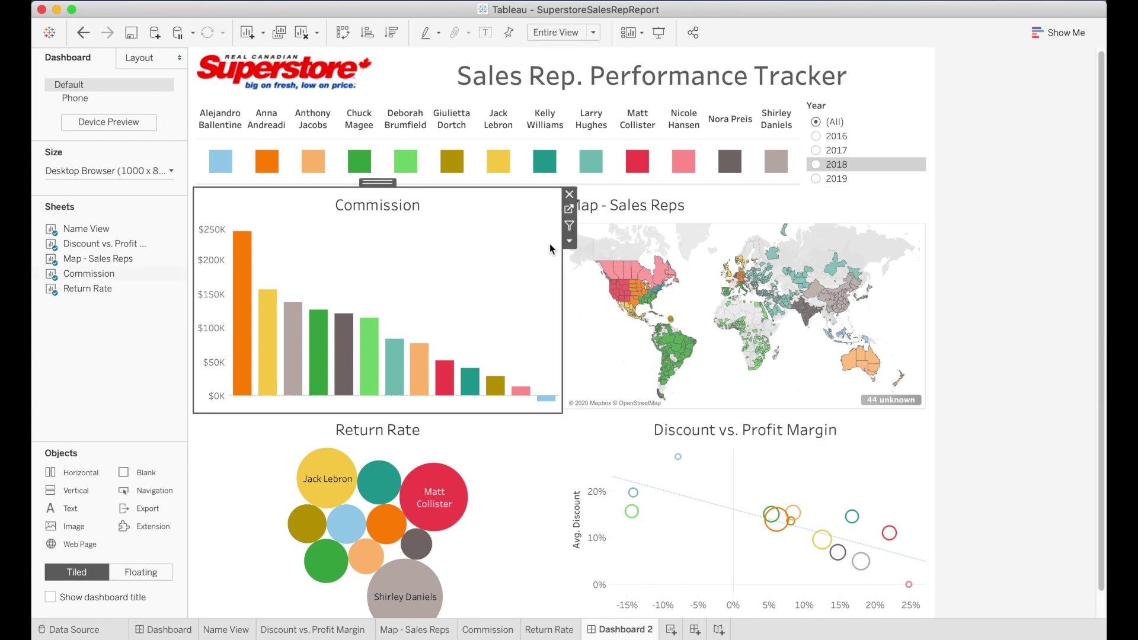
{"action": "left_click", "coordinate": [568, 243]}
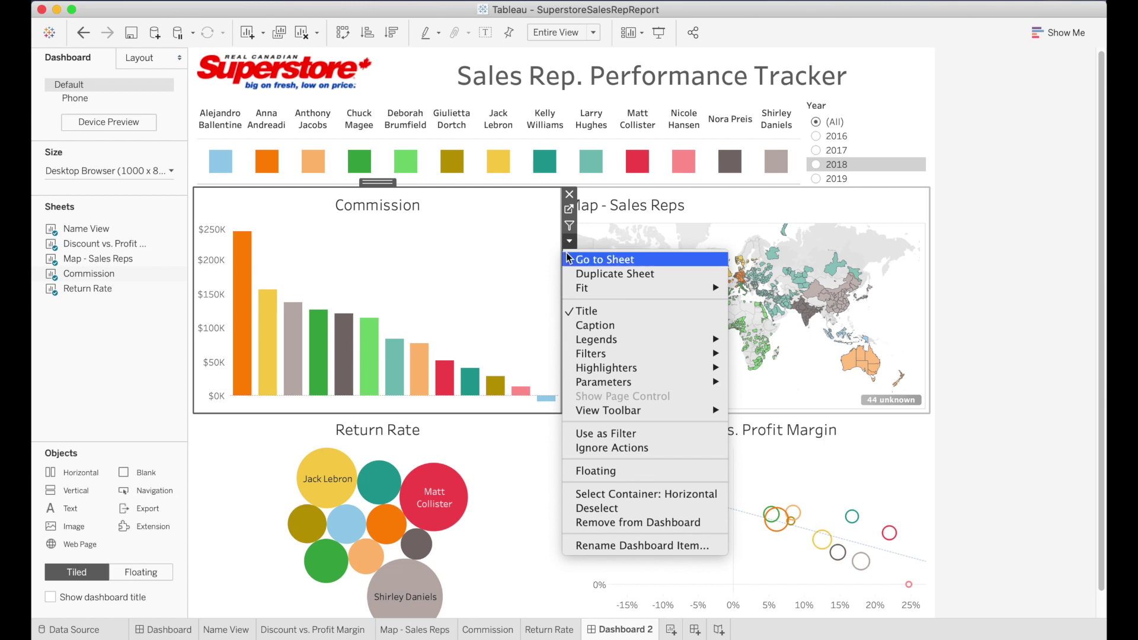
{"action": "mouse_move", "coordinate": [621, 384]}
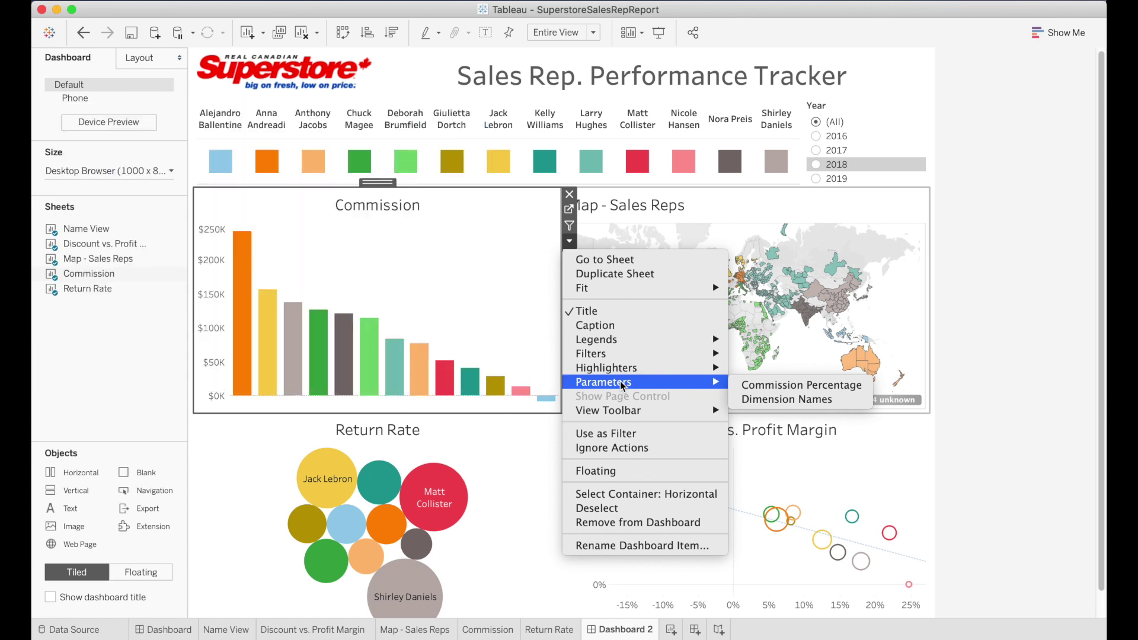
{"action": "left_click", "coordinate": [767, 393]}
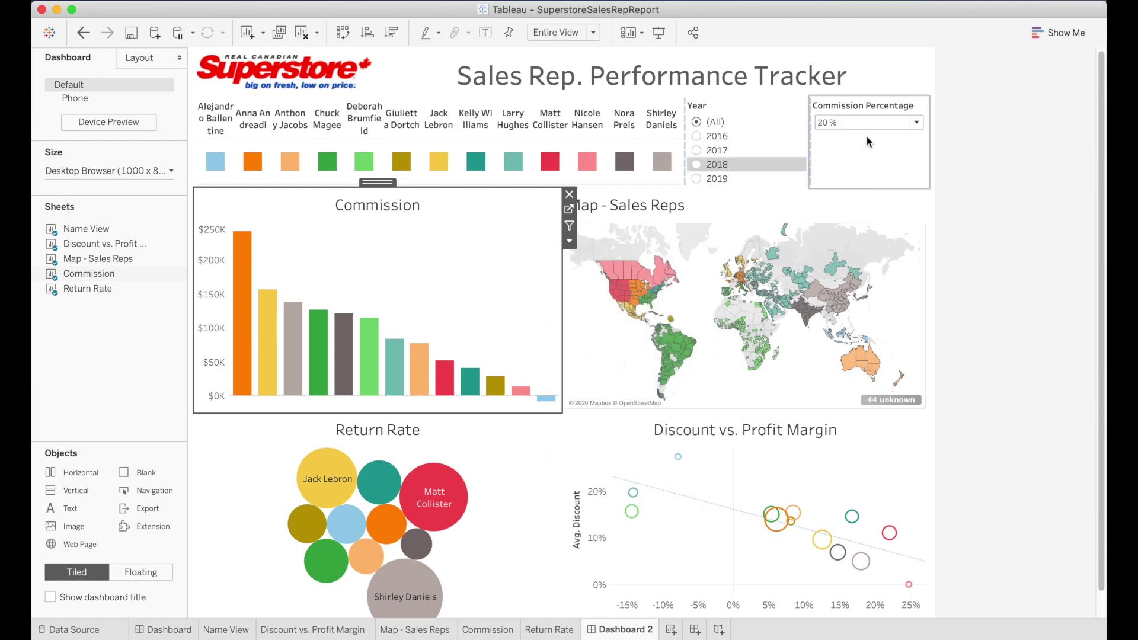
{"action": "left_click", "coordinate": [878, 99]}
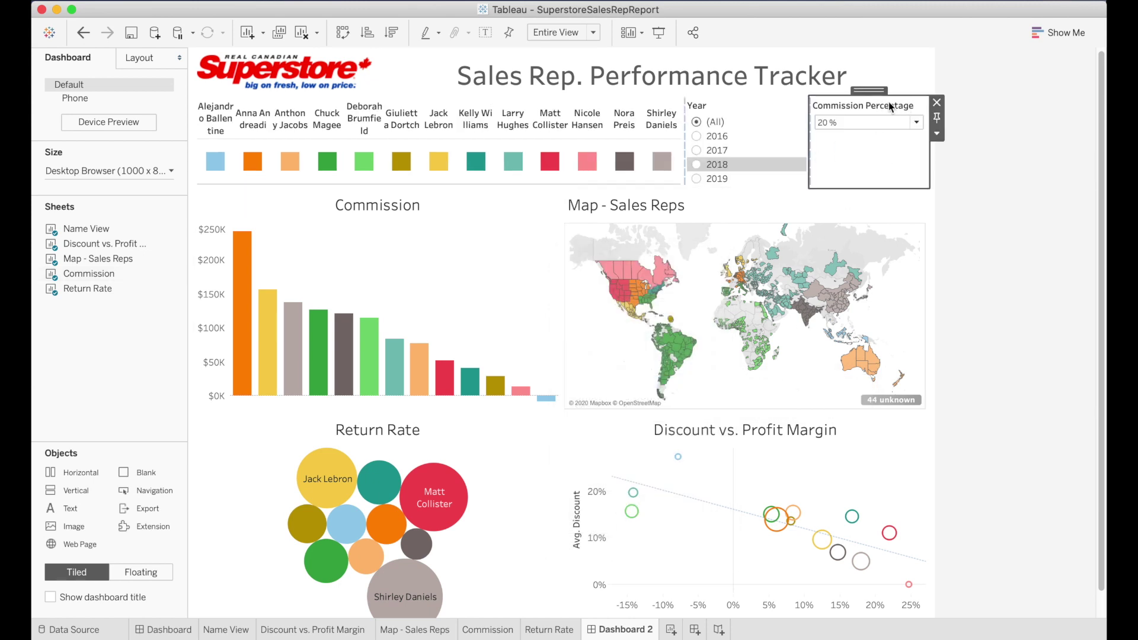
{"action": "left_click_drag", "start_coordinate": [878, 97], "coordinate": [492, 193]}
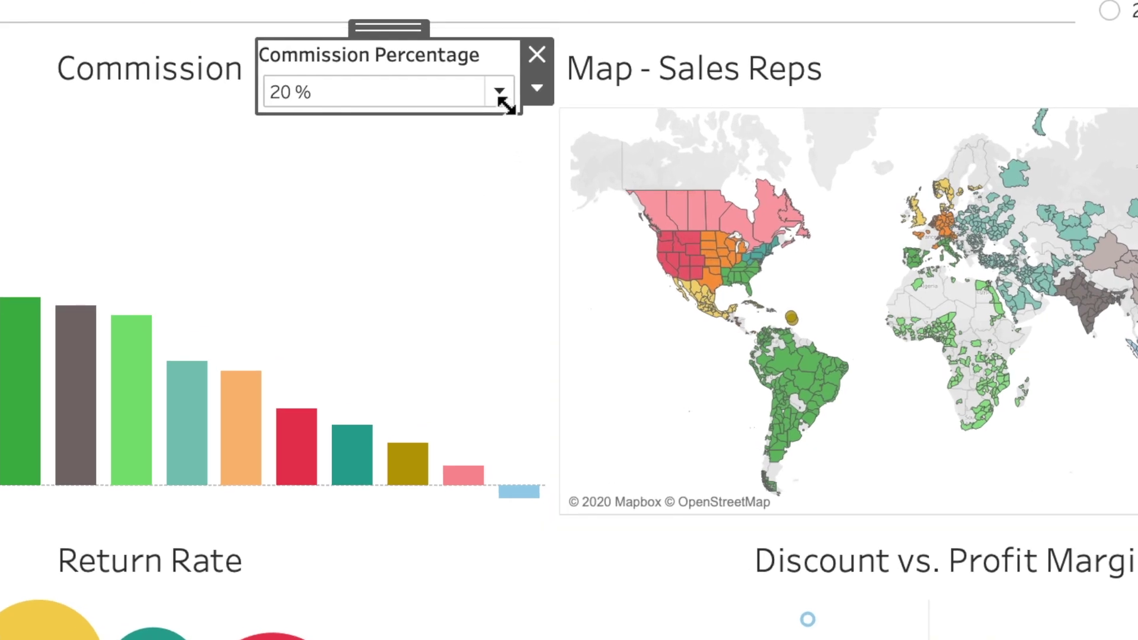
Display the Commission Percentage parameter as a slider without a title, and make the floating control slightly taller.
{"action": "left_click", "coordinate": [499, 91]}
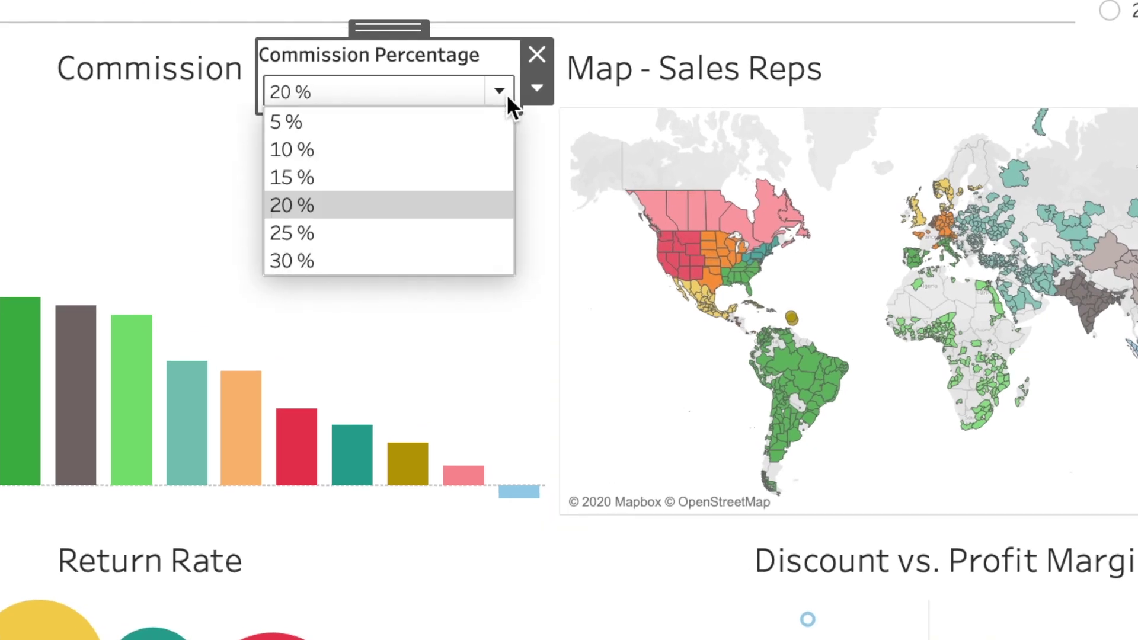
{"action": "left_click", "coordinate": [499, 91]}
{"action": "left_click", "coordinate": [538, 95]}
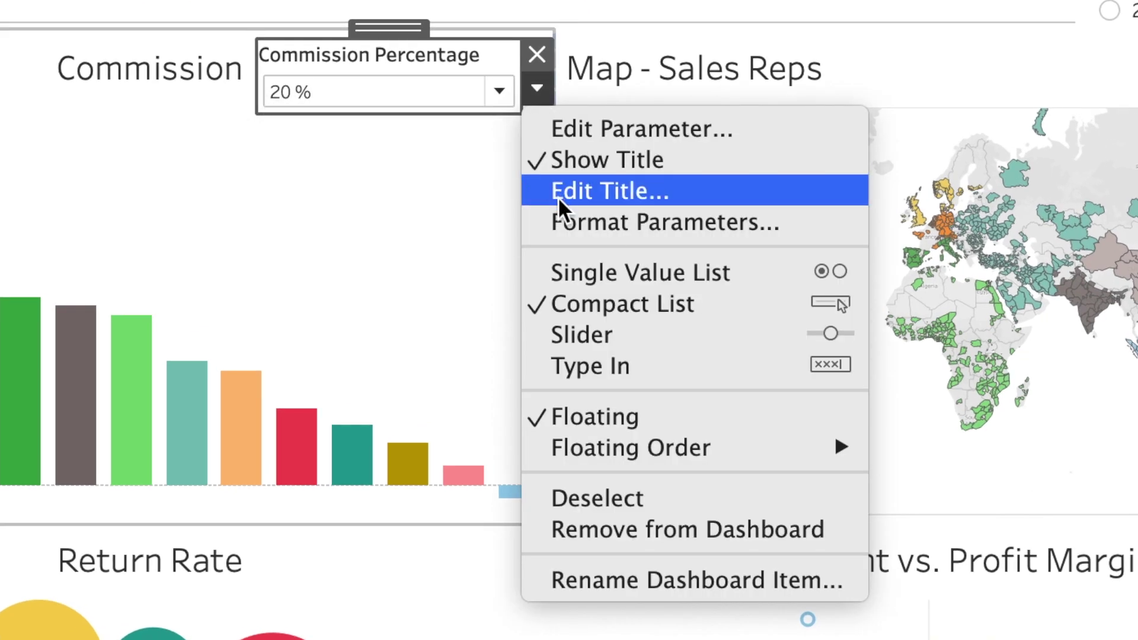
{"action": "left_click", "coordinate": [579, 330]}
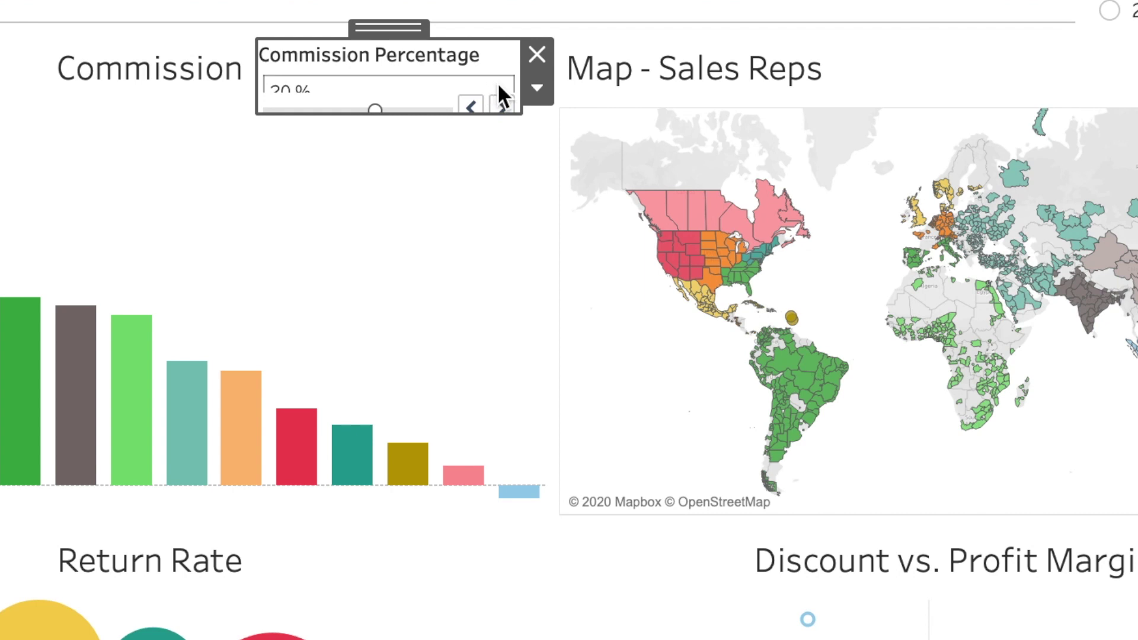
{"action": "left_click", "coordinate": [536, 88]}
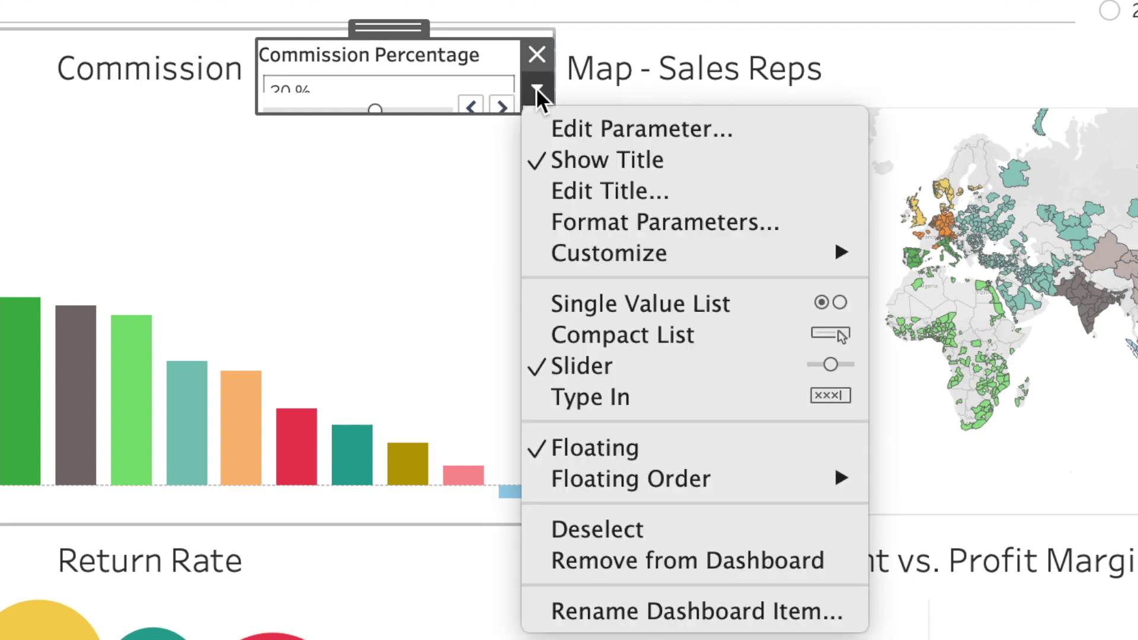
{"action": "left_click", "coordinate": [568, 159]}
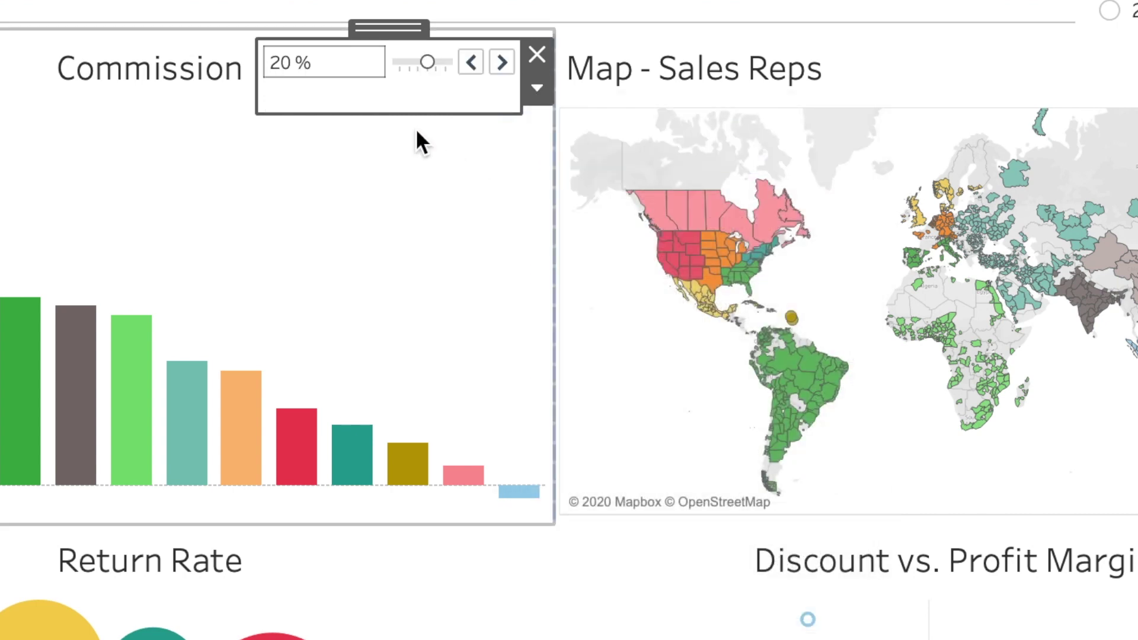
{"action": "left_click_drag", "start_coordinate": [395, 117], "coordinate": [398, 126]}
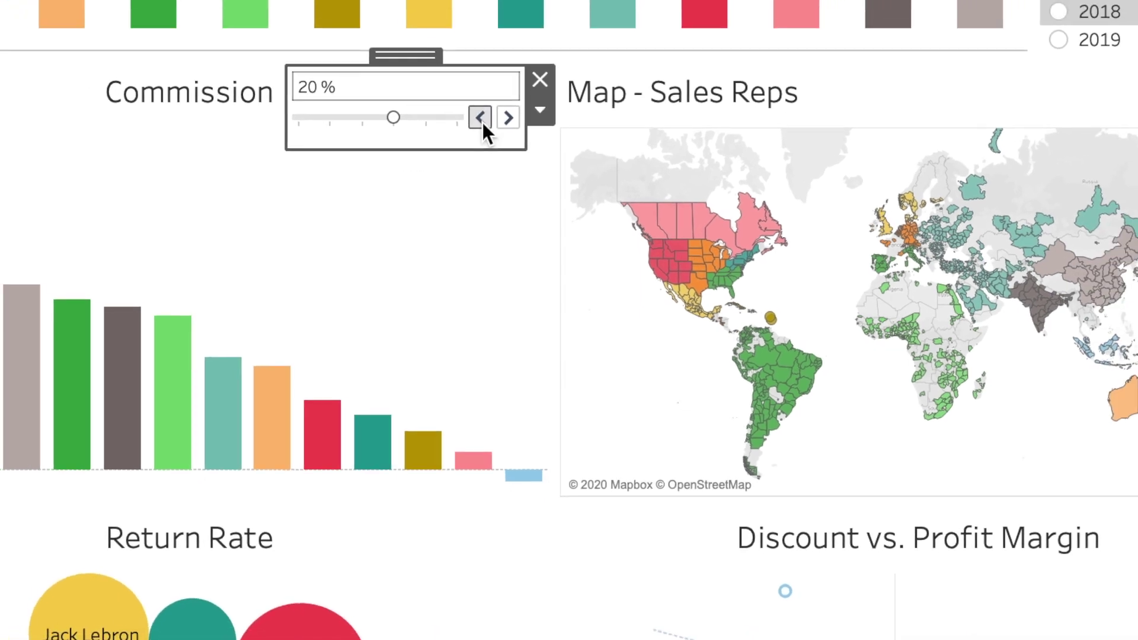
Try the commission slider by lowering the percentage to 10 % and raising it to 25 %.
{"action": "left_click", "coordinate": [470, 96]}
{"action": "left_click", "coordinate": [483, 126]}
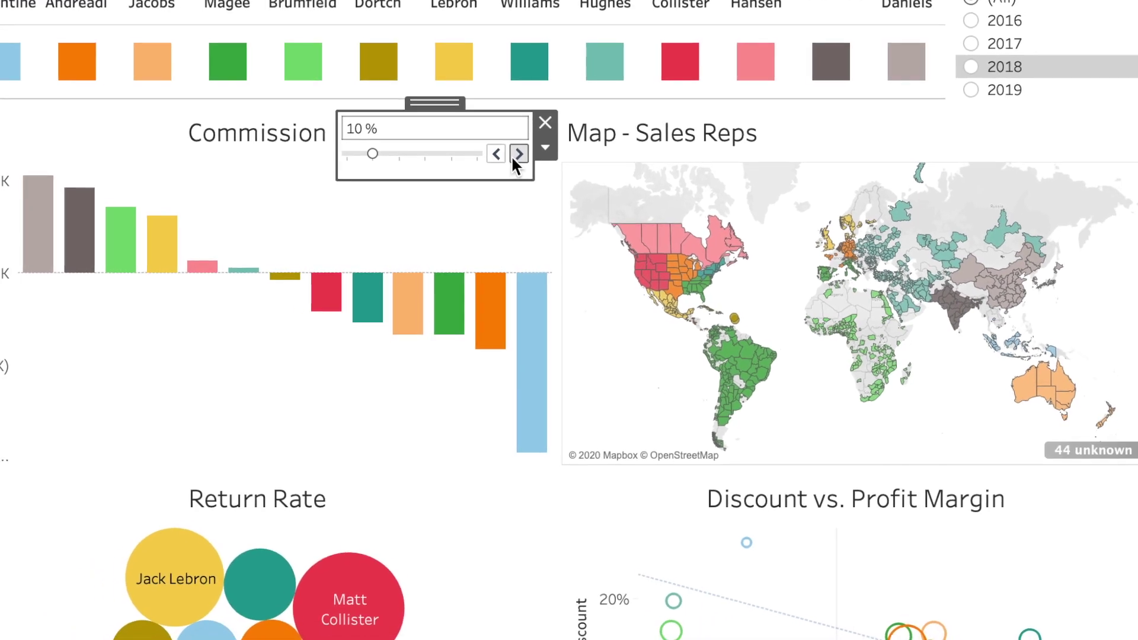
{"action": "left_click", "coordinate": [510, 125]}
{"action": "left_click", "coordinate": [521, 162]}
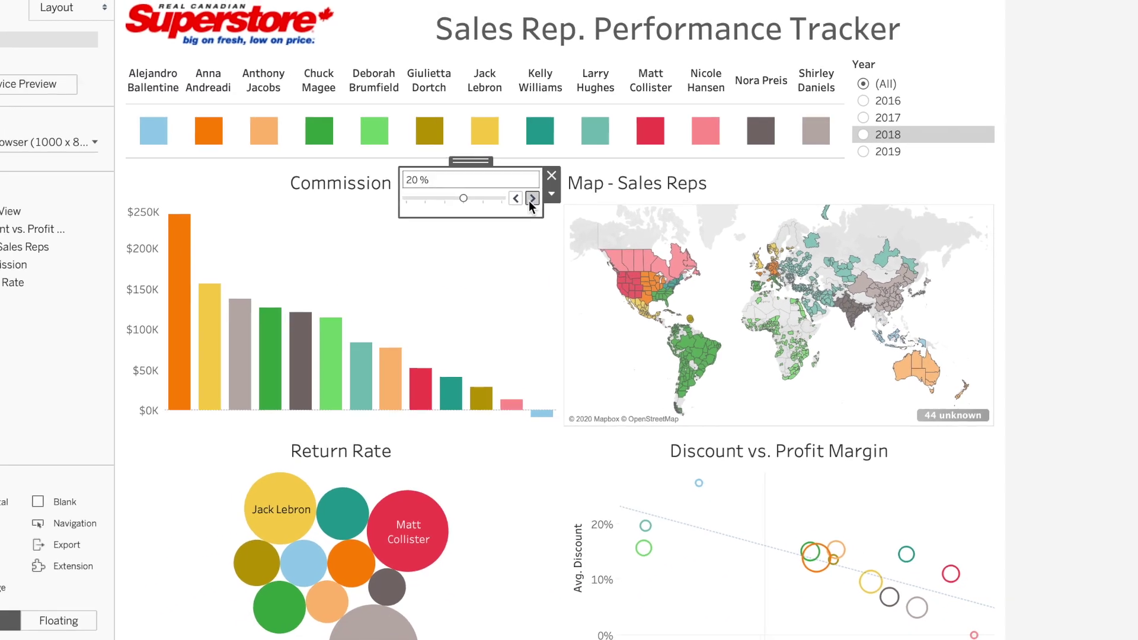
{"action": "left_click", "coordinate": [531, 199]}
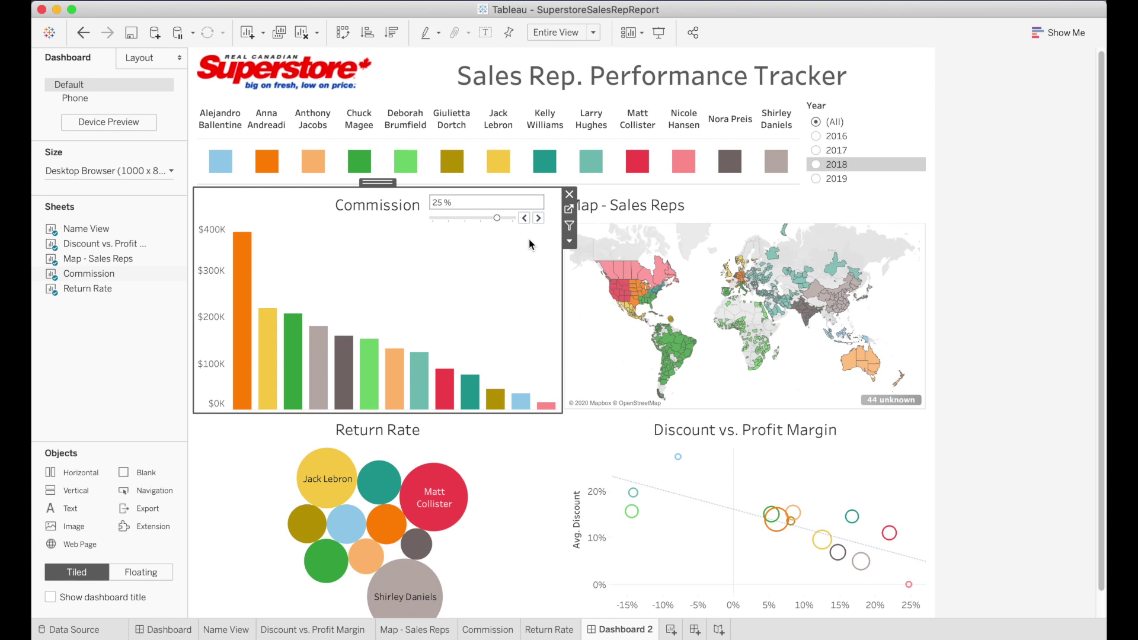
Show the Region and State filters of the Map - Sales Reps sheet on the dashboard.
{"action": "left_click", "coordinate": [628, 205]}
{"action": "left_click", "coordinate": [937, 240]}
{"action": "mouse_move", "coordinate": [958, 339]}
{"action": "left_click", "coordinate": [817, 451]}
{"action": "left_click", "coordinate": [936, 241]}
{"action": "left_click", "coordinate": [786, 464]}
Add a horizontal container above the Map - Sales Reps sheet and place the Region and State filters side by side in it.
{"action": "left_click_drag", "start_coordinate": [55, 471], "coordinate": [716, 215]}
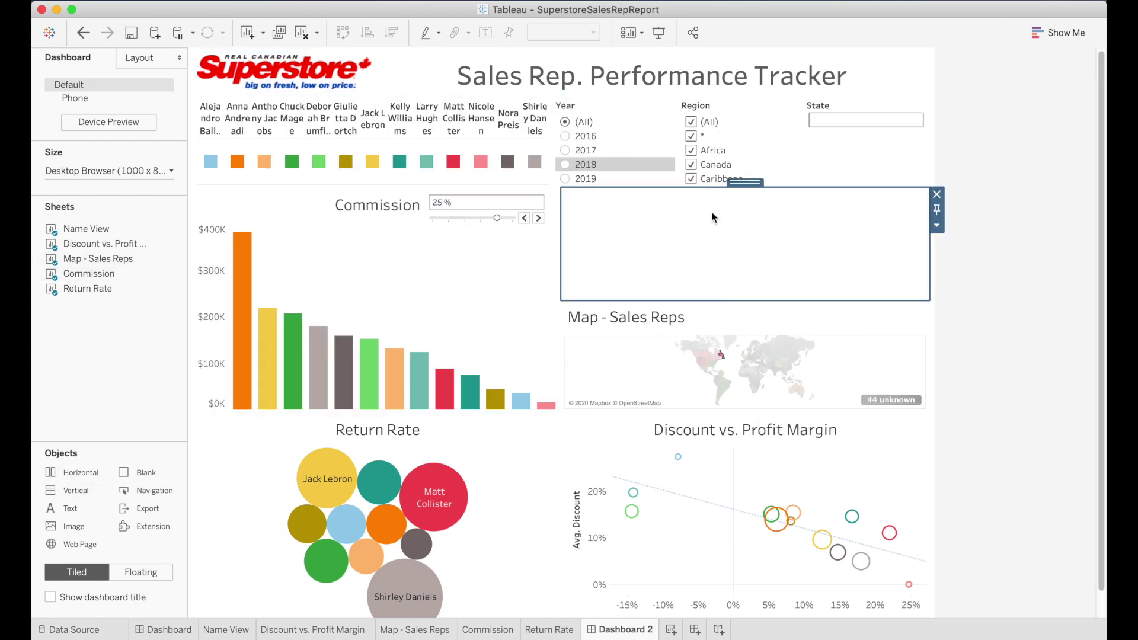
{"action": "left_click_drag", "start_coordinate": [695, 105], "coordinate": [652, 219]}
{"action": "left_click_drag", "start_coordinate": [818, 106], "coordinate": [838, 224]}
{"action": "left_click", "coordinate": [936, 230]}
{"action": "left_click", "coordinate": [972, 394]}
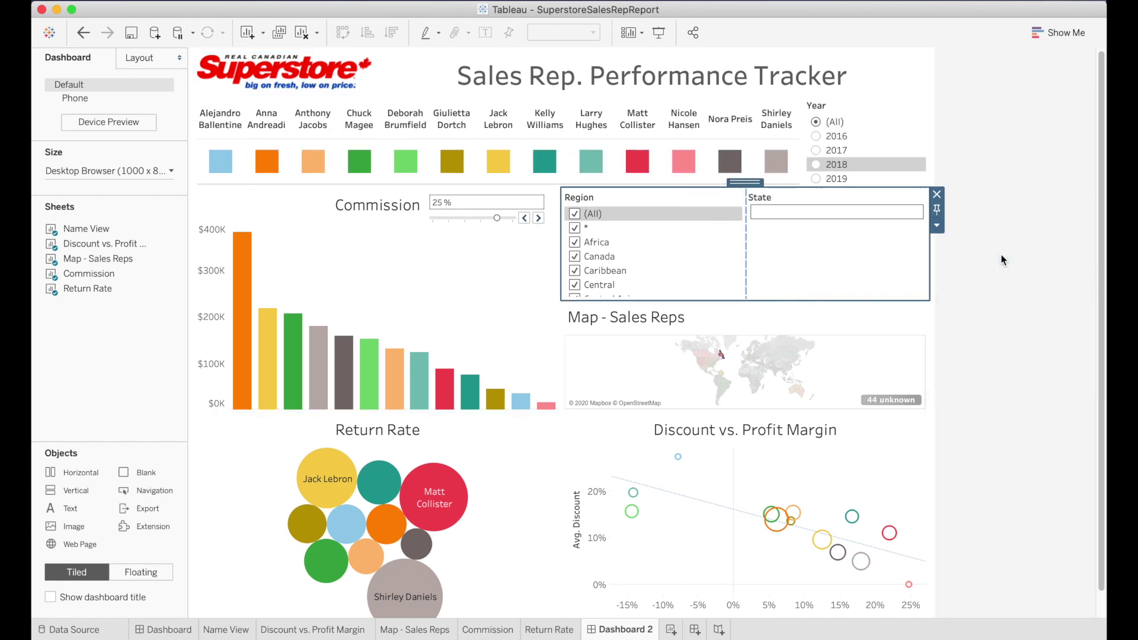
Change the Region and State filters to single value dropdowns.
{"action": "left_click", "coordinate": [752, 209]}
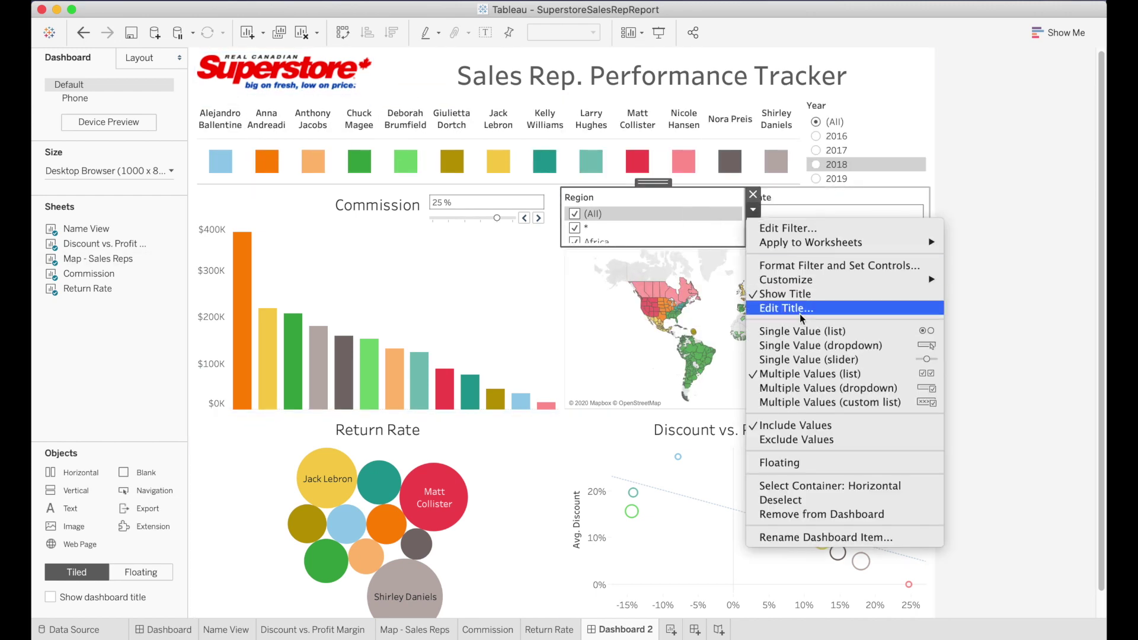
{"action": "left_click", "coordinate": [818, 345]}
{"action": "left_click", "coordinate": [911, 209]}
{"action": "left_click", "coordinate": [966, 346]}
Replace the State filter with the map's Country filter beside Region, displayed as a single value dropdown.
{"action": "left_click", "coordinate": [936, 209]}
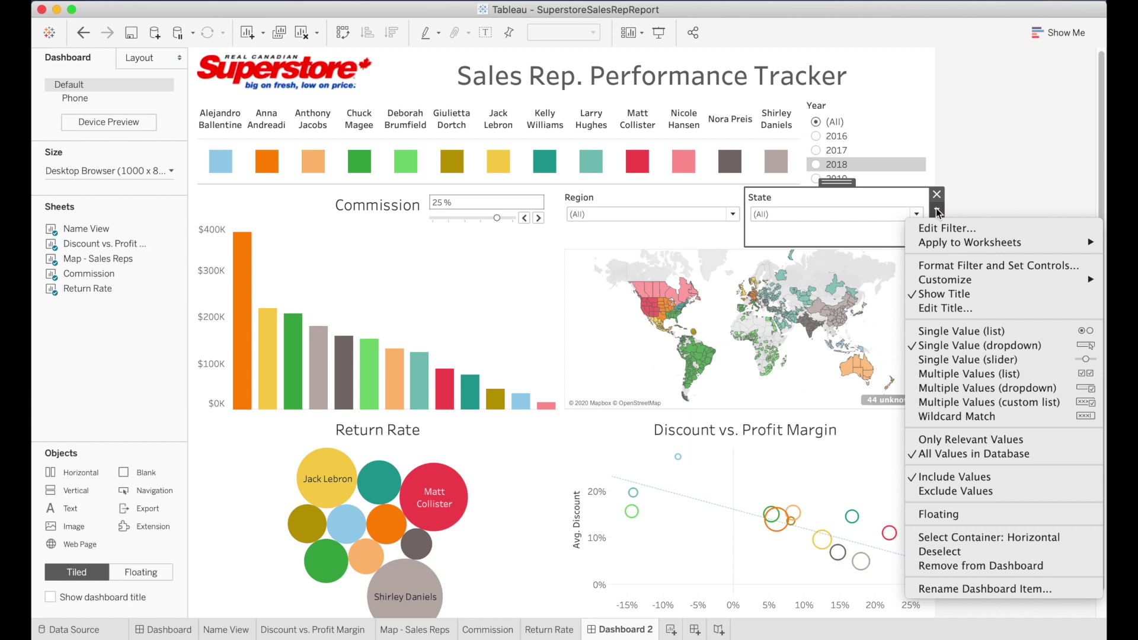
{"action": "left_click", "coordinate": [903, 297]}
{"action": "left_click", "coordinate": [941, 262]}
{"action": "mouse_move", "coordinate": [1007, 325]}
{"action": "left_click", "coordinate": [788, 458]}
{"action": "left_click", "coordinate": [938, 212]}
{"action": "left_click", "coordinate": [972, 293]}
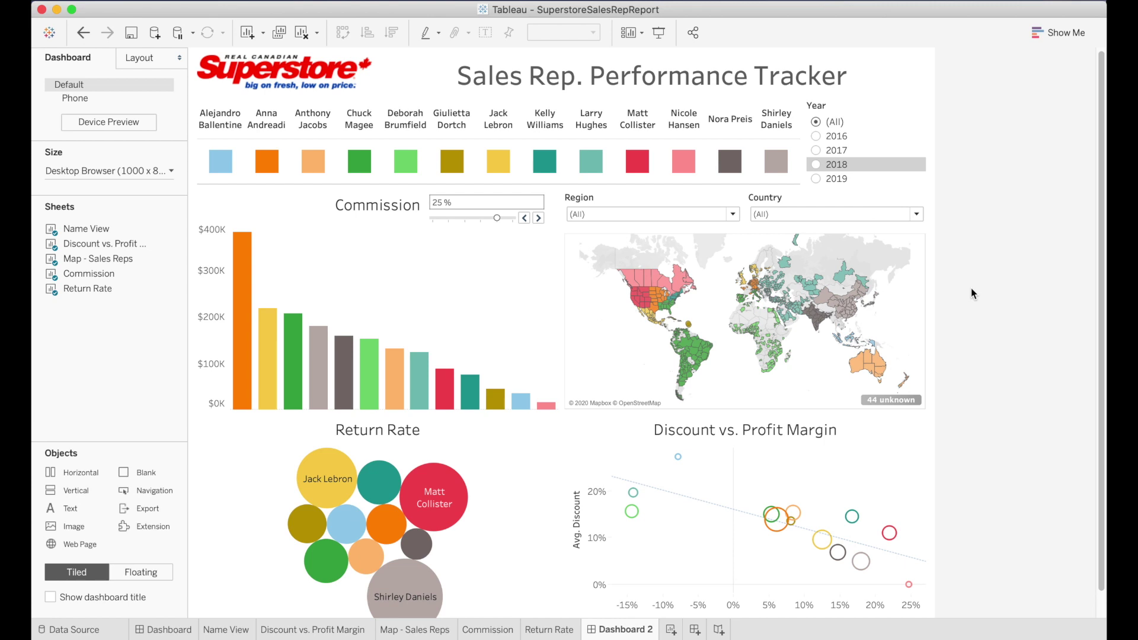
Try filtering the map to United States with the Country filter.
{"action": "left_click", "coordinate": [917, 215]}
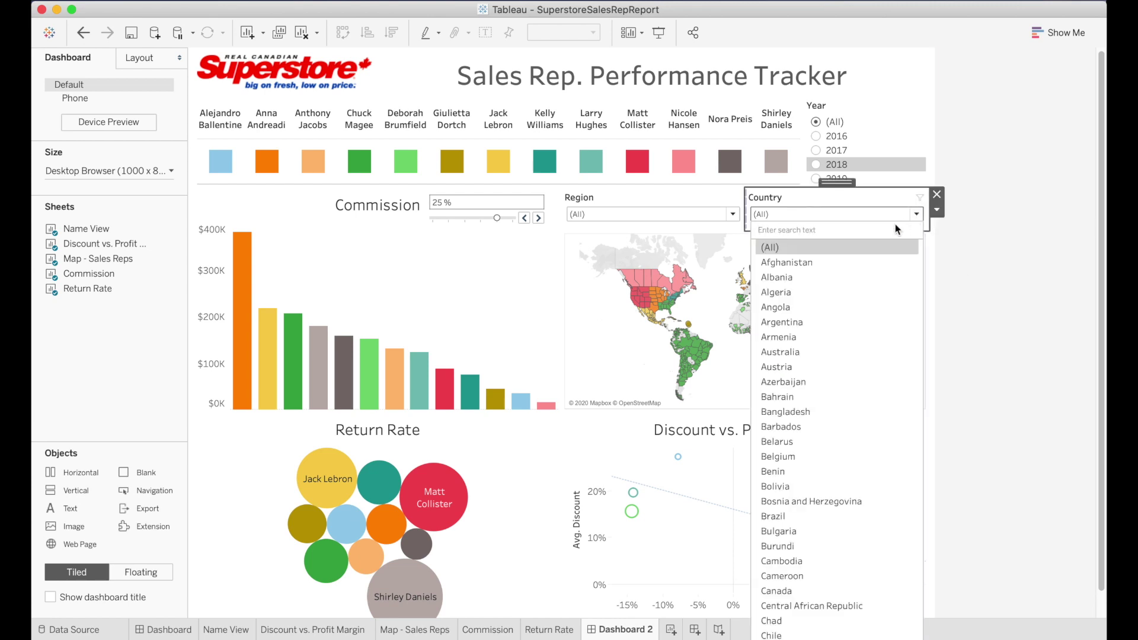
{"action": "scroll", "coordinate": [829, 317], "scroll_direction": "down", "scroll_amount": 20}
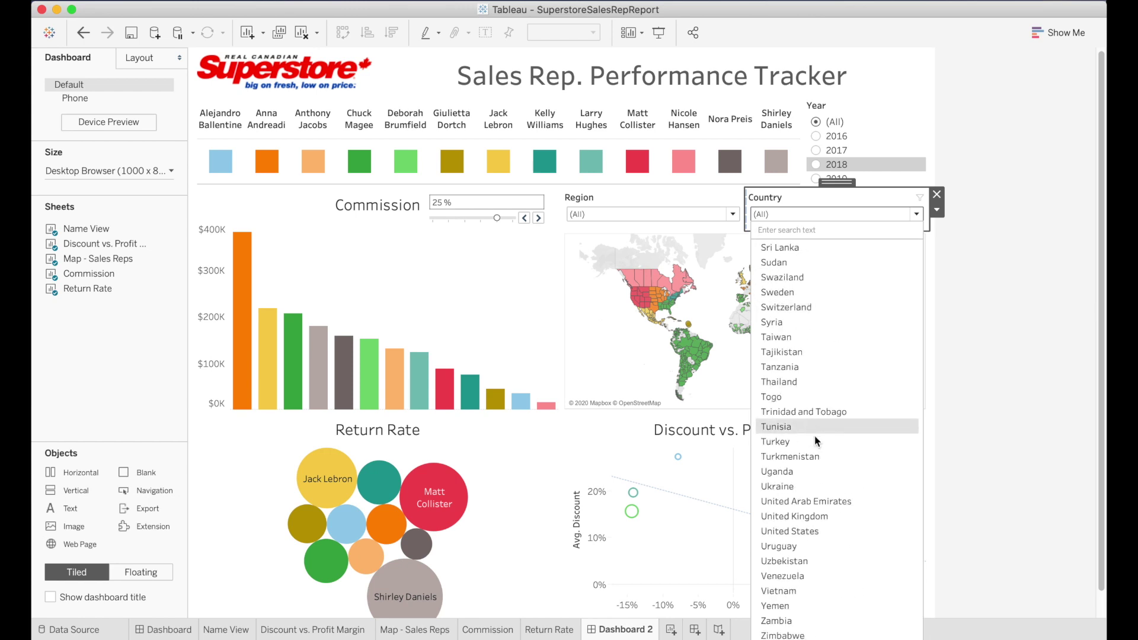
{"action": "left_click", "coordinate": [819, 531]}
{"action": "mouse_move", "coordinate": [800, 314]}
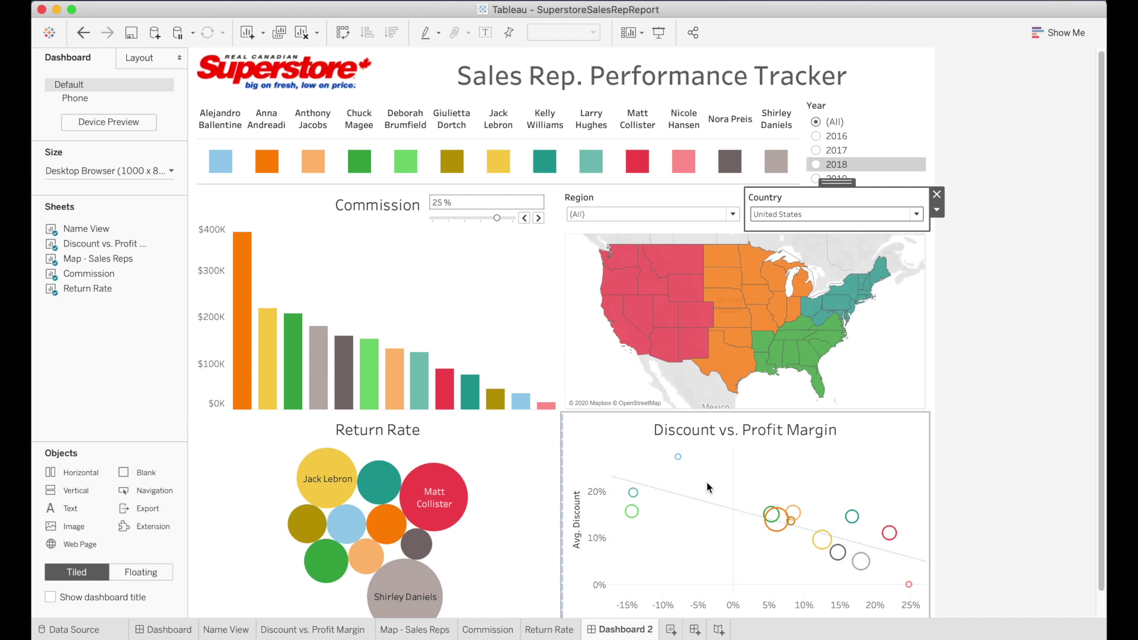
{"action": "left_click", "coordinate": [1018, 300]}
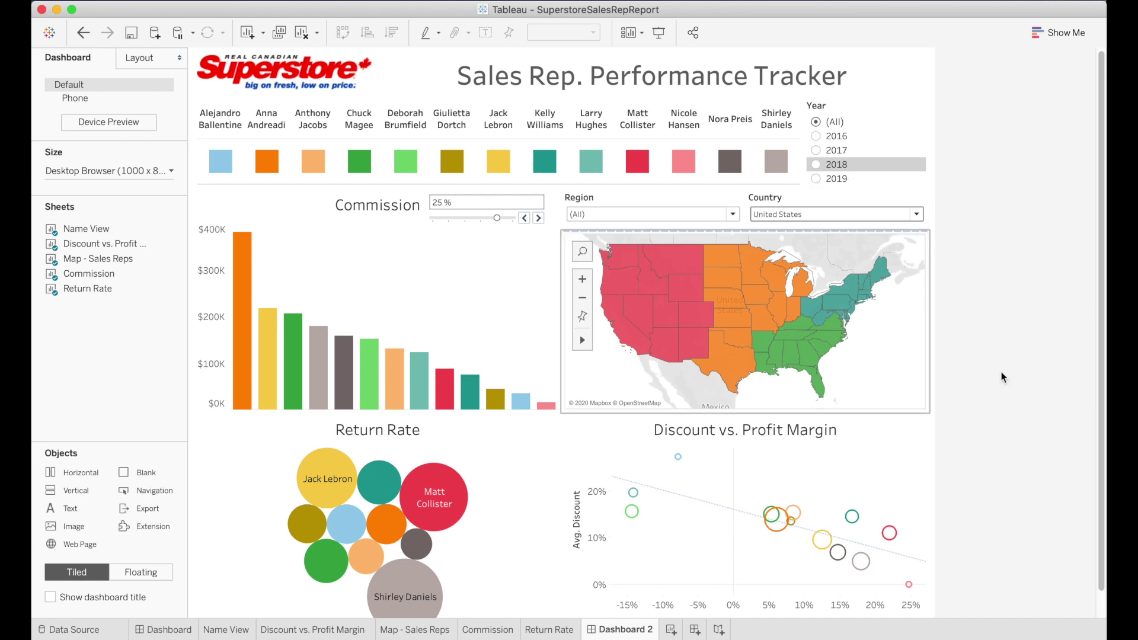
Apply the Country filter to all worksheets using this data source.
{"action": "left_click", "coordinate": [887, 202]}
{"action": "left_click", "coordinate": [936, 213]}
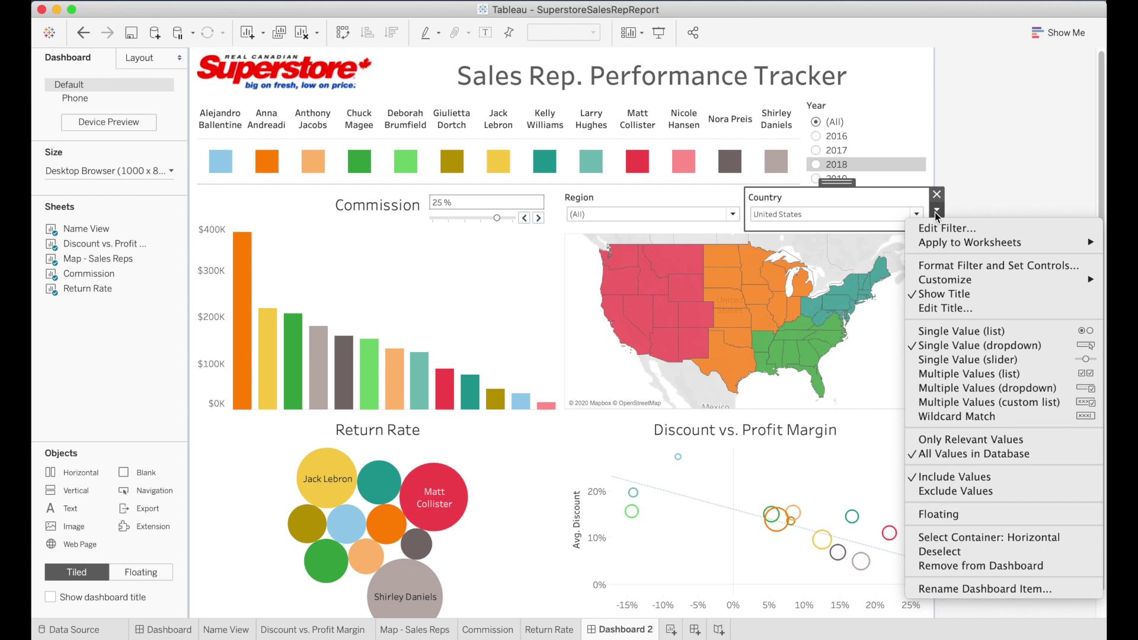
{"action": "mouse_move", "coordinate": [946, 248]}
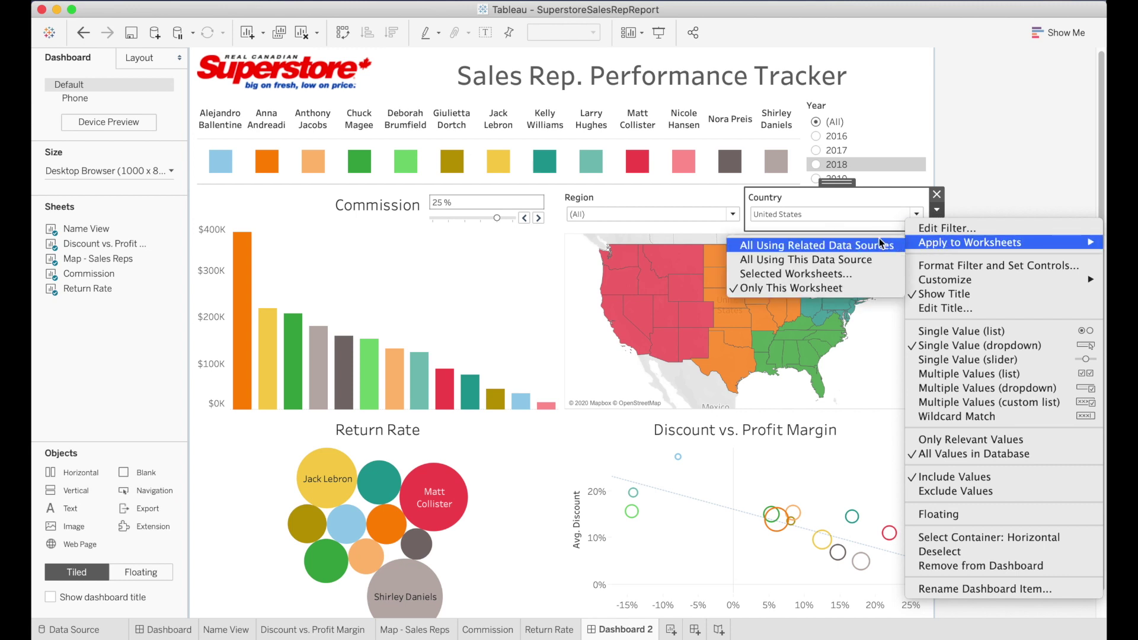
{"action": "left_click", "coordinate": [844, 266]}
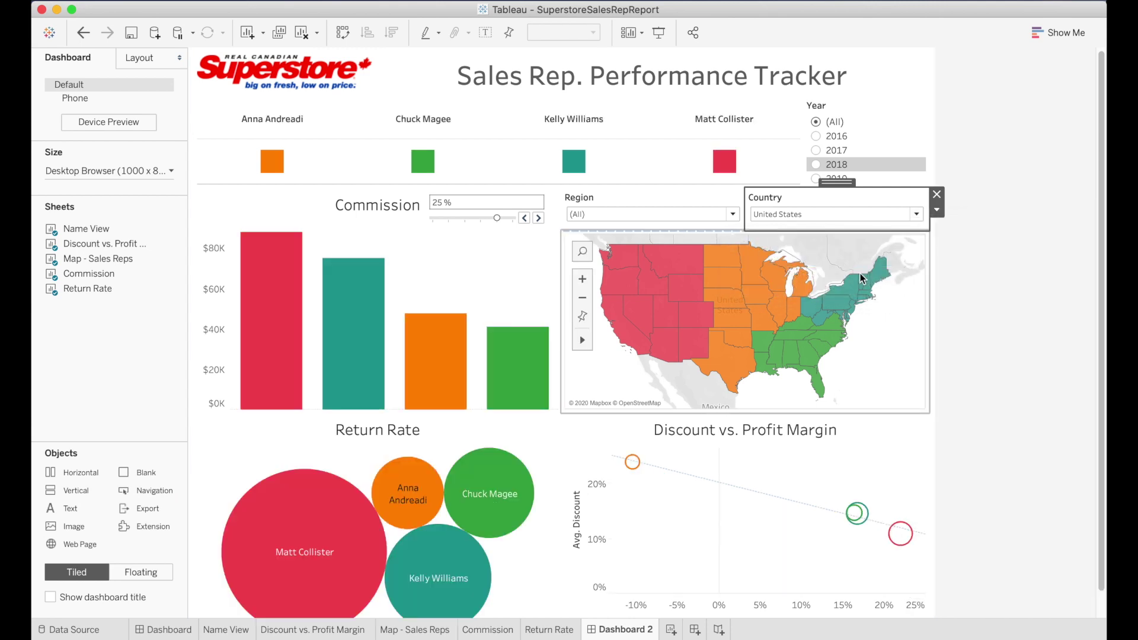
Test the Country filter on the whole dashboard with Sri Lanka.
{"action": "left_click", "coordinate": [918, 217]}
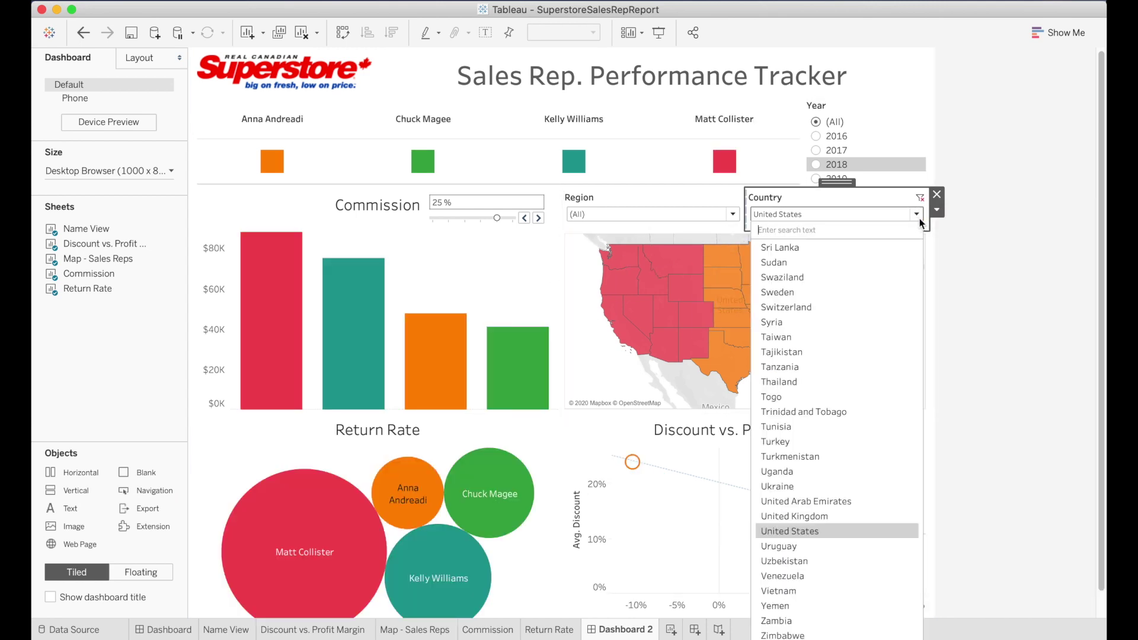
{"action": "left_click", "coordinate": [818, 249]}
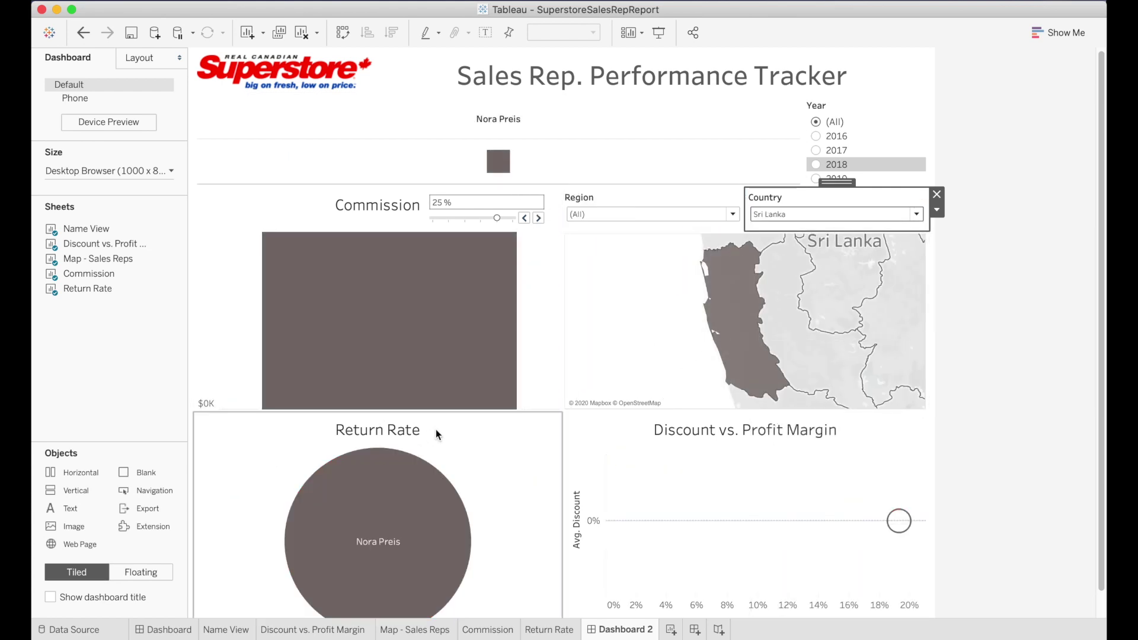
{"action": "left_click", "coordinate": [705, 204]}
{"action": "left_click", "coordinate": [744, 211]}
{"action": "left_click", "coordinate": [486, 205]}
{"action": "left_click", "coordinate": [554, 214]}
{"action": "key", "text": "Escape"}
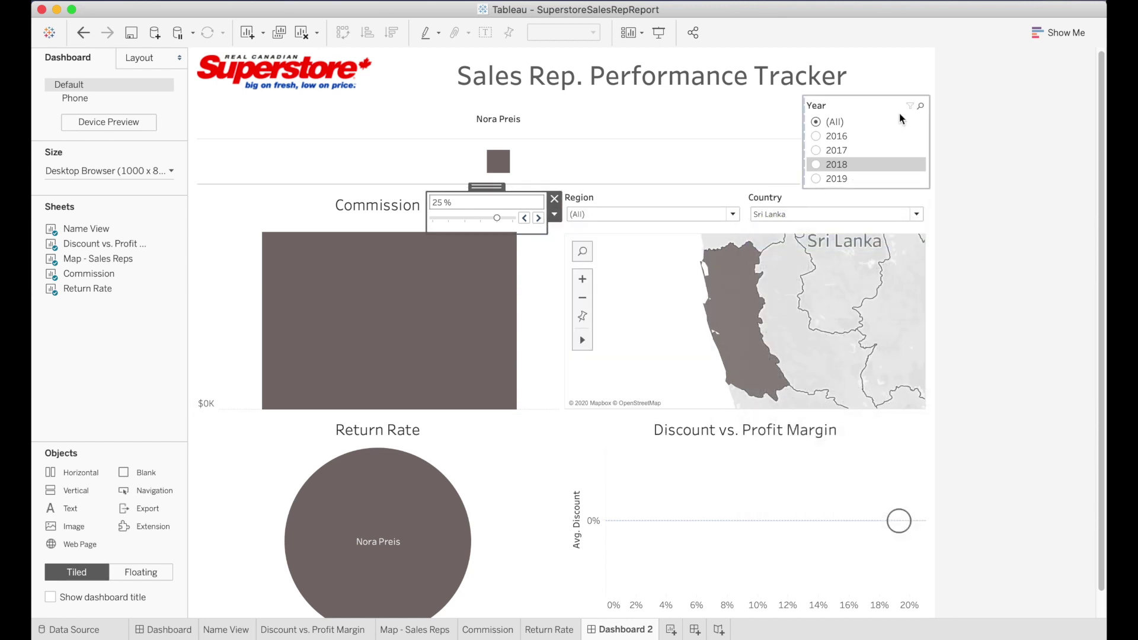
{"action": "left_click", "coordinate": [920, 105]}
{"action": "key", "text": "Escape"}
Reset the Country filter to (All).
{"action": "left_click", "coordinate": [920, 224]}
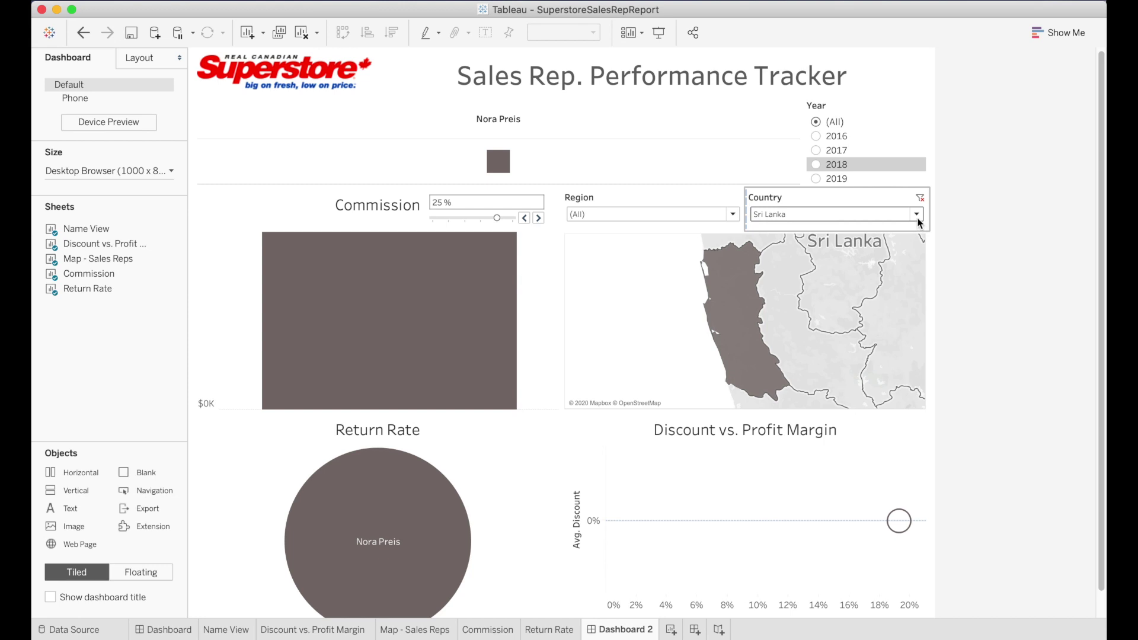
{"action": "left_click", "coordinate": [918, 218]}
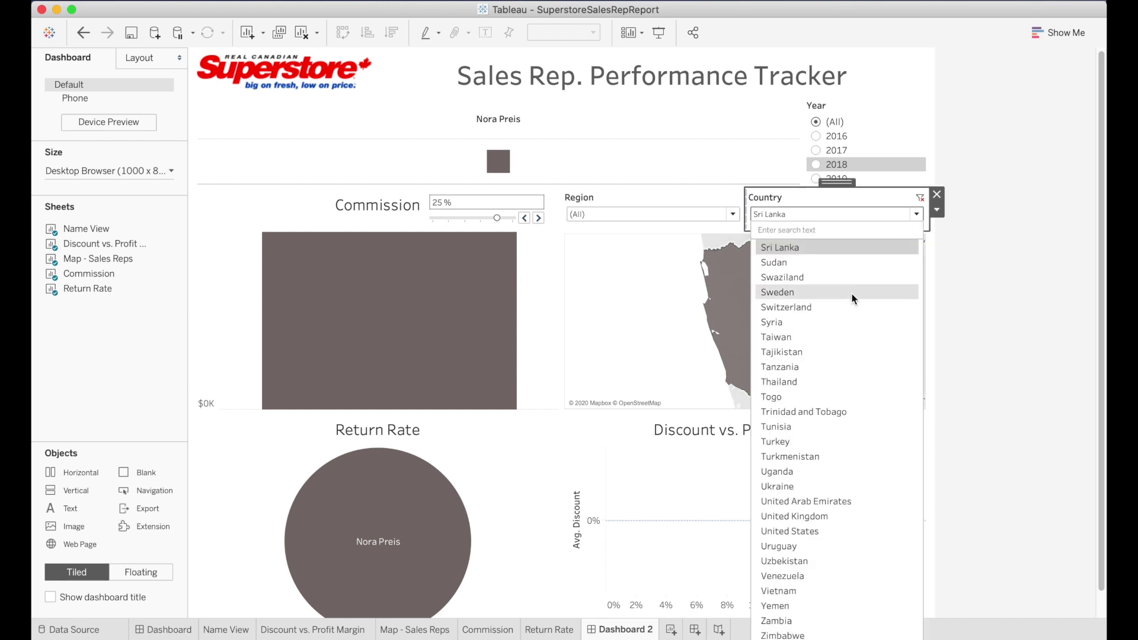
{"action": "scroll", "coordinate": [839, 320], "scroll_direction": "up", "scroll_amount": 10}
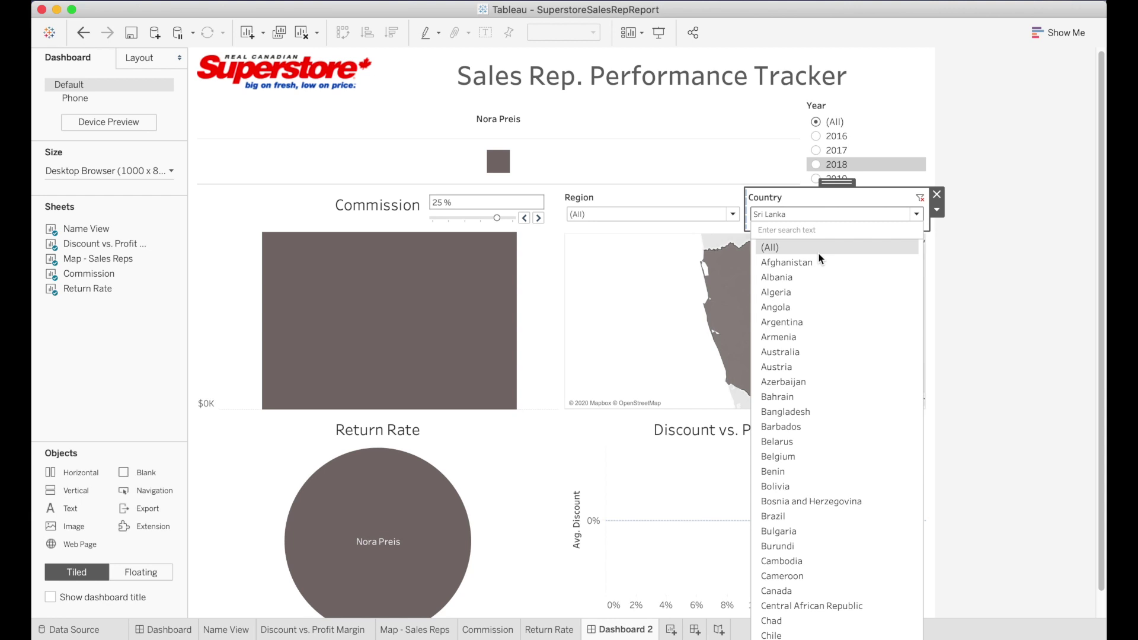
{"action": "left_click", "coordinate": [819, 253]}
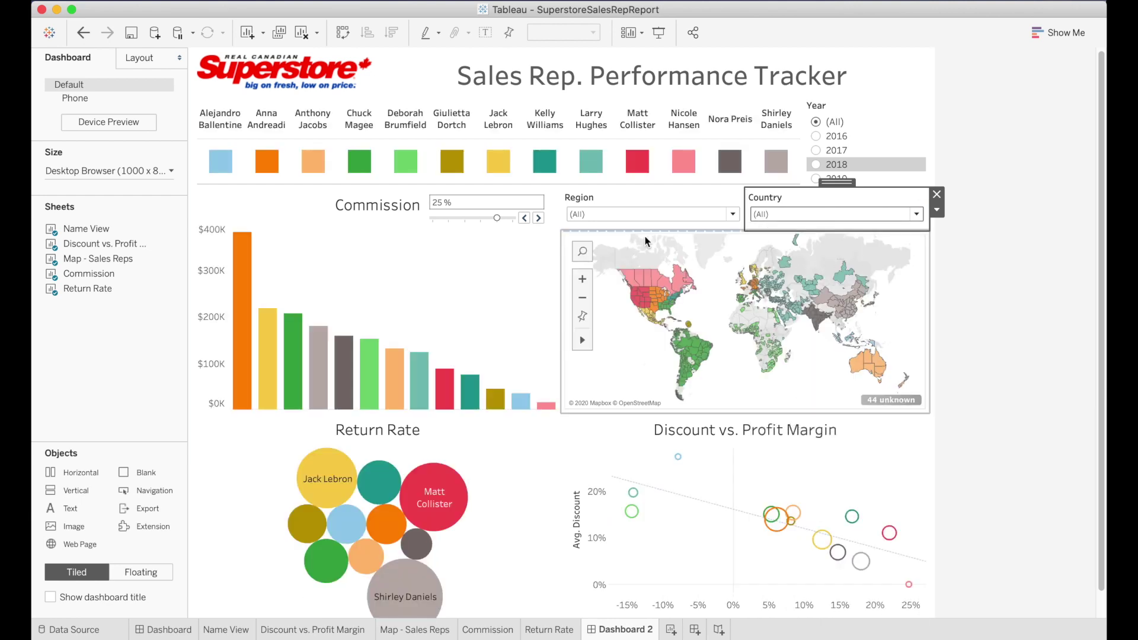
{"action": "left_click", "coordinate": [1000, 261]}
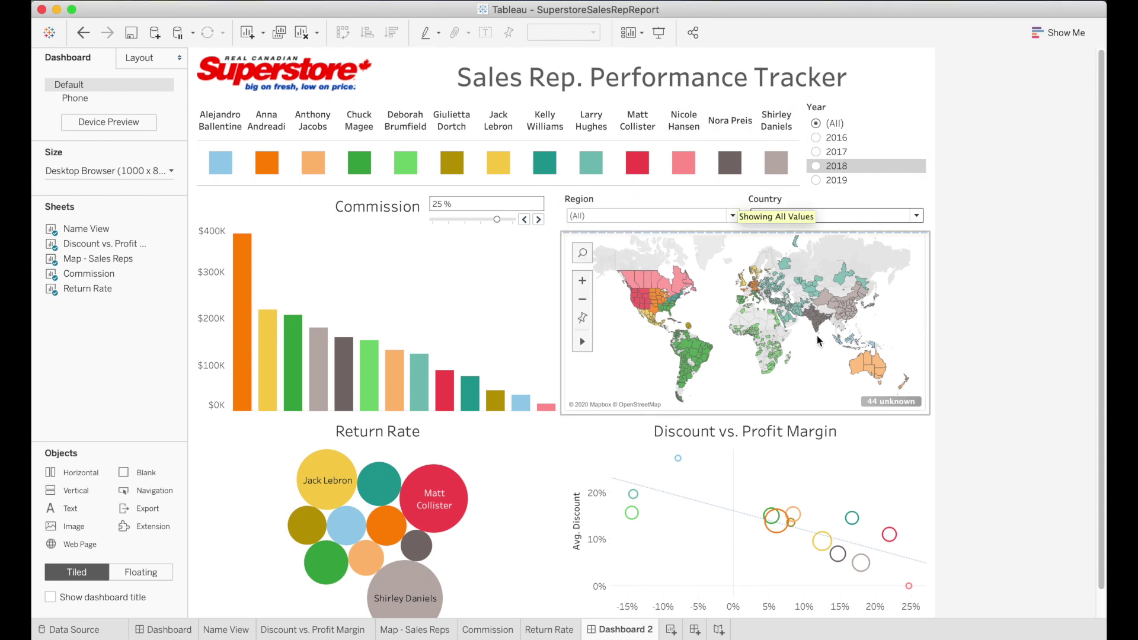
Select the vertical container around the map and its filters and give it a thin solid light grey border.
{"action": "left_click", "coordinate": [922, 377]}
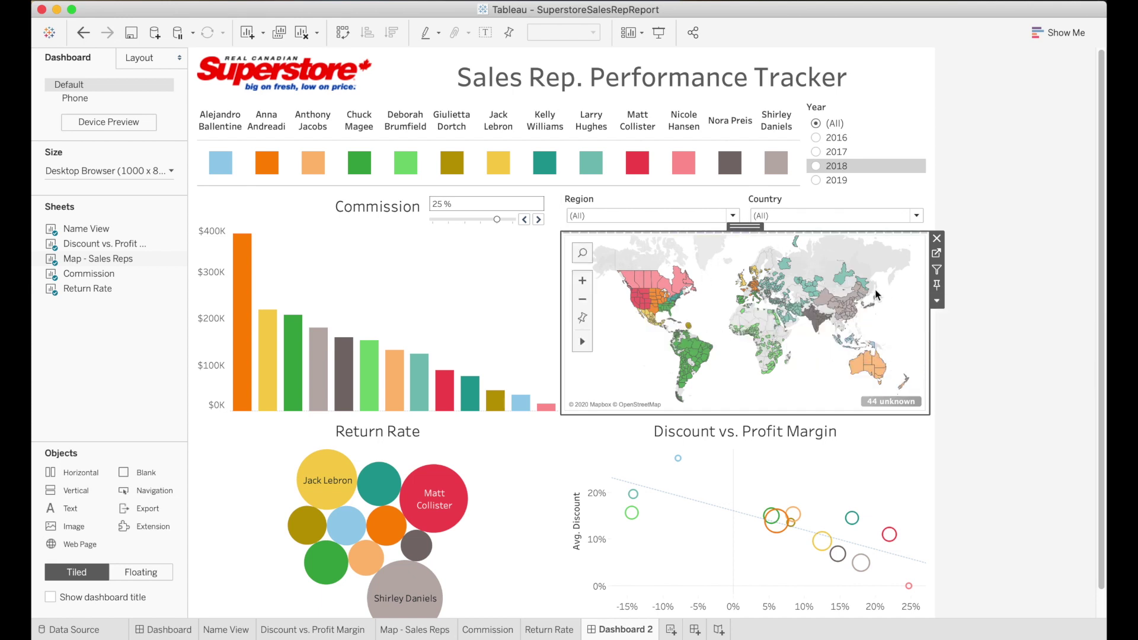
{"action": "left_click", "coordinate": [934, 303]}
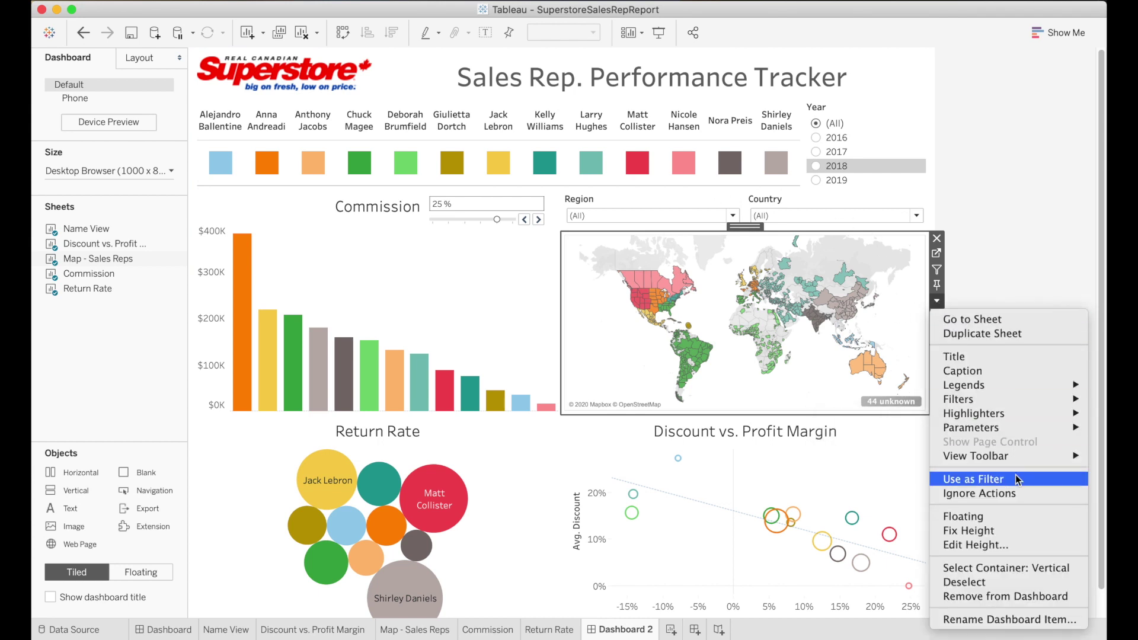
{"action": "left_click", "coordinate": [1035, 567]}
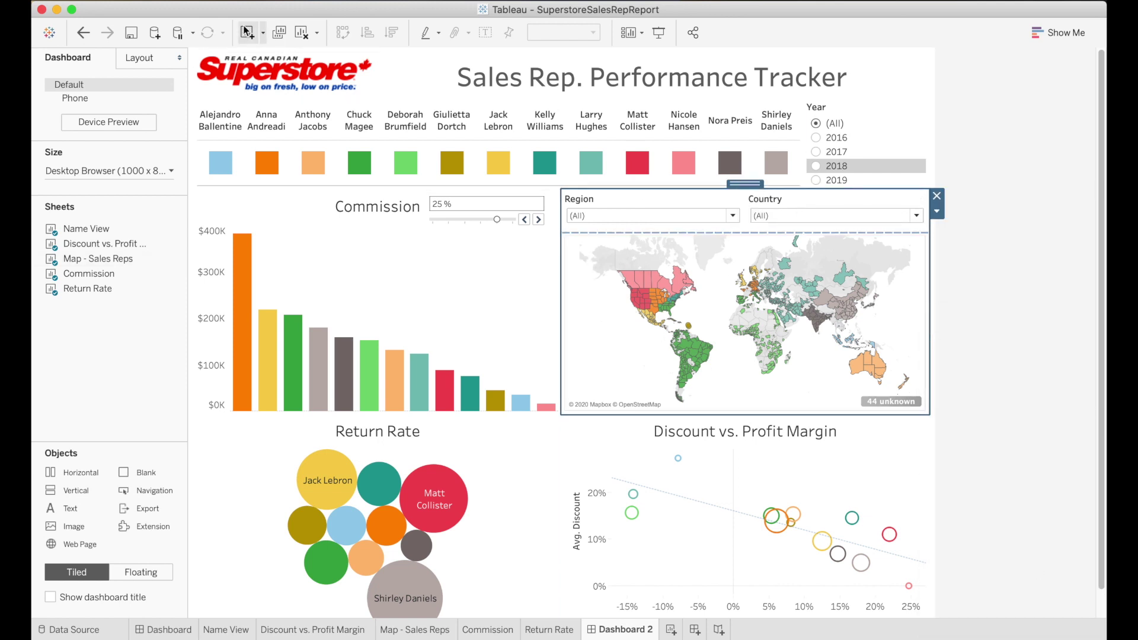
{"action": "left_click", "coordinate": [148, 61]}
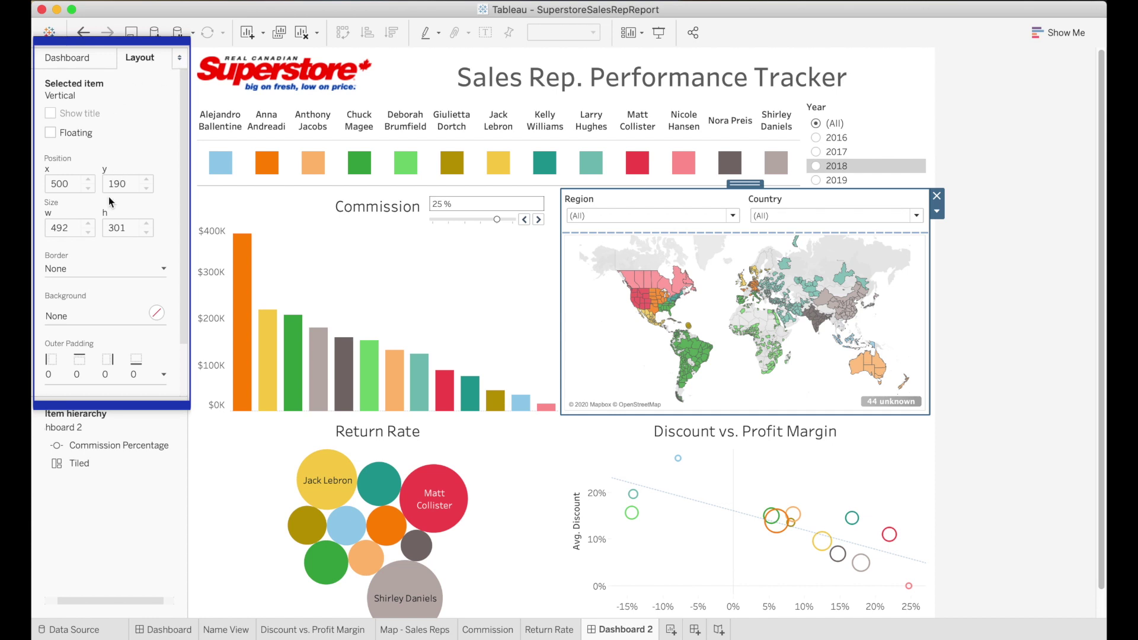
{"action": "left_click", "coordinate": [164, 271]}
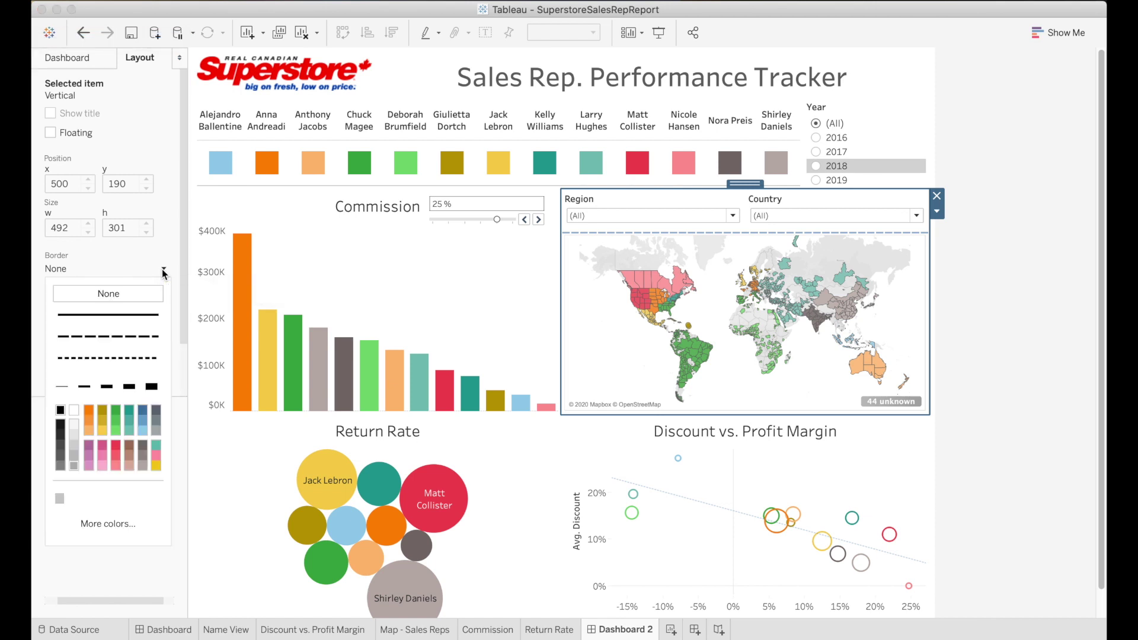
{"action": "left_click", "coordinate": [122, 318]}
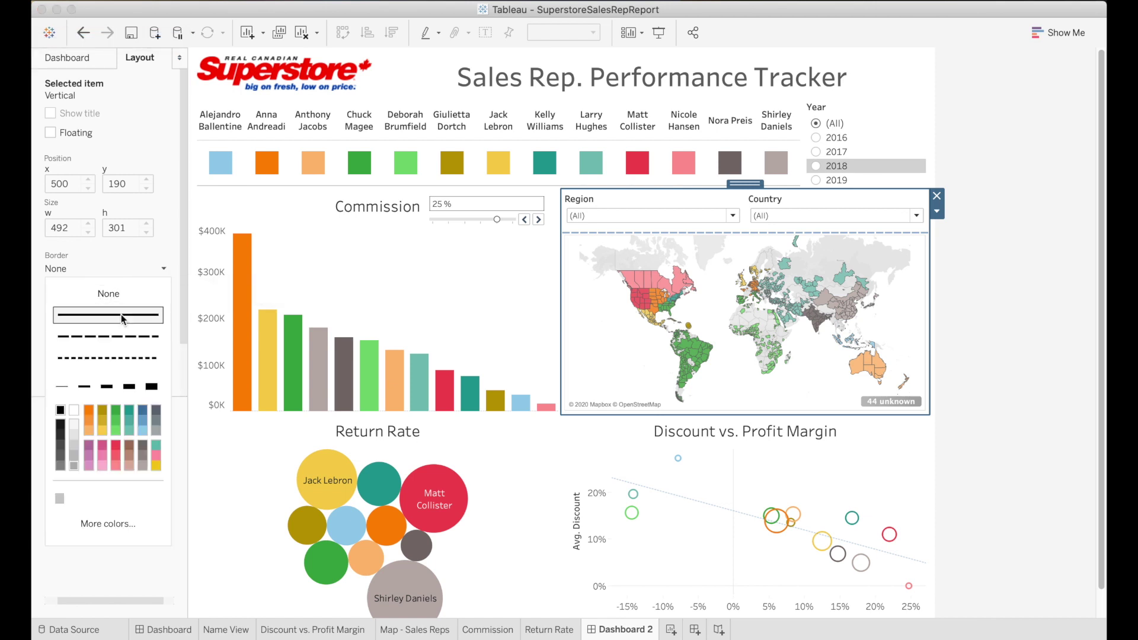
{"action": "left_click", "coordinate": [74, 466]}
{"action": "left_click", "coordinate": [137, 567]}
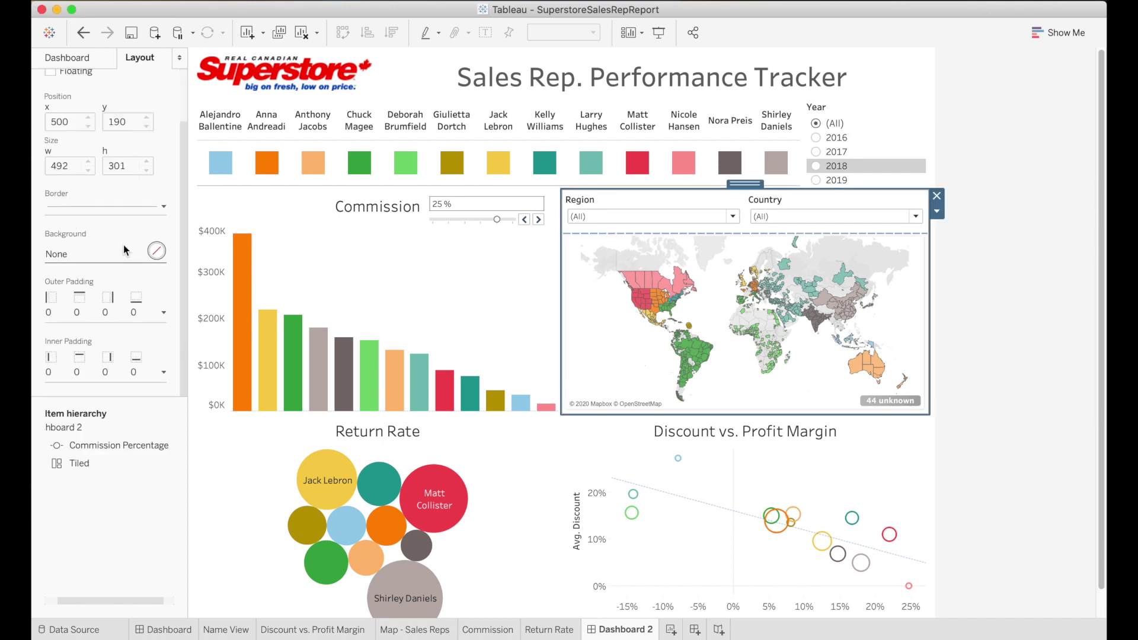
Set the outer padding of the map's vertical container to 4 on all sides.
{"action": "left_click", "coordinate": [162, 313]}
{"action": "left_click", "coordinate": [139, 363]}
{"action": "left_click", "coordinate": [139, 363]}
{"action": "left_click", "coordinate": [139, 363]}
{"action": "left_click", "coordinate": [139, 364]}
{"action": "left_click", "coordinate": [139, 364]}
{"action": "left_click", "coordinate": [139, 363]}
{"action": "left_click", "coordinate": [139, 363]}
{"action": "left_click", "coordinate": [138, 363]}
{"action": "left_click", "coordinate": [140, 364]}
{"action": "left_click", "coordinate": [140, 364]}
{"action": "left_click", "coordinate": [140, 363]}
{"action": "left_click", "coordinate": [140, 364]}
{"action": "left_click", "coordinate": [140, 364]}
{"action": "left_click", "coordinate": [140, 364]}
{"action": "left_click", "coordinate": [140, 364]}
{"action": "left_click", "coordinate": [140, 363]}
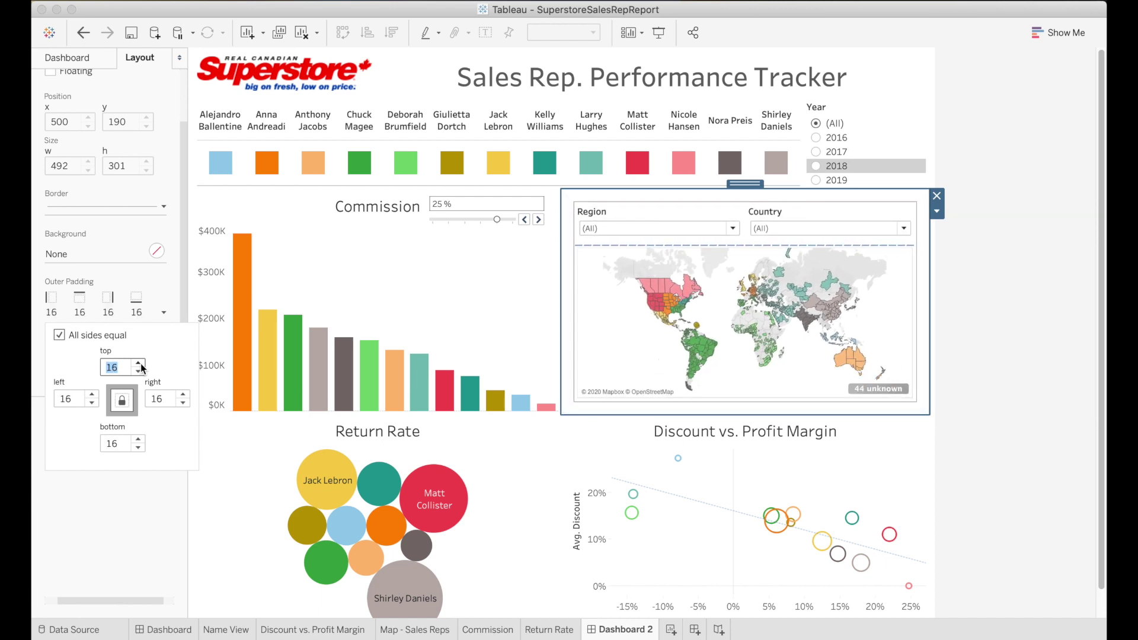
{"action": "left_click", "coordinate": [139, 372]}
{"action": "left_click", "coordinate": [139, 372]}
{"action": "left_click", "coordinate": [139, 372]}
{"action": "left_click", "coordinate": [138, 372]}
{"action": "left_click", "coordinate": [138, 372]}
{"action": "left_click", "coordinate": [139, 372]}
{"action": "left_click", "coordinate": [139, 372]}
{"action": "left_click", "coordinate": [139, 372]}
{"action": "left_click", "coordinate": [139, 372]}
{"action": "left_click", "coordinate": [139, 372]}
{"action": "left_click", "coordinate": [138, 372]}
{"action": "left_click", "coordinate": [139, 372]}
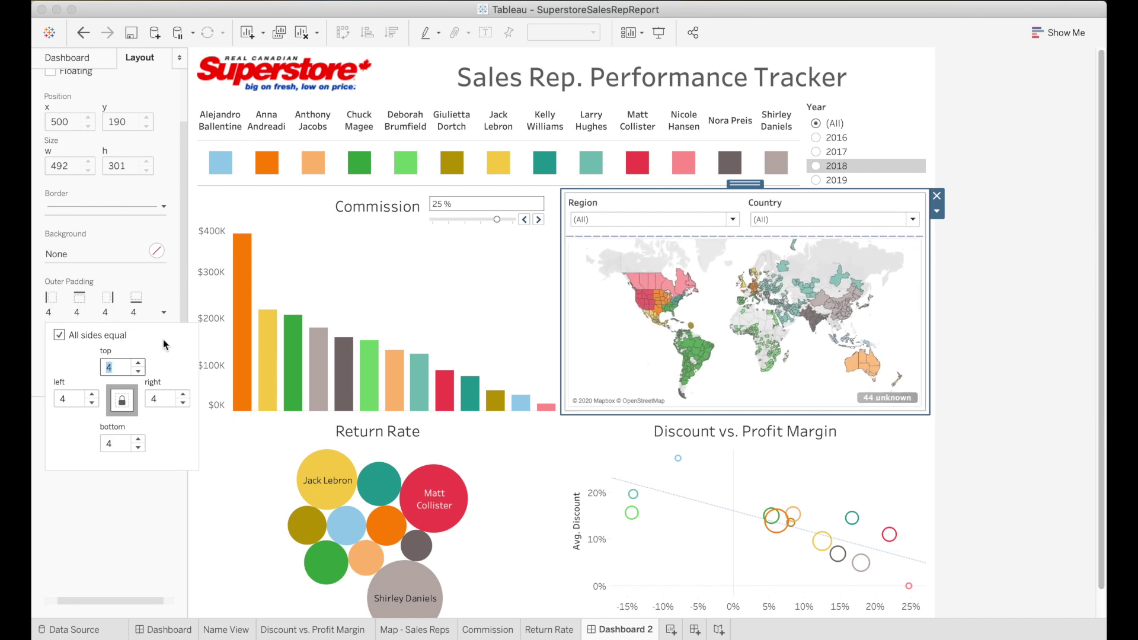
{"action": "left_click", "coordinate": [172, 283]}
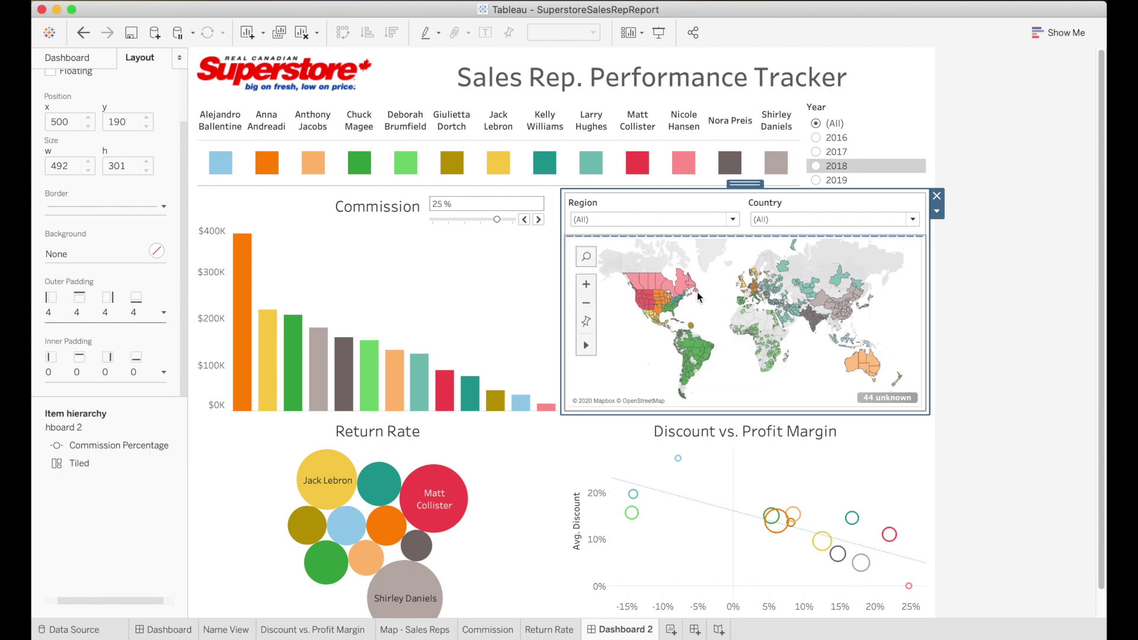
Add solid grey borders to the names and Year container and the Commission, Return Rate and Discount vs. Profit Margin sheets, and slightly heighten the names container.
{"action": "left_click", "coordinate": [1006, 310]}
{"action": "left_click", "coordinate": [637, 182]}
{"action": "left_click", "coordinate": [419, 273]}
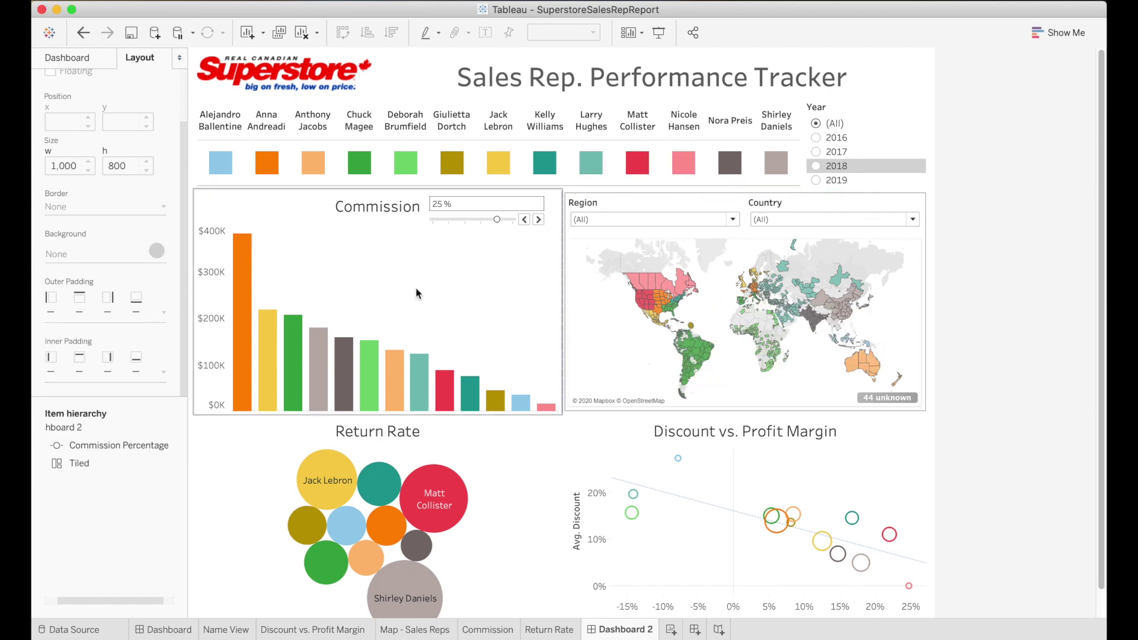
{"action": "left_click", "coordinate": [586, 470]}
{"action": "left_click", "coordinate": [699, 143]}
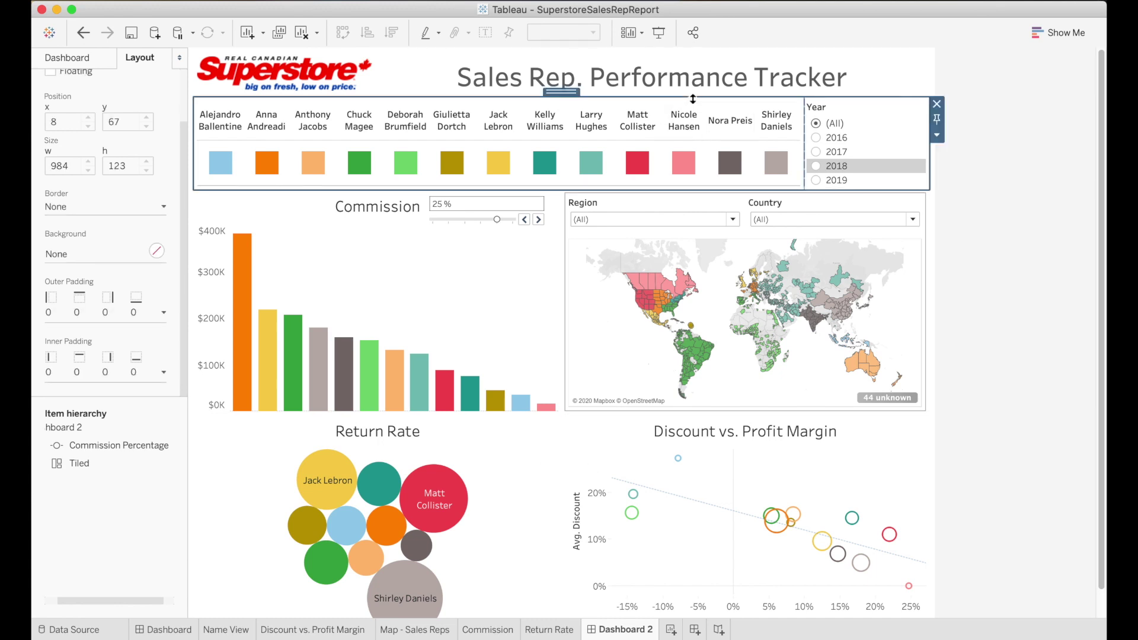
{"action": "left_click", "coordinate": [163, 206]}
{"action": "left_click", "coordinate": [107, 272]}
{"action": "left_click", "coordinate": [88, 362]}
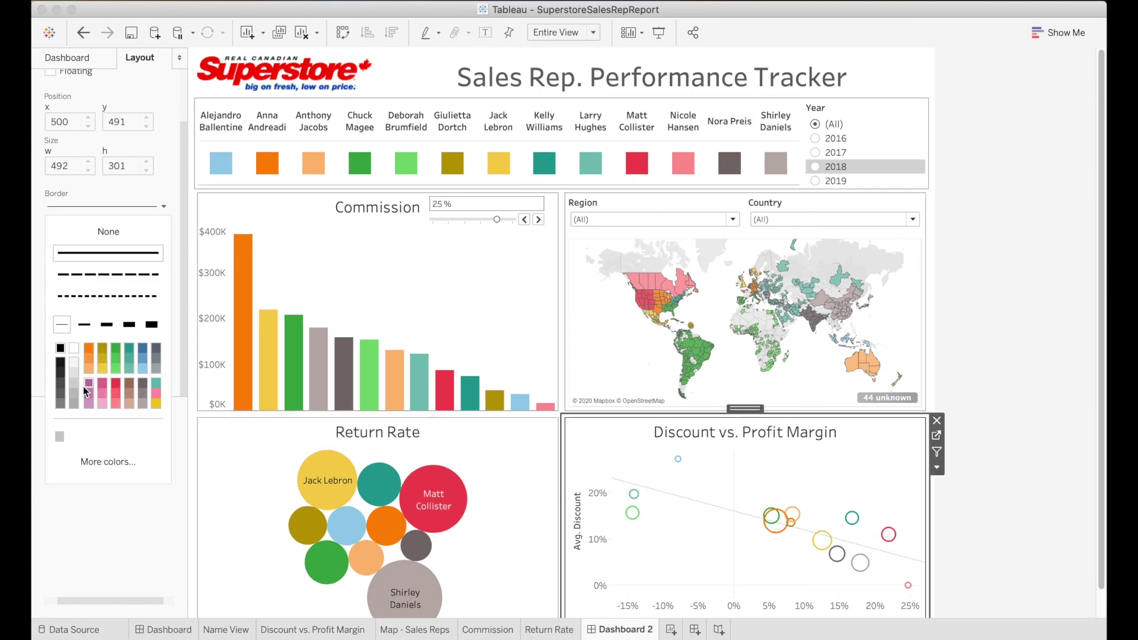
{"action": "left_click_drag", "start_coordinate": [781, 189], "coordinate": [781, 196]}
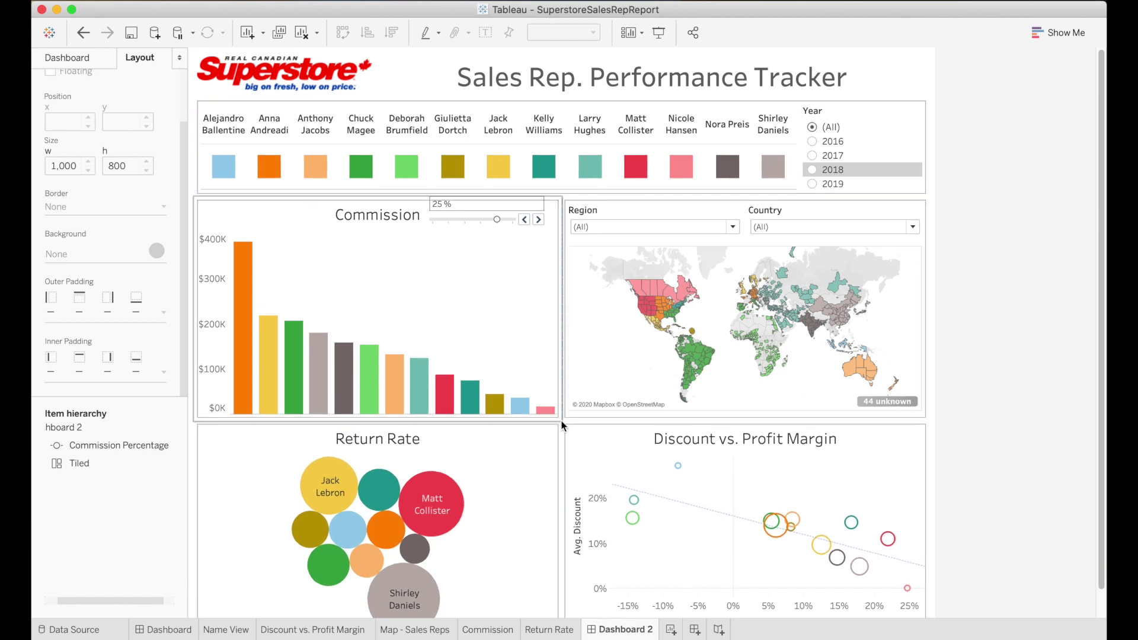